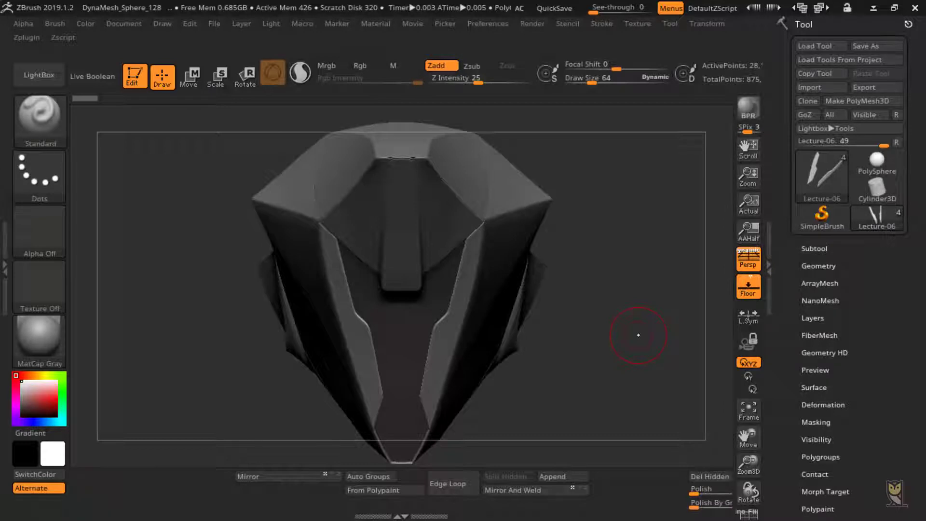
Make the Lecture-05 side piece of the helmet the active subtool and open the list of subtools.
left_click_drag(637, 320, 535, 327)
left_click_drag(665, 352, 709, 307)
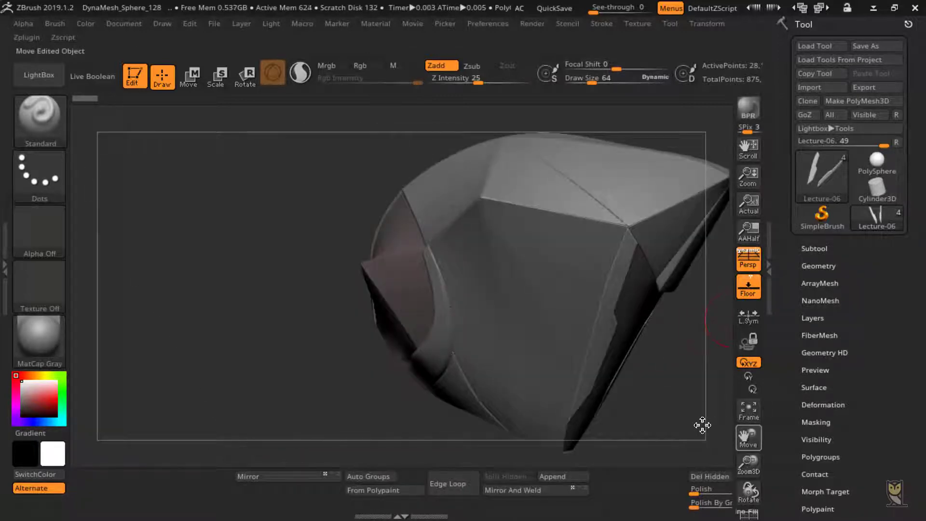
left_click_drag(703, 424, 681, 382)
left_click_drag(638, 360, 656, 342)
left_click(429, 301, "alt")
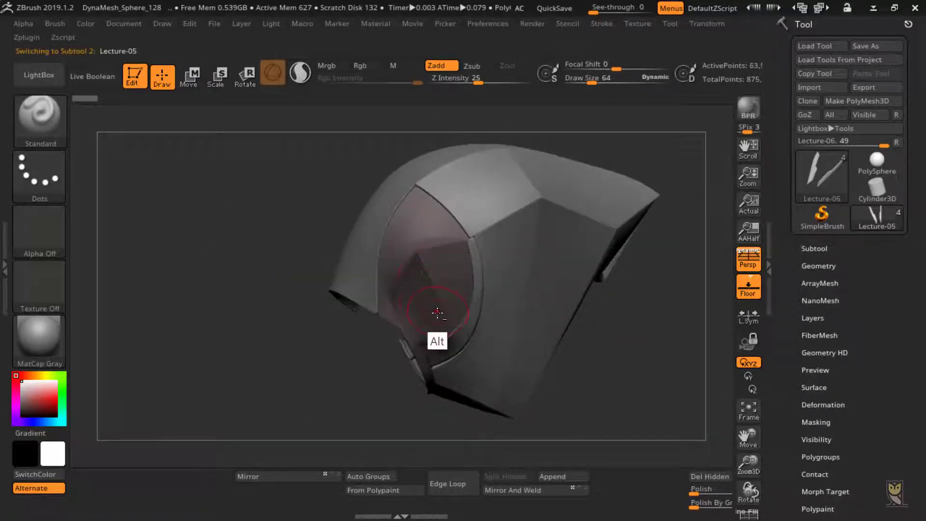
left_click(813, 249)
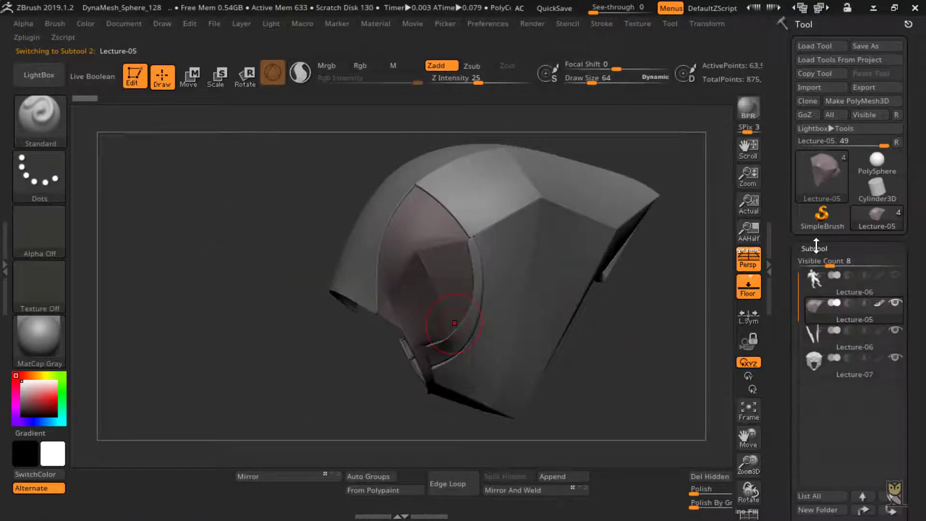
Examine the polygroups of the Lecture-05 side piece and the adjoining Lecture-07 shell, keeping Lecture-05 active.
left_click_drag(786, 352, 757, 423)
left_click_drag(742, 462, 784, 442)
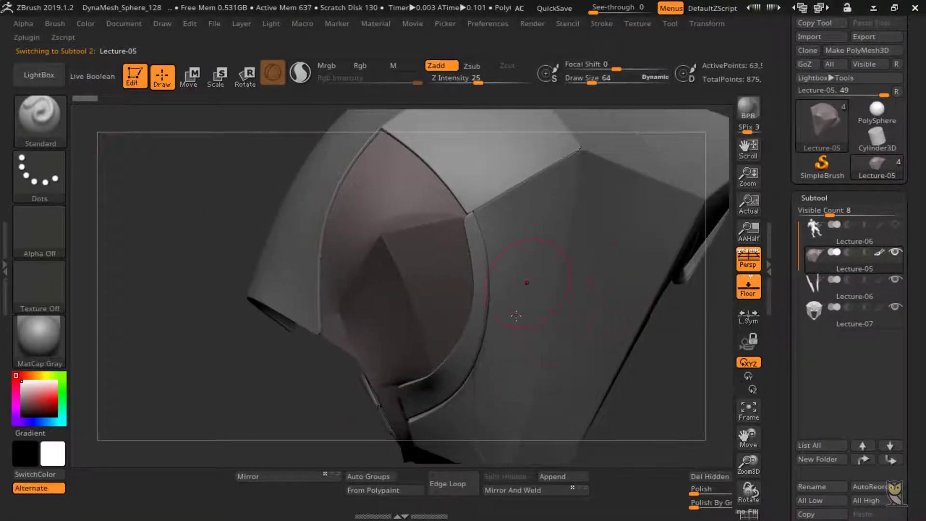
left_click(751, 515)
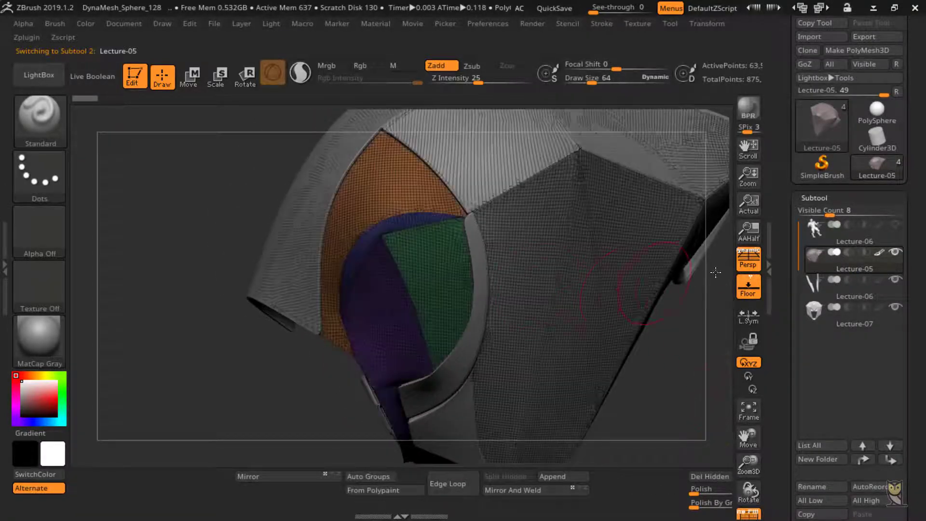
left_click(447, 401, "alt")
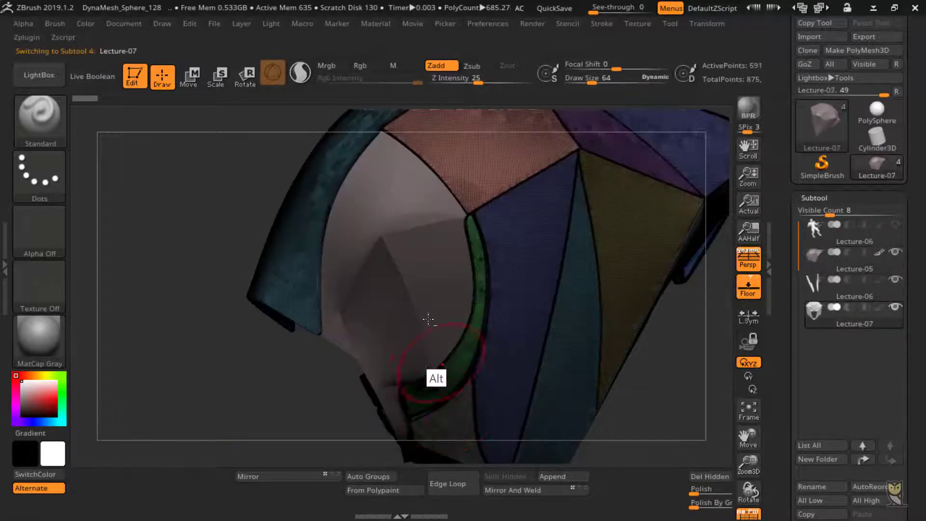
left_click(394, 229, "alt")
left_click_drag(678, 375, 685, 394)
left_click(746, 515)
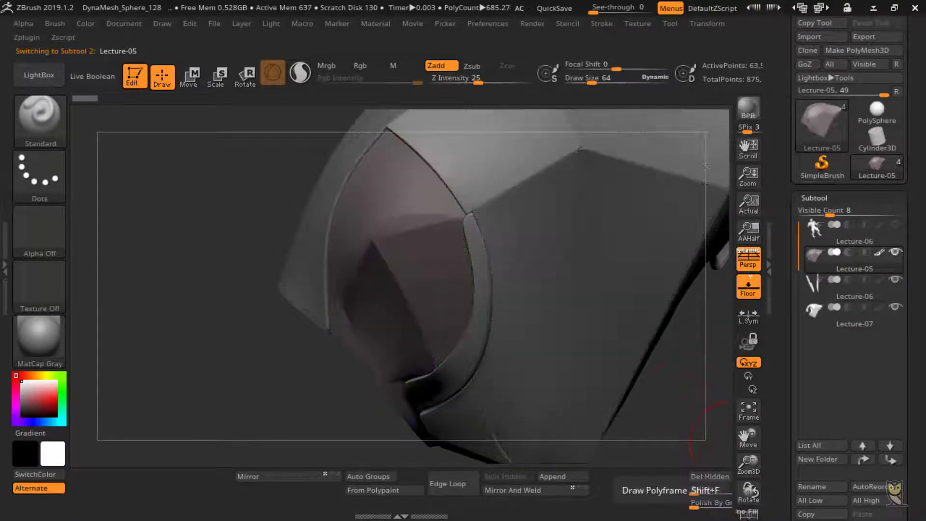
left_click_drag(710, 429, 756, 386)
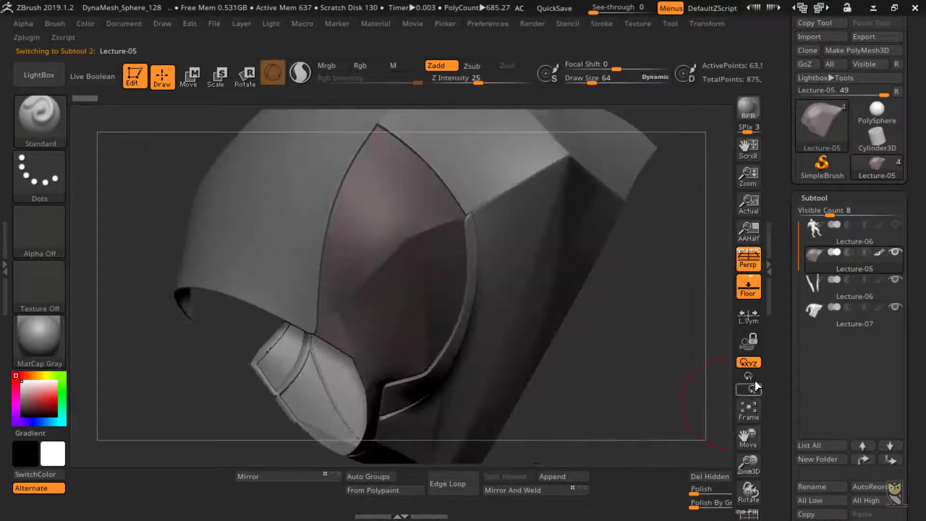
left_click_drag(749, 437, 804, 440)
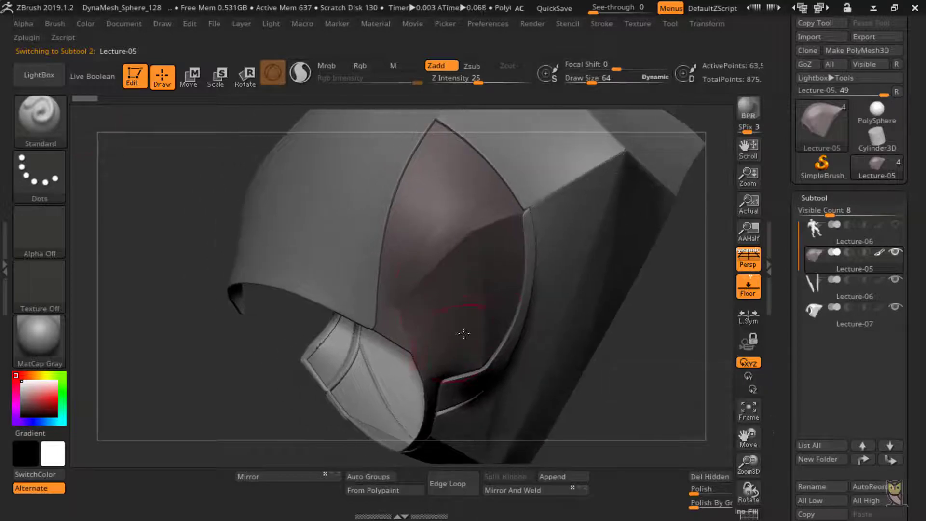
Choose SliceCurve as the brush for slicing and visibility operations.
key("ctrl+shift")
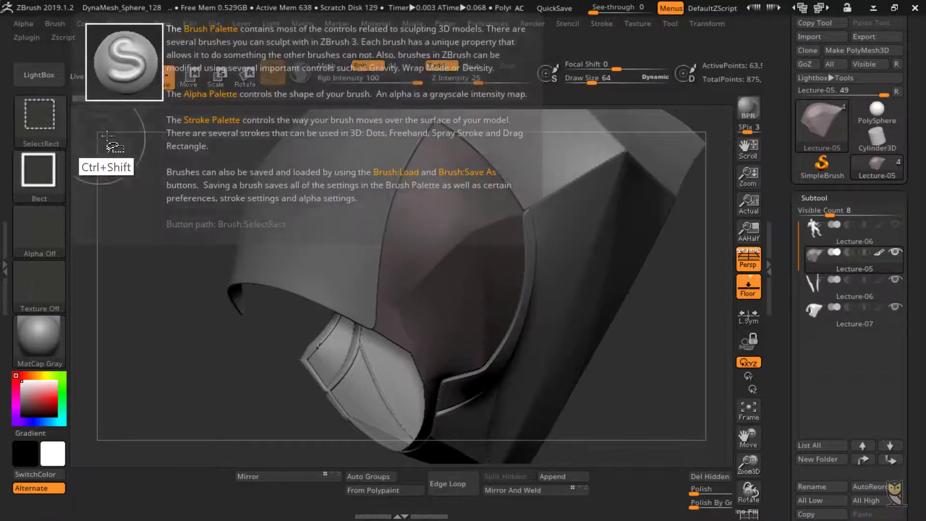
left_click(35, 125)
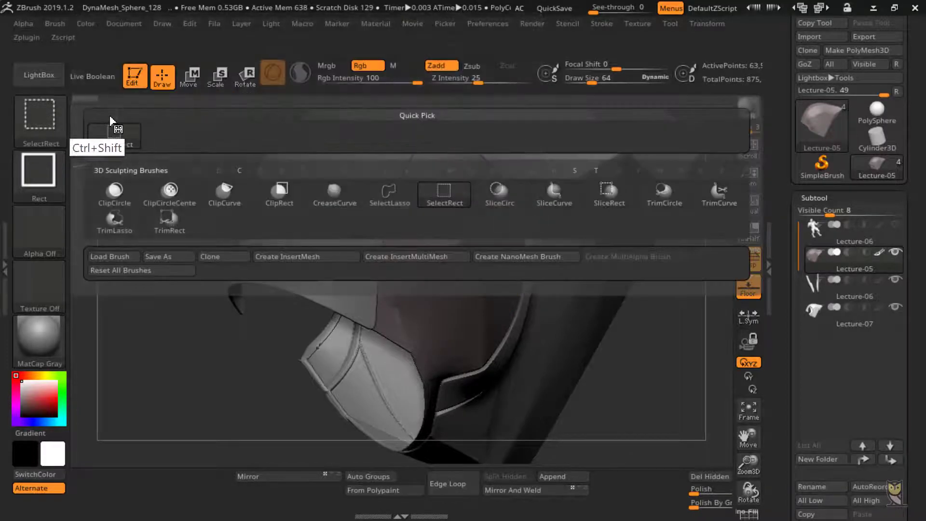
left_click(569, 206)
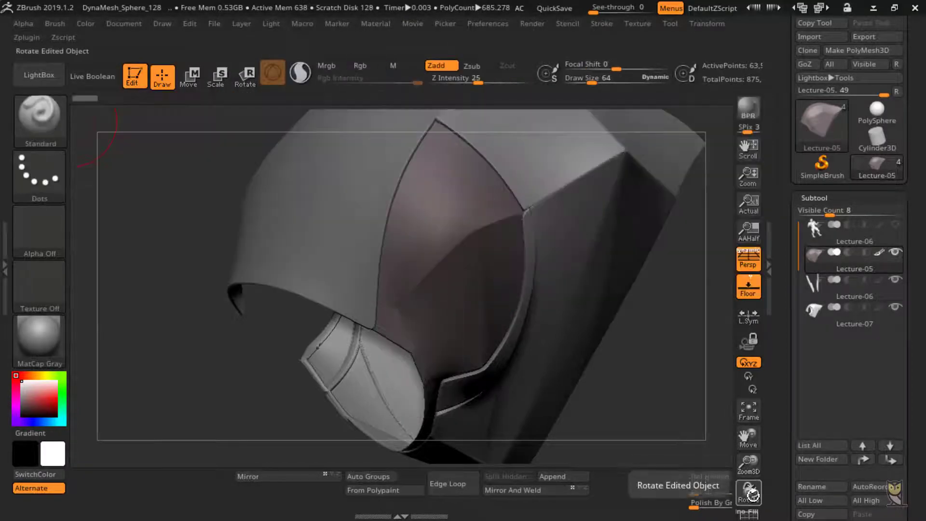
Display the polyframe and isolate the purple polygroup on the lower part of the side piece.
left_click(749, 514)
mouse_move(696, 401)
left_mouse_down()
mouse_move(647, 404)
mouse_move(661, 393)
mouse_move(627, 355)
left_mouse_up()
key("ctrl+shift")
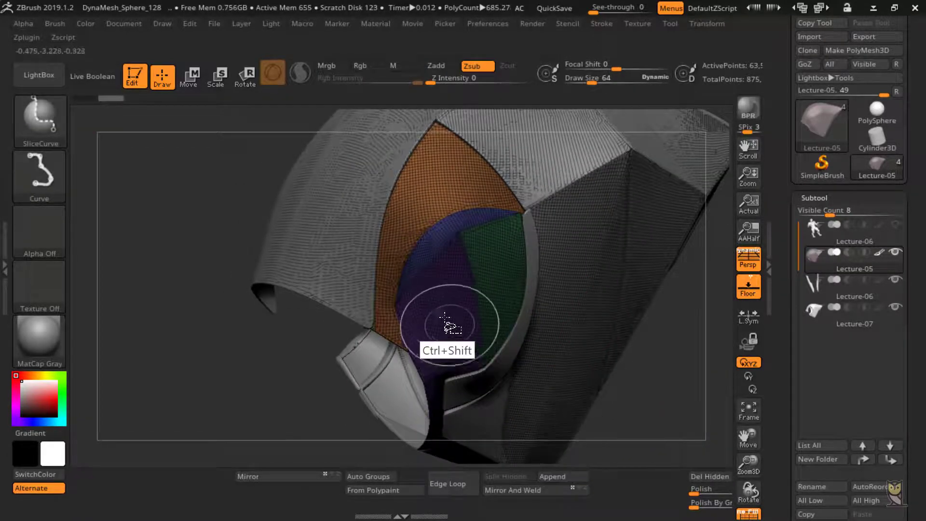
left_click(442, 323, "ctrl+shift")
Extrude an edge loop from the isolated purple polygroup and unhide the rest of the side piece.
left_click_drag(781, 404, 781, 284)
left_click(809, 446)
left_click_drag(784, 401, 784, 465)
left_click_drag(782, 261, 781, 320)
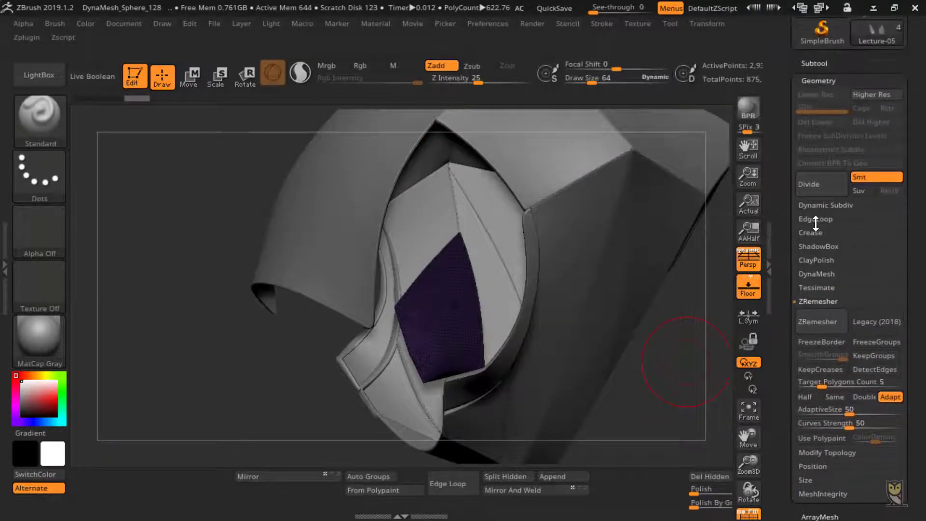
left_click(815, 218)
left_click_drag(779, 288, 778, 275)
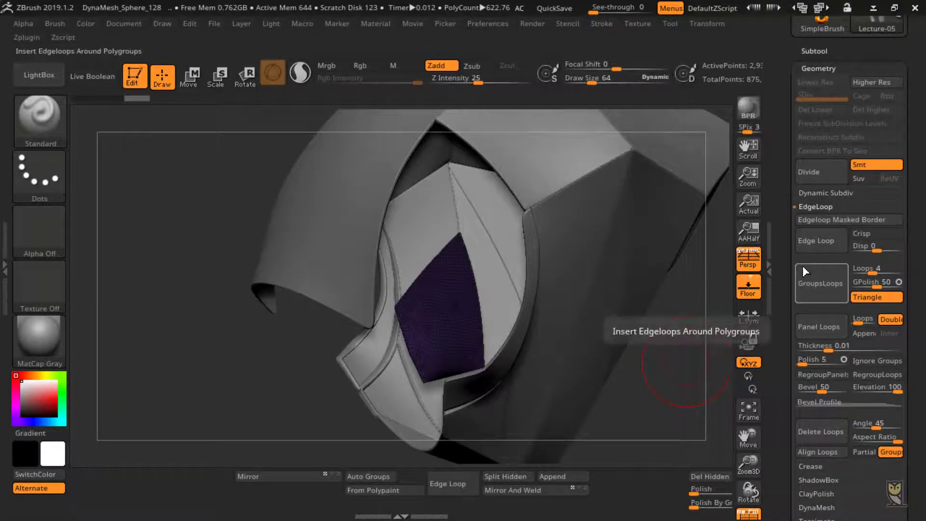
left_click(827, 240)
left_click(653, 359, "ctrl+shift")
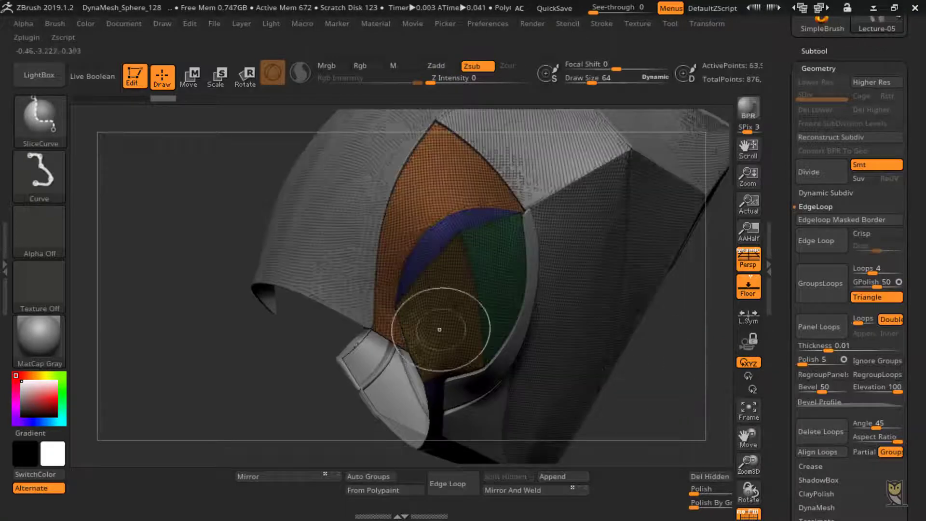
Mask the whole side piece except the new yellow-brown polygroup.
left_click(440, 328, "ctrl+shift")
left_click(666, 388, "ctrl")
left_click(666, 392, "ctrl+shift")
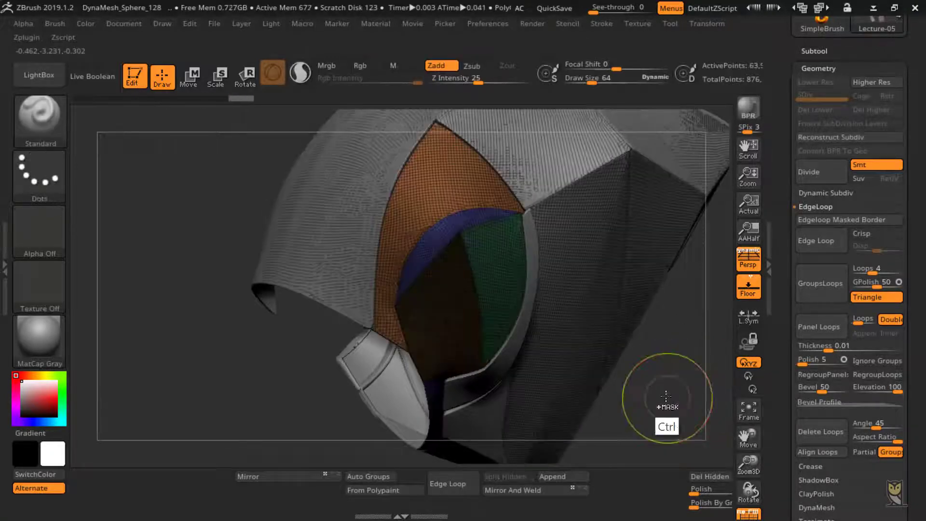
left_click(666, 394, "ctrl")
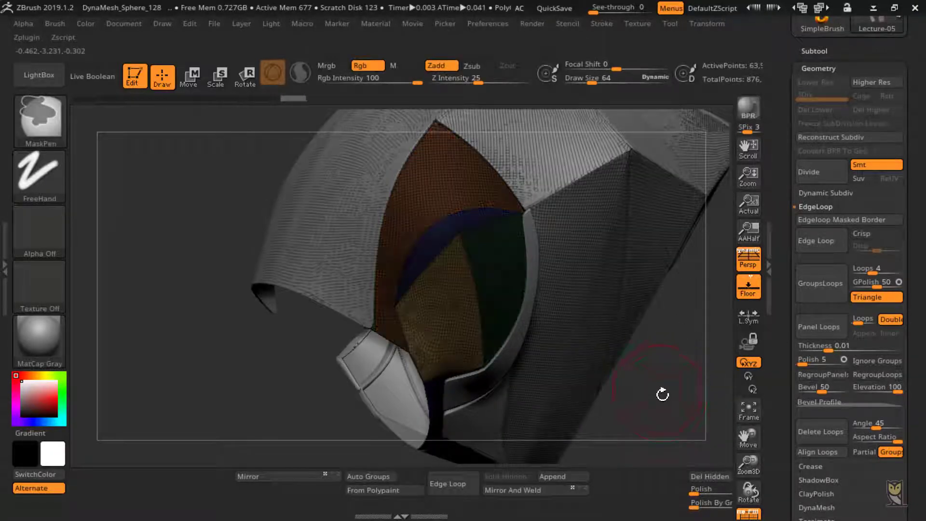
Scale the unmasked yellow-brown face down and push it inward along X to form a recess.
left_click(188, 76)
left_click(441, 323)
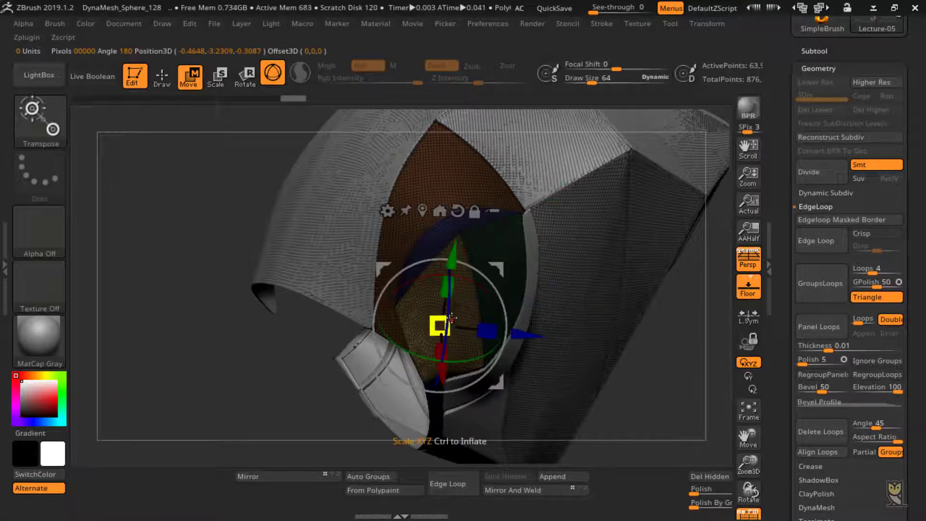
left_click_drag(446, 326, 426, 346)
left_click_drag(750, 467, 778, 491)
left_click_drag(734, 421, 739, 421)
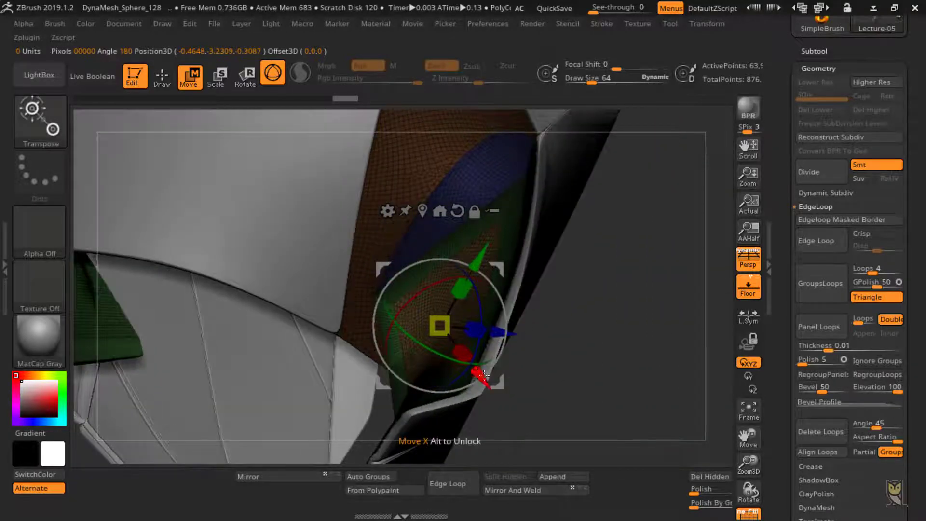
left_click_drag(472, 376, 481, 336)
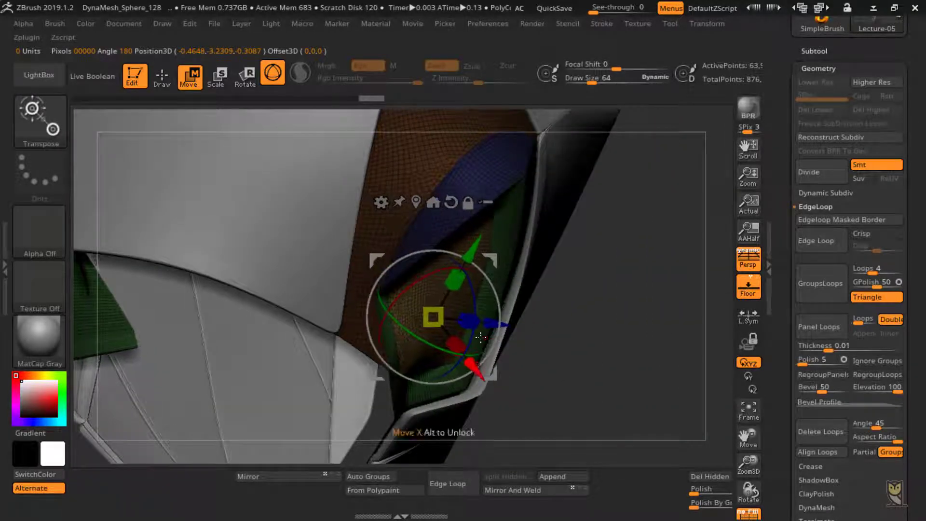
left_click(162, 77)
Isolate the recessed yellow-brown face, extrude a second edge loop from it and unhide the remaining polygroups.
mouse_move(674, 288)
left_mouse_down()
mouse_move(654, 271)
mouse_move(669, 271)
mouse_move(680, 288)
mouse_move(669, 304)
left_mouse_up()
left_click(448, 276, "ctrl+shift")
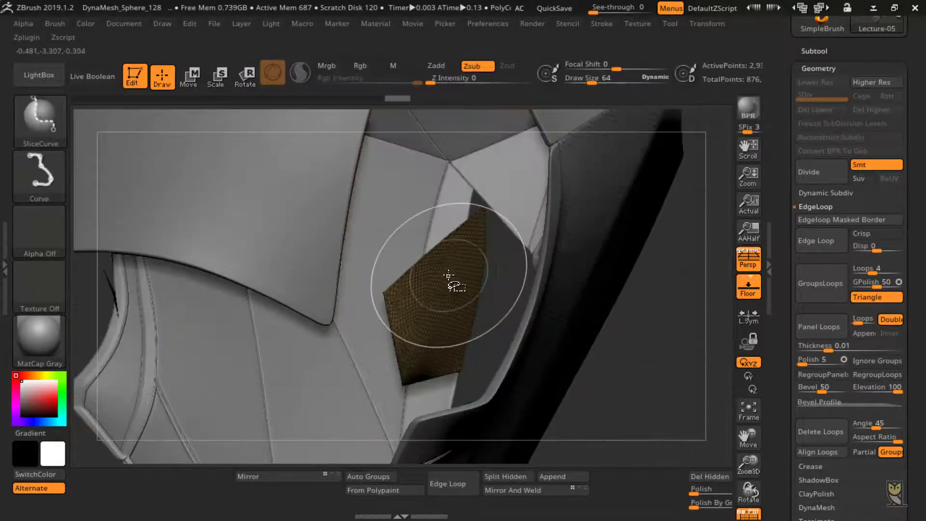
left_click(815, 241)
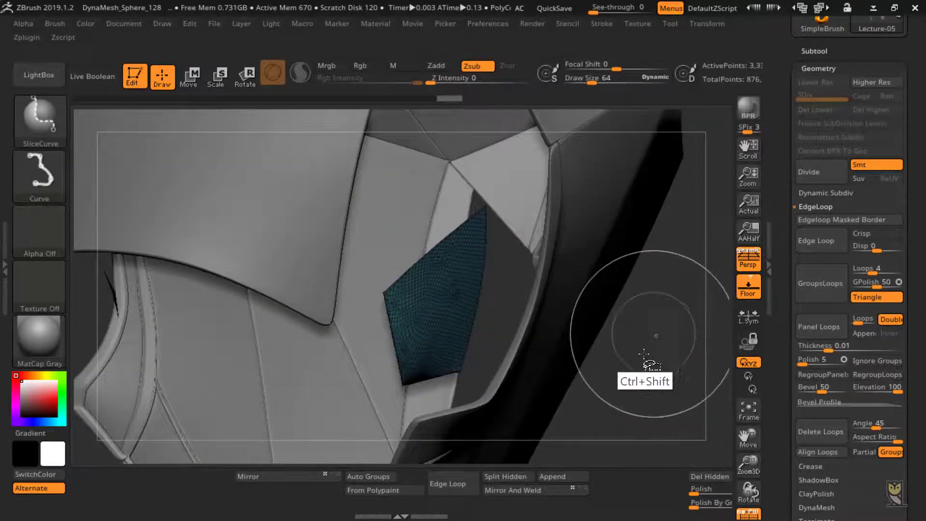
left_click(646, 359, "ctrl+shift")
Mask the whole side piece except the teal face inside the recess.
left_click(454, 311, "ctrl+shift")
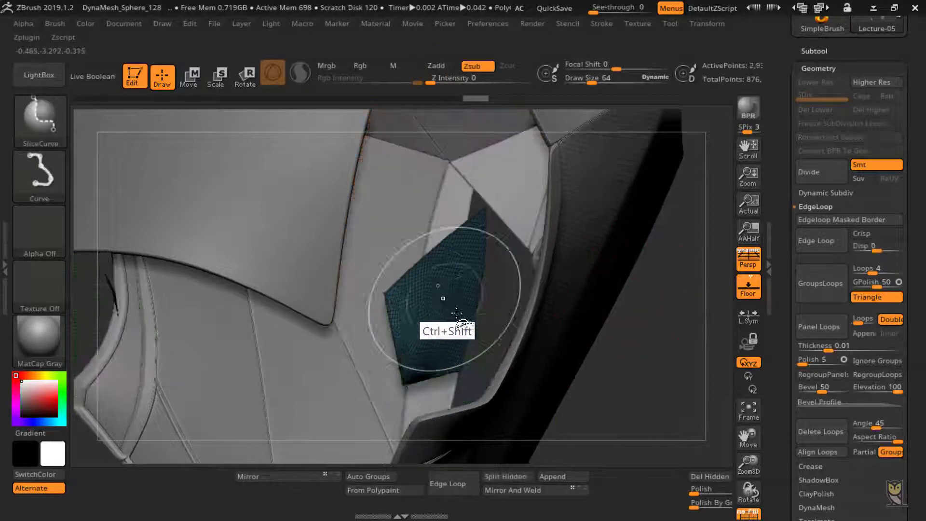
left_click(648, 375, "ctrl")
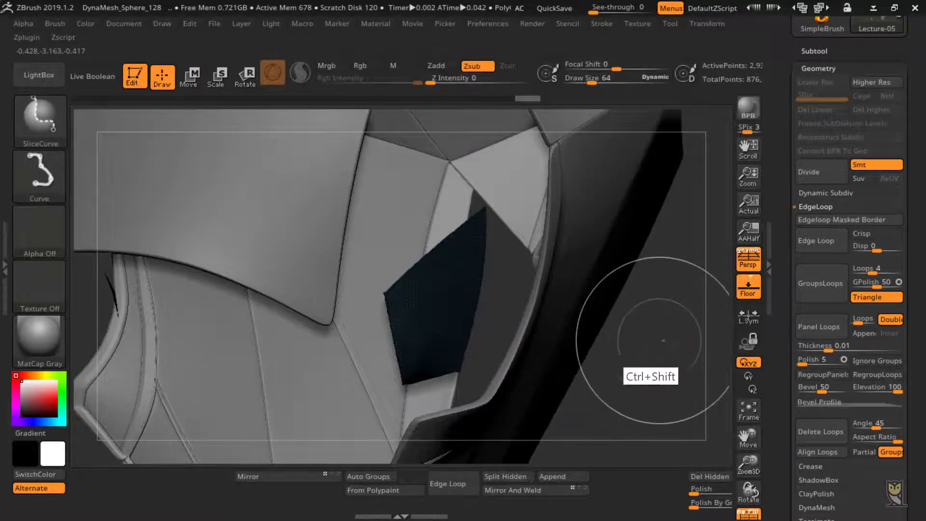
left_click(663, 340, "ctrl+shift")
left_click(673, 377, "ctrl")
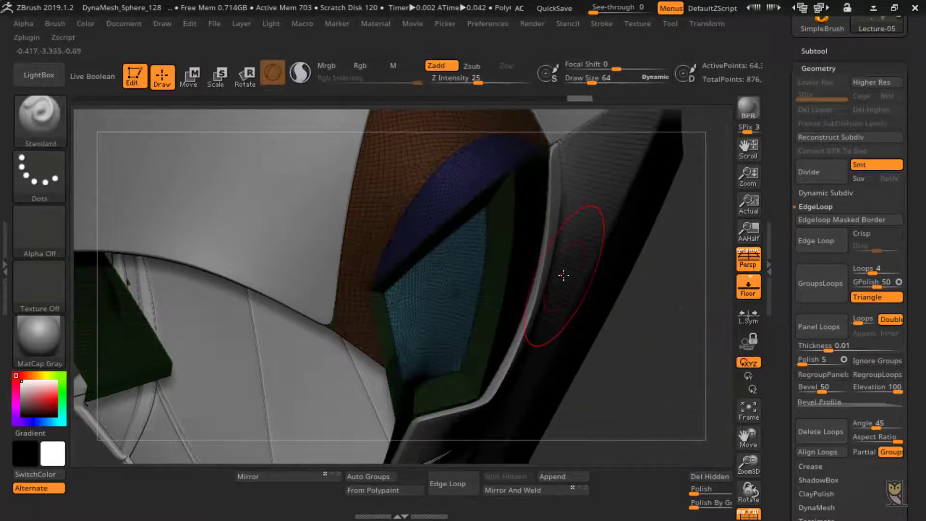
Shrink the unmasked teal face and reposition it inside the recess to form a second inner step.
key("w")
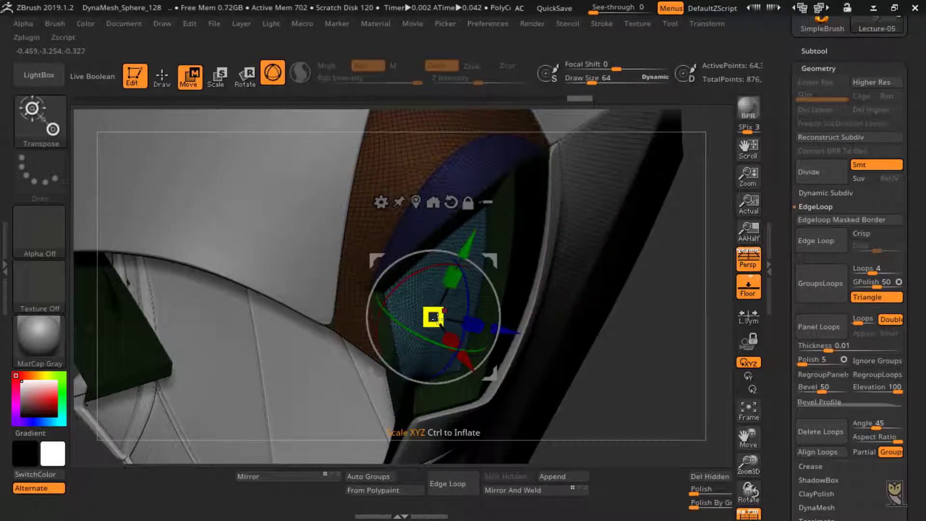
left_click_drag(437, 319, 464, 341, "ctrl")
left_click_drag(669, 373, 588, 354)
left_click_drag(492, 253, 520, 238)
left_click_drag(348, 413, 562, 372)
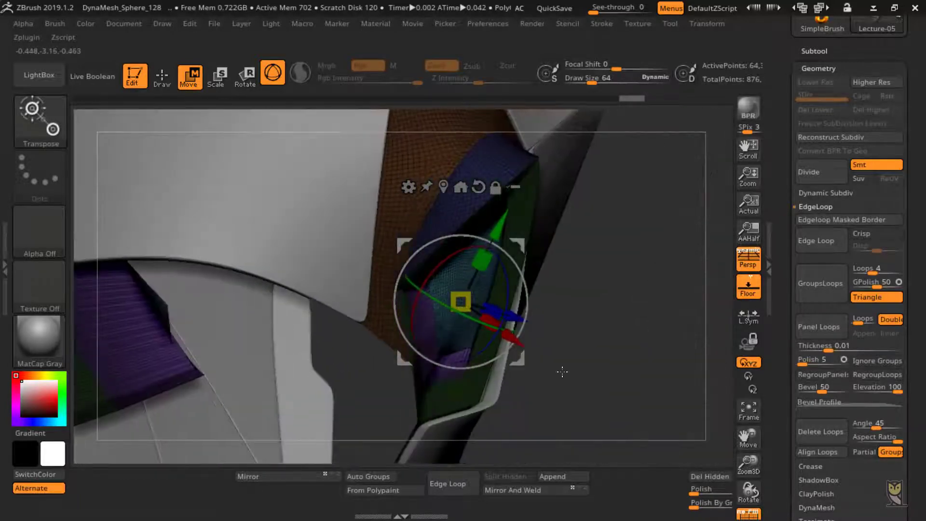
left_click_drag(586, 312, 536, 292)
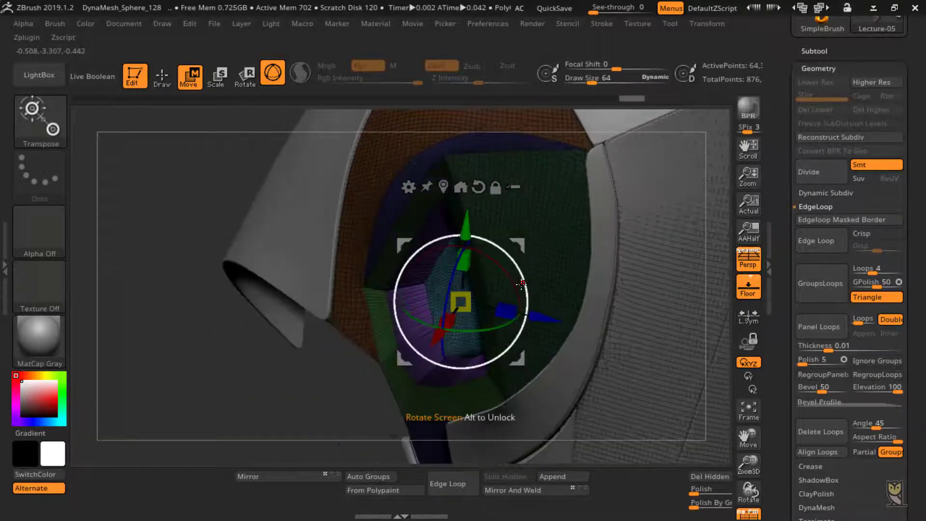
left_click(159, 84)
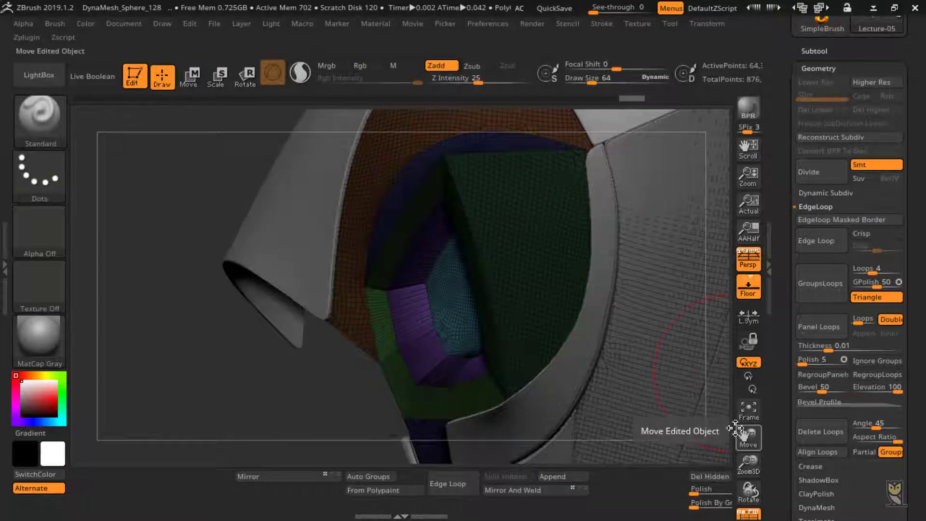
Isolate the teal face, extrude a third edge loop from it and unhide the rest of the side piece.
mouse_move(748, 437)
left_mouse_down()
mouse_move(728, 373)
mouse_move(742, 343)
mouse_move(703, 340)
mouse_move(670, 378)
mouse_move(674, 355)
mouse_move(754, 479)
mouse_move(762, 511)
left_mouse_up()
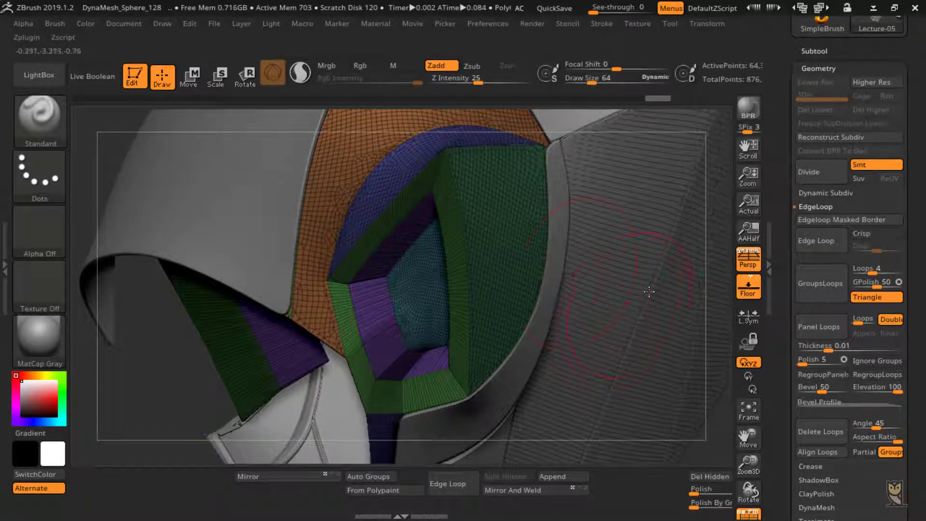
left_click_drag(714, 338, 660, 379)
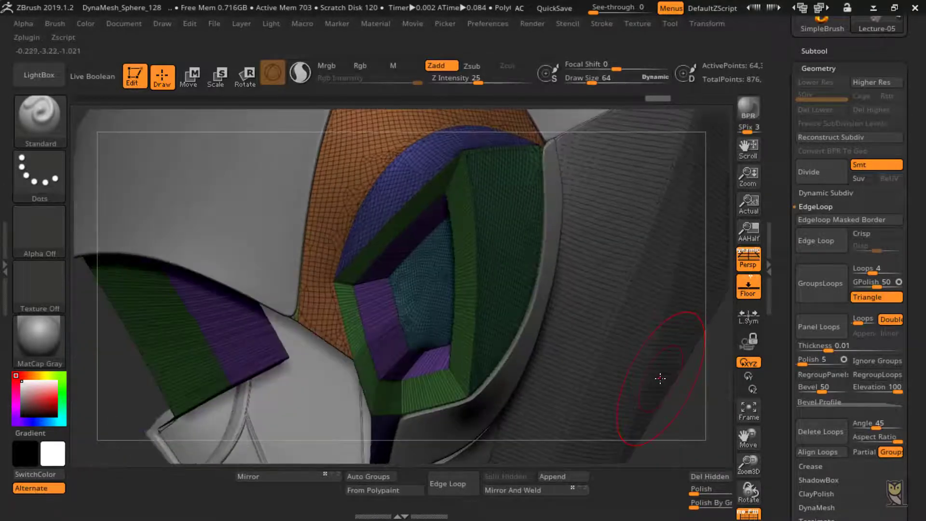
left_click(420, 286, "ctrl+shift")
left_click(445, 483)
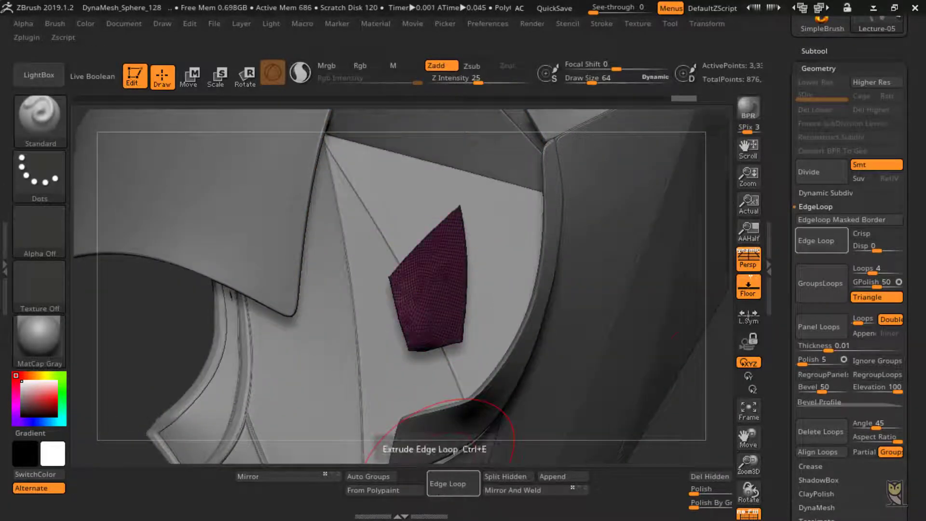
left_click(693, 385, "ctrl+shift")
Mask the whole side piece except the innermost magenta polygroup.
left_click(427, 273, "ctrl+shift")
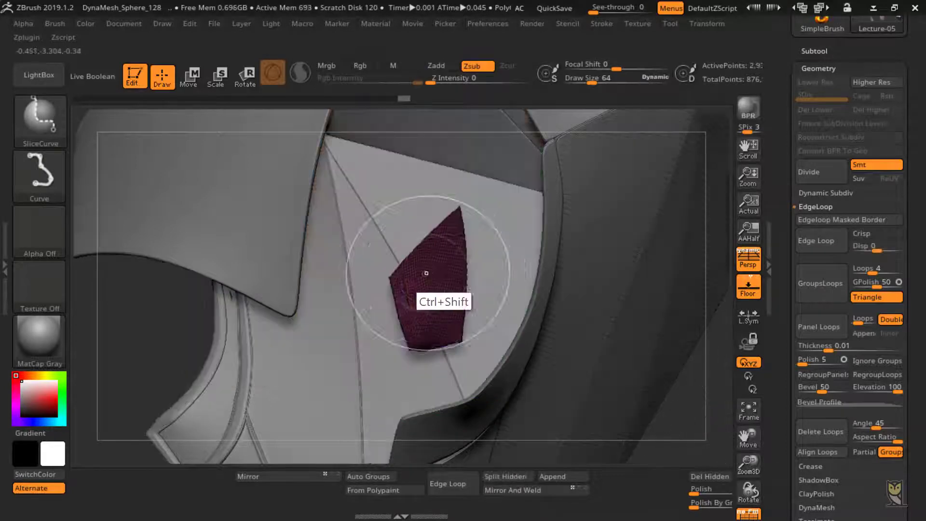
left_click(659, 409, "ctrl+shift")
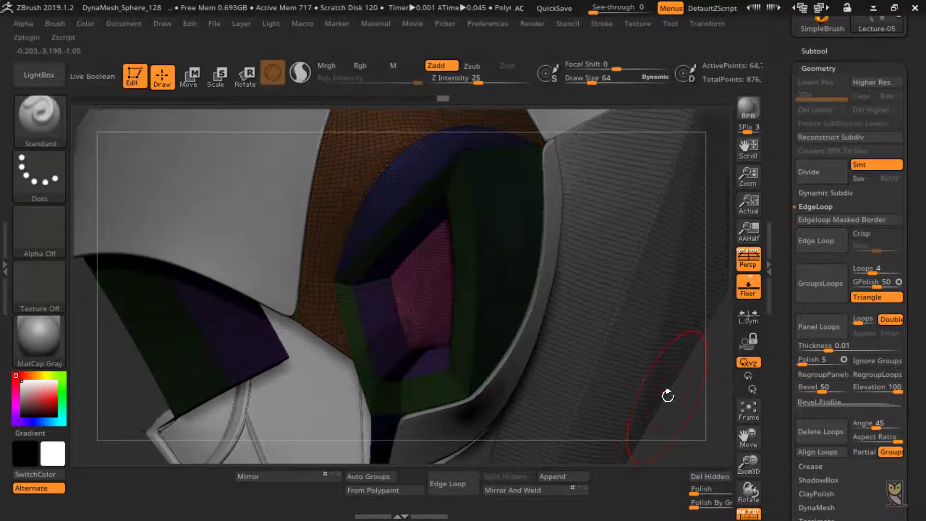
Reposition the unmasked magenta polygroup inside the side piece's recess to form a third inner step.
left_click(194, 73)
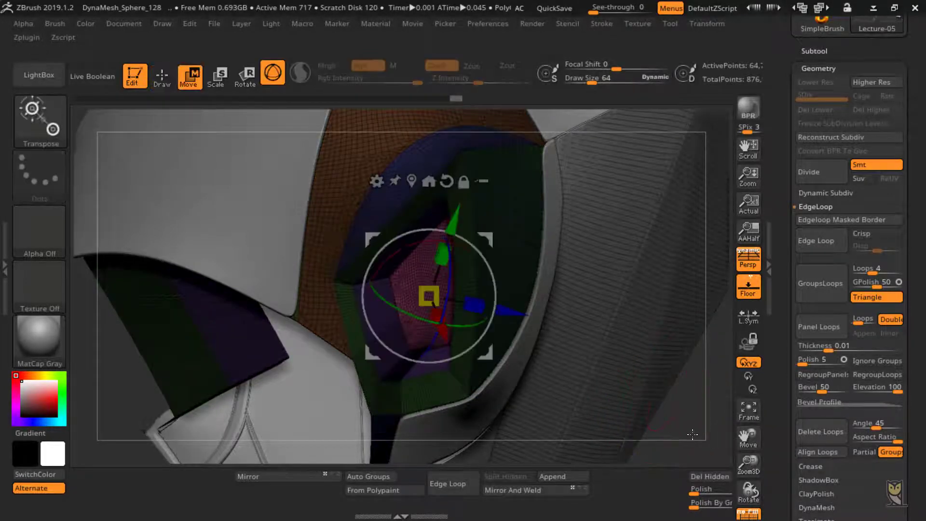
left_click_drag(693, 434, 649, 427)
left_click_drag(493, 237, 475, 225)
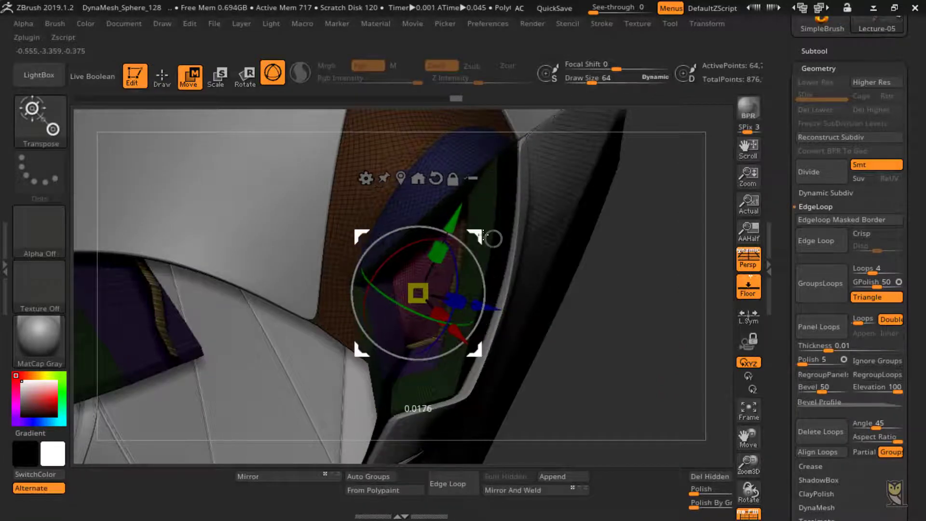
left_click(163, 78)
left_click_drag(693, 338, 685, 334)
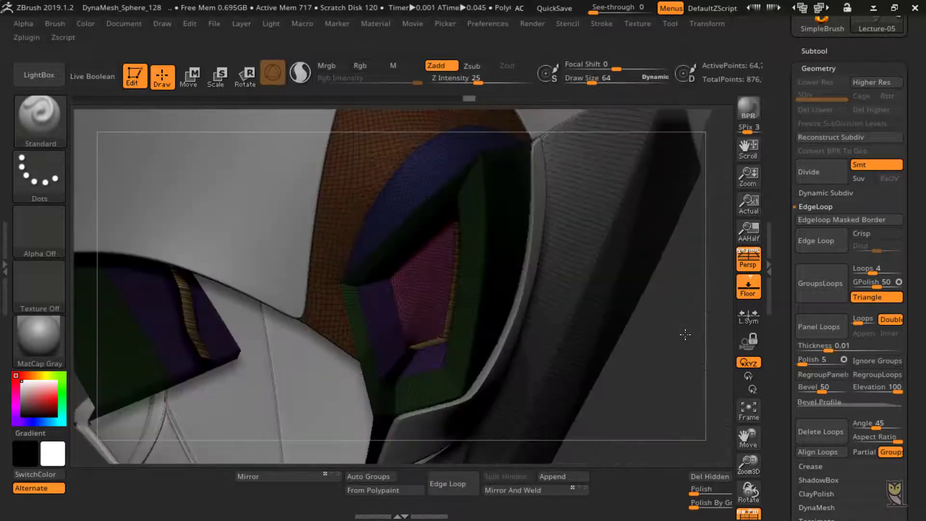
Hide the polygroup wireframe display and Mirror And Weld the side piece so the recess matches on both helmet sides.
left_click(749, 515)
mouse_move(687, 382)
left_mouse_down()
mouse_move(644, 382)
mouse_move(686, 385)
mouse_move(674, 393)
mouse_move(695, 385)
left_mouse_up()
left_click_drag(748, 464, 710, 432)
mouse_move(673, 354)
left_mouse_down()
mouse_move(694, 349)
mouse_move(658, 347)
left_mouse_up()
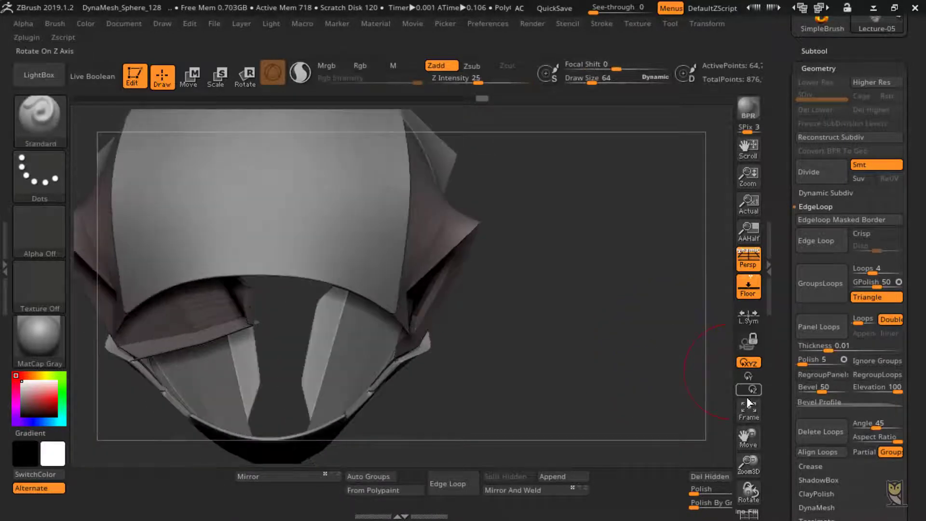
left_click_drag(748, 438, 810, 417)
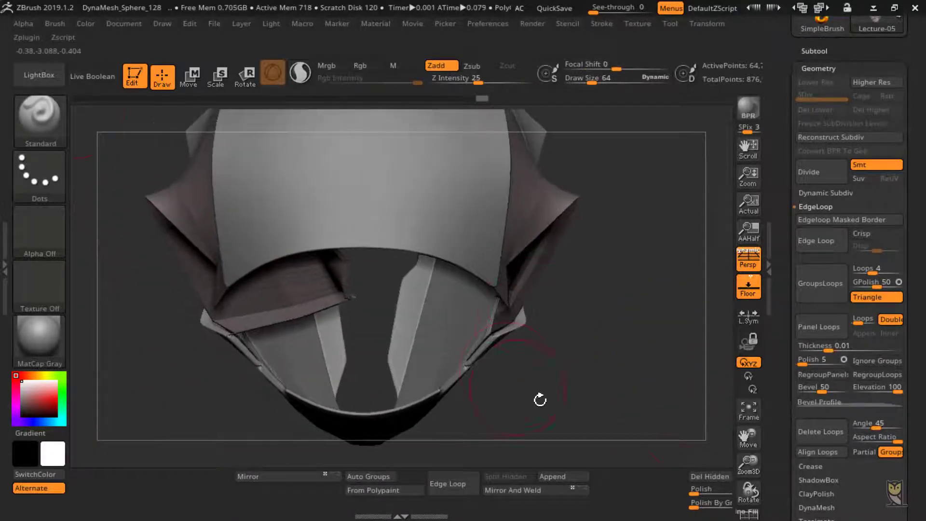
left_click(553, 490)
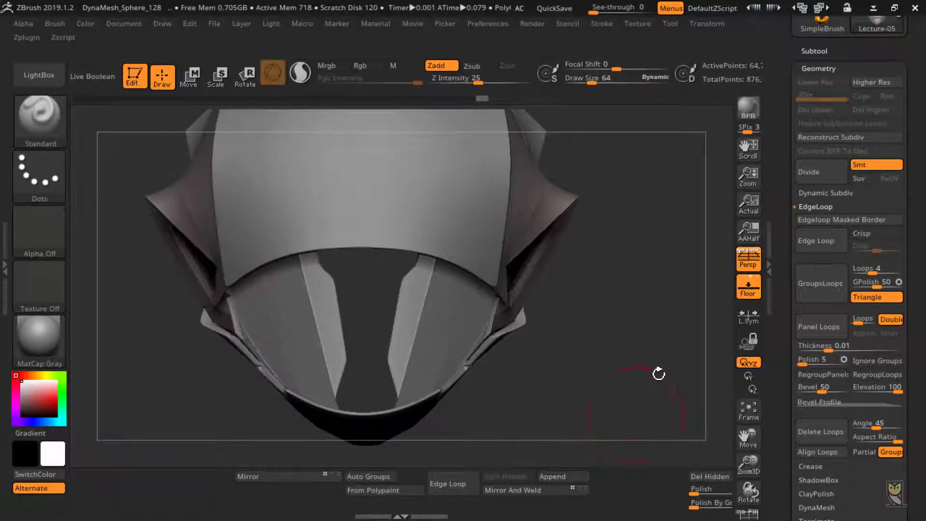
Restore the standard interface layout.
left_click_drag(664, 335, 634, 113)
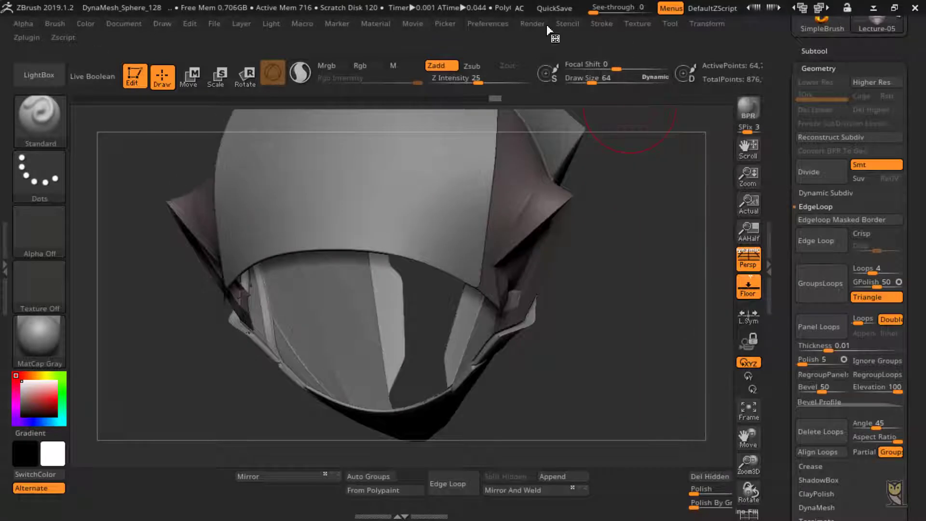
left_click(488, 24)
left_click(509, 71)
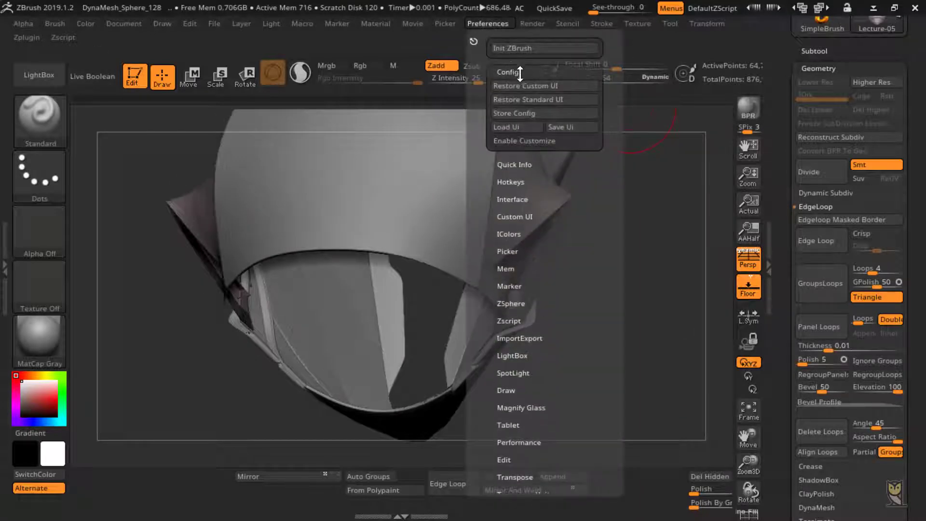
left_click(567, 99)
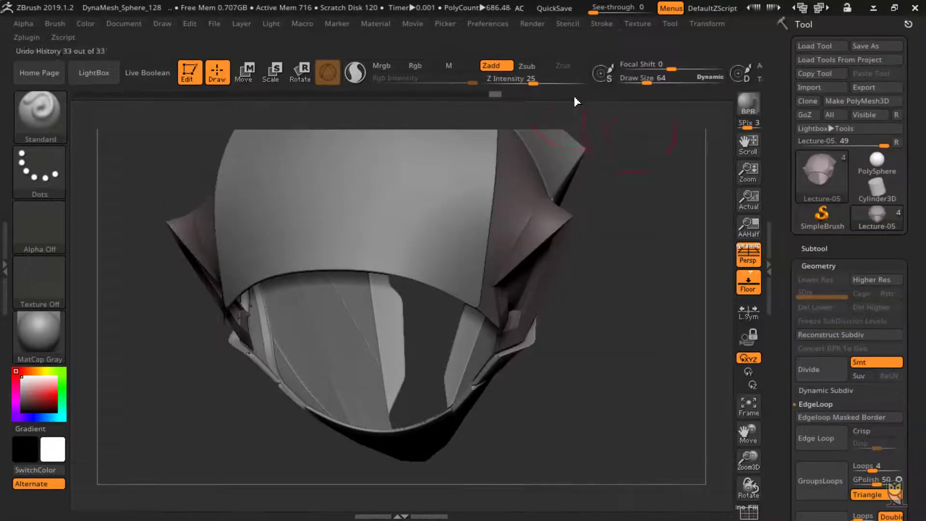
Examine the mirrored side piece from several angles and the stepped recess up close.
left_click_drag(595, 338, 648, 366)
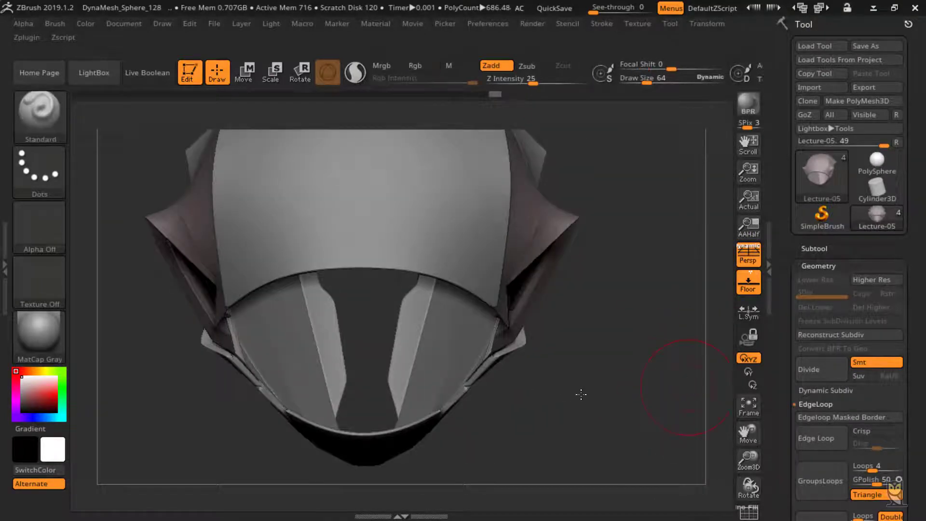
left_click_drag(572, 393, 594, 440)
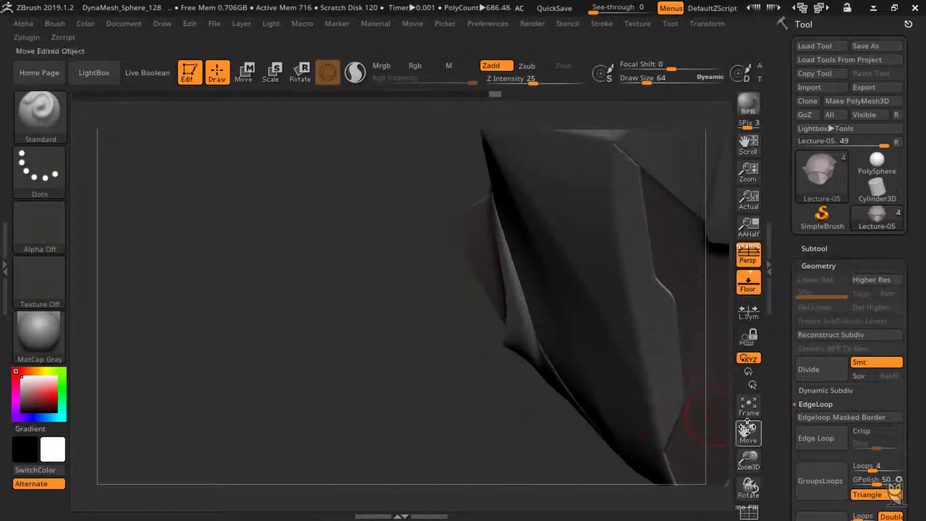
left_click_drag(747, 431, 828, 430)
key("f")
left_click_drag(686, 409, 706, 410)
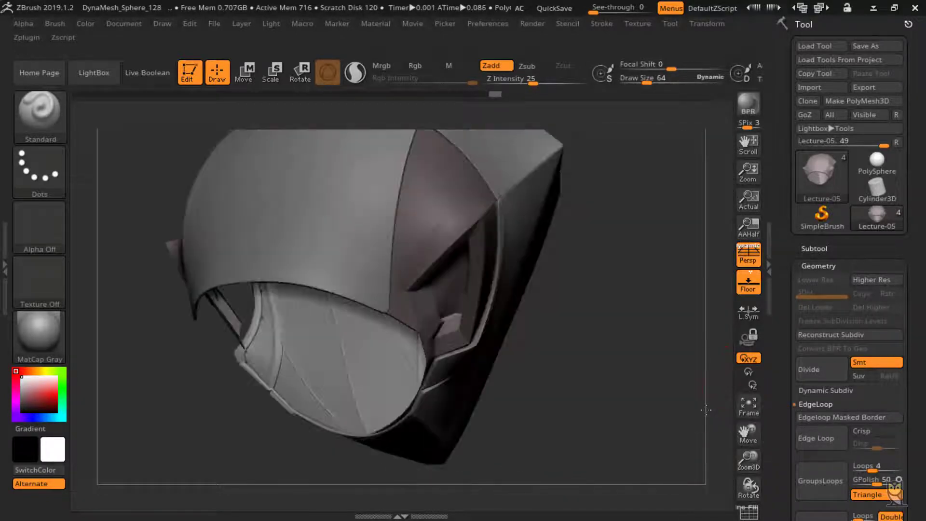
left_click_drag(779, 484, 786, 499)
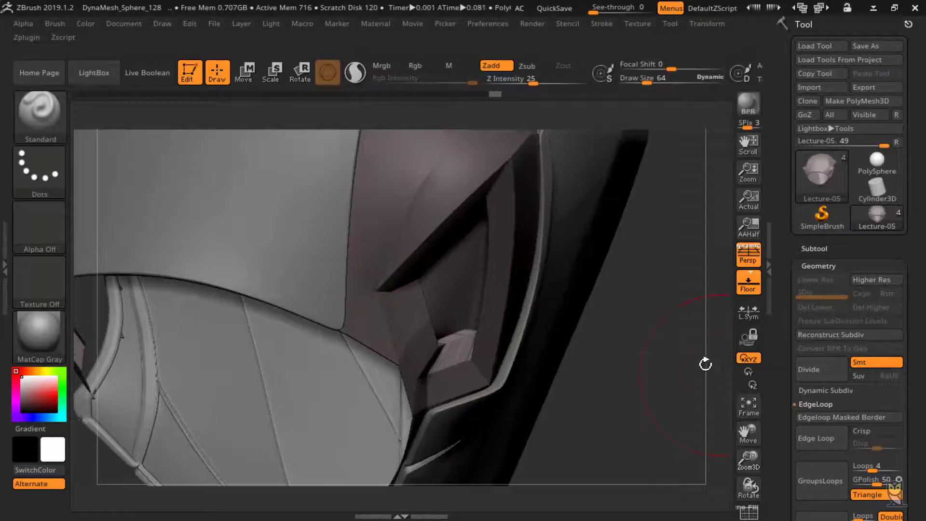
left_click_drag(705, 364, 685, 331)
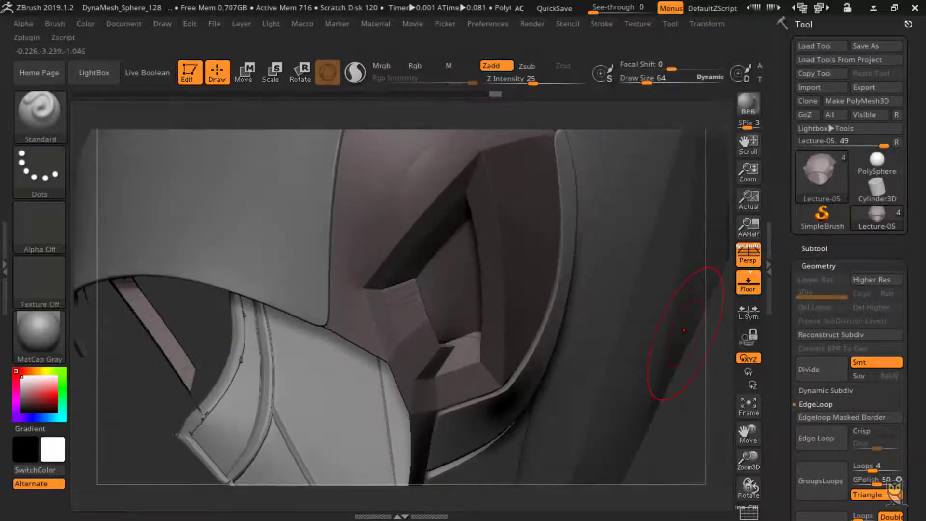
Apply a slight Polish By Groups deformation to the side piece to smooth its polygroup borders.
left_click_drag(784, 430, 776, 311)
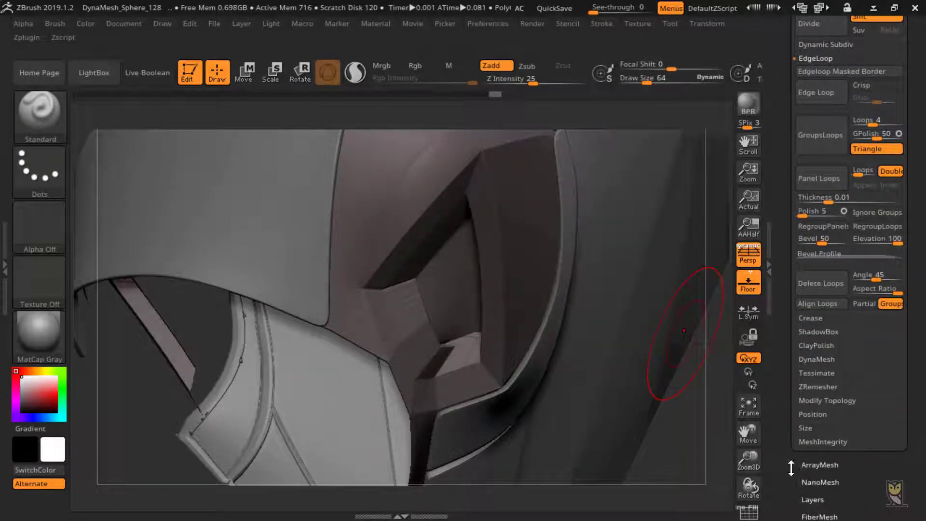
left_click_drag(792, 468, 792, 387)
left_click_drag(856, 469, 857, 437)
left_click(832, 476)
left_click_drag(787, 443, 767, 455)
left_click(899, 260)
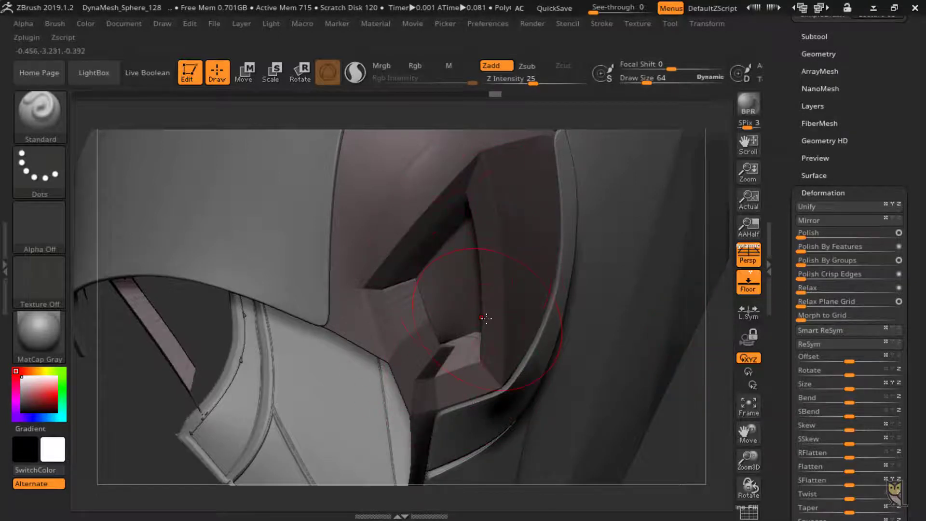
left_click_drag(807, 261, 814, 255)
scroll(633, 374, "up", 5)
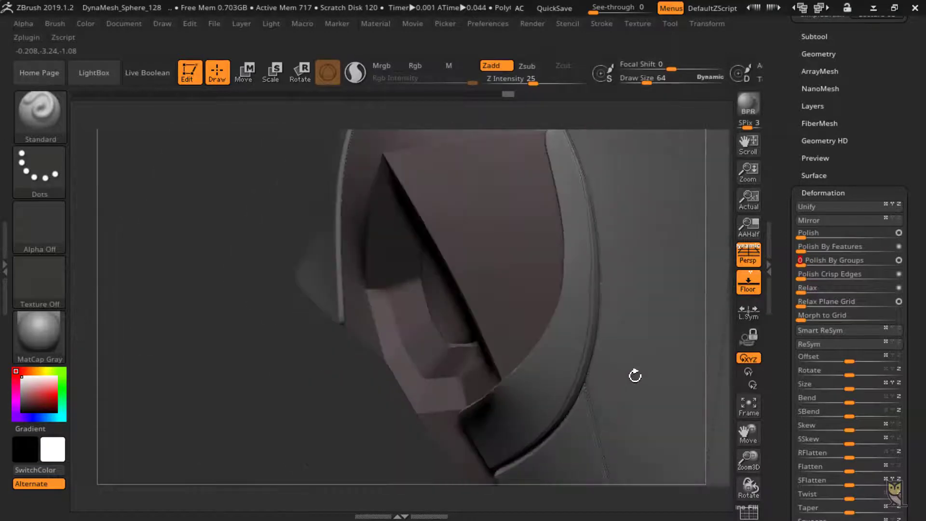
Select the large Lecture-07 helmet shell and duplicate its subtool.
mouse_move(748, 459)
left_mouse_down()
mouse_move(693, 397)
mouse_move(694, 383)
mouse_move(626, 414)
mouse_move(697, 399)
mouse_move(676, 279)
left_mouse_up()
left_click_drag(745, 431, 719, 424)
left_click_drag(574, 444, 641, 410)
left_click_drag(615, 362, 589, 310)
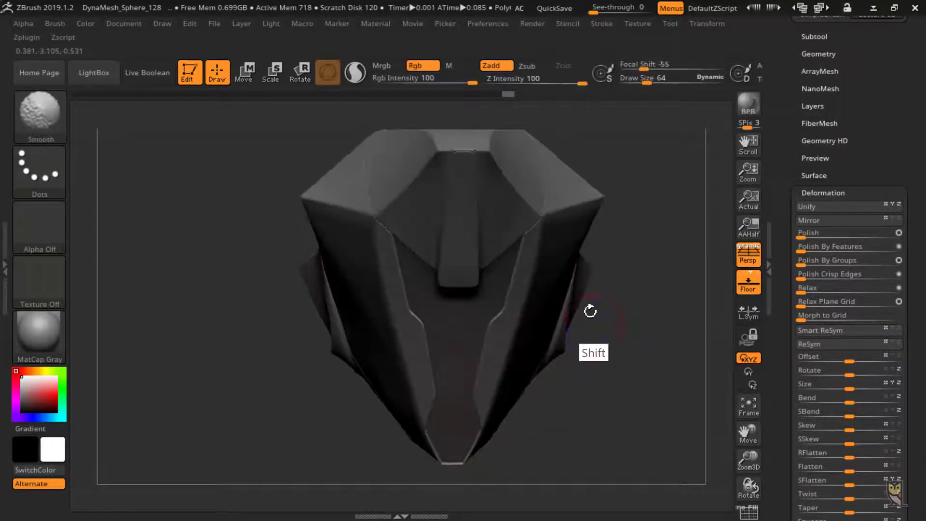
left_click(389, 211, "alt")
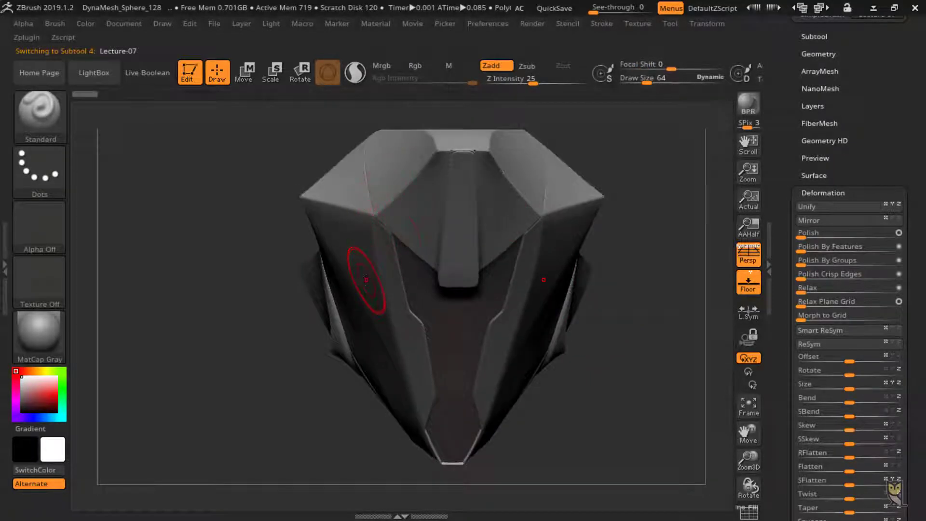
scroll(784, 180, "up", 3)
left_click(815, 139)
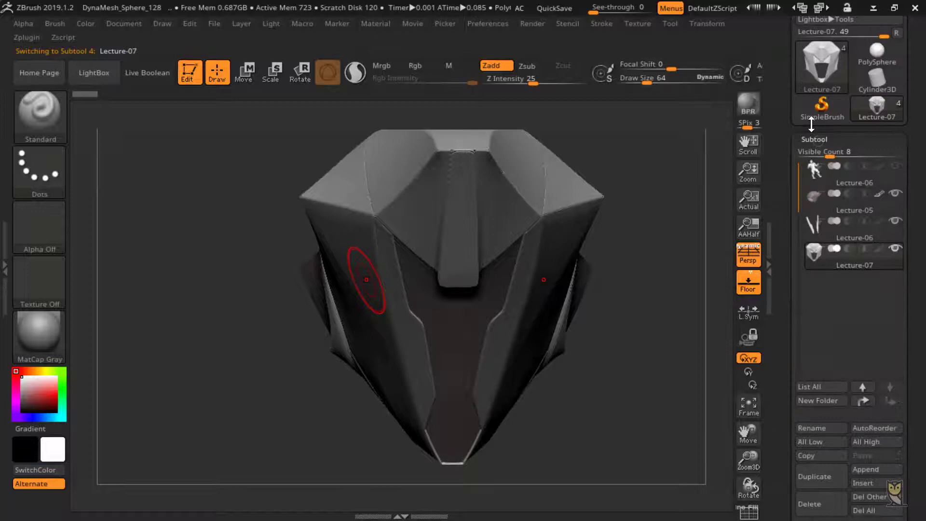
left_click(797, 467)
scroll(811, 424, "down", 2)
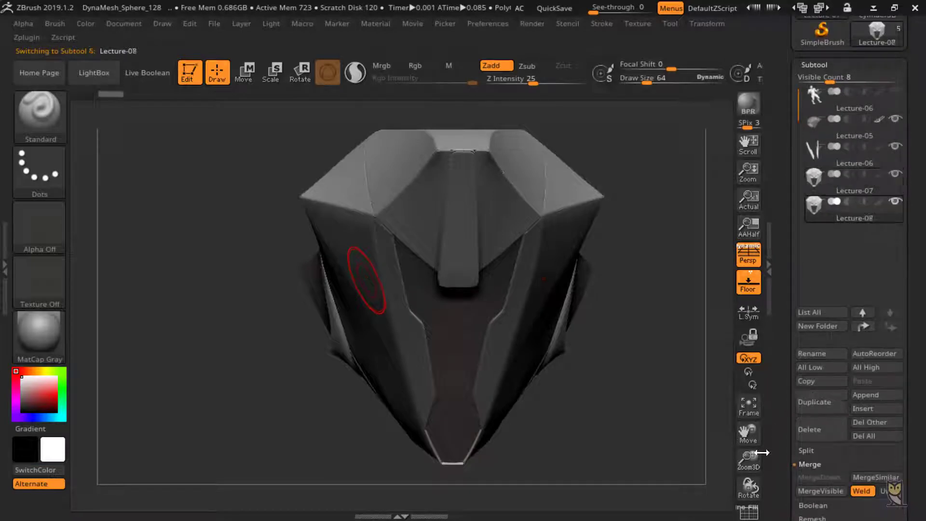
Display the duplicated shell's polygroups and isolate its dark blue side panel group.
left_click(748, 513)
left_click_drag(635, 424, 671, 416)
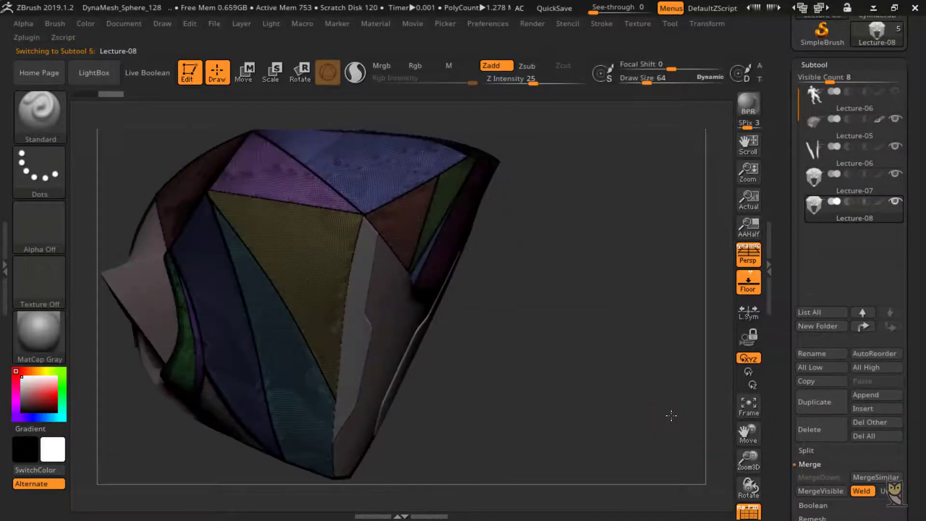
left_click_drag(761, 474, 842, 406)
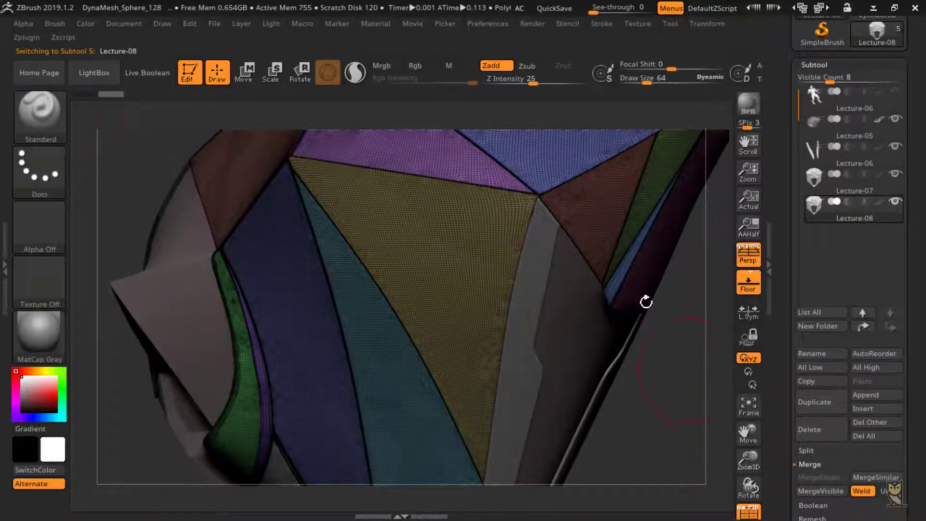
left_click(288, 319, "ctrl+shift")
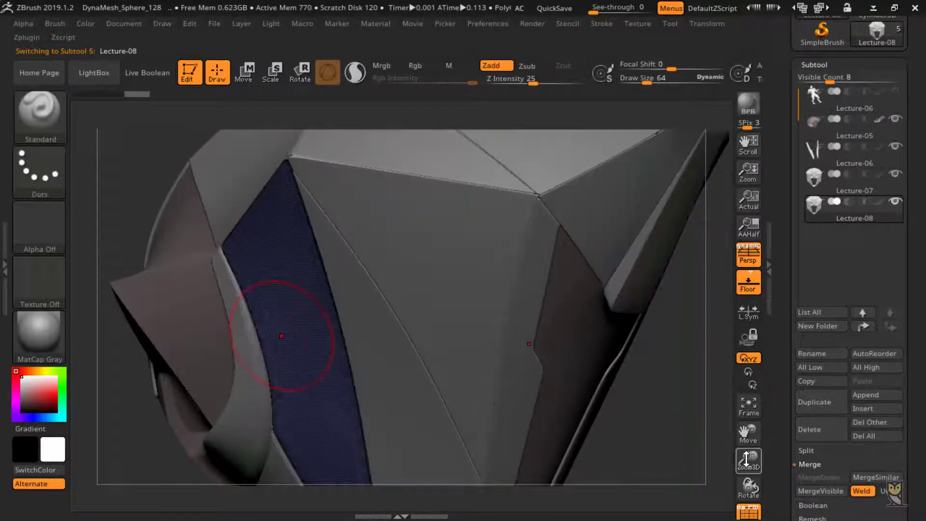
left_click_drag(749, 461, 768, 370)
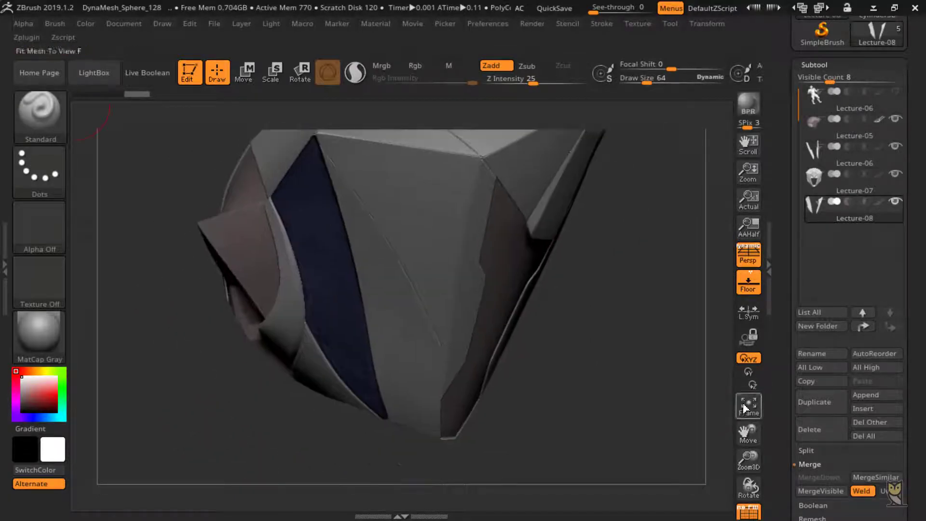
Delete the duplicate's hidden geometry so only the dark blue side panels are left.
left_click_drag(784, 438, 777, 388)
left_click(807, 450)
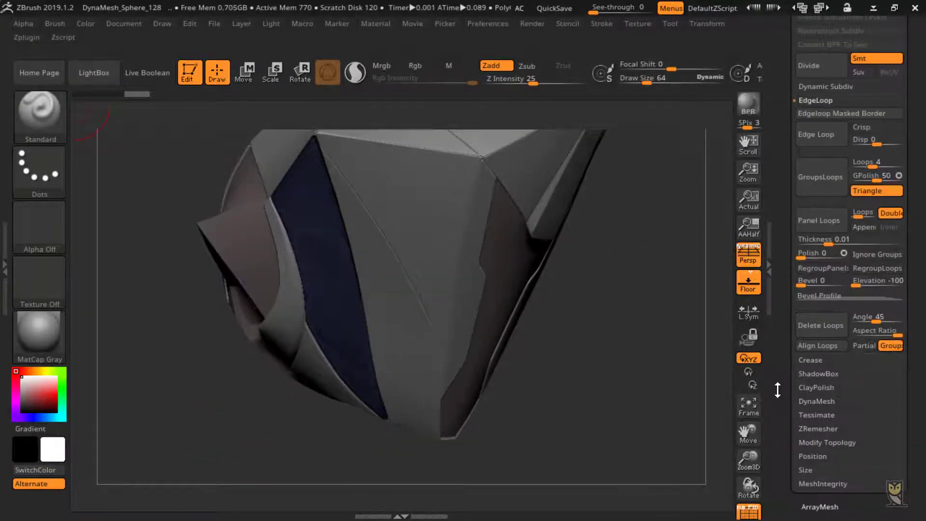
left_click(814, 446)
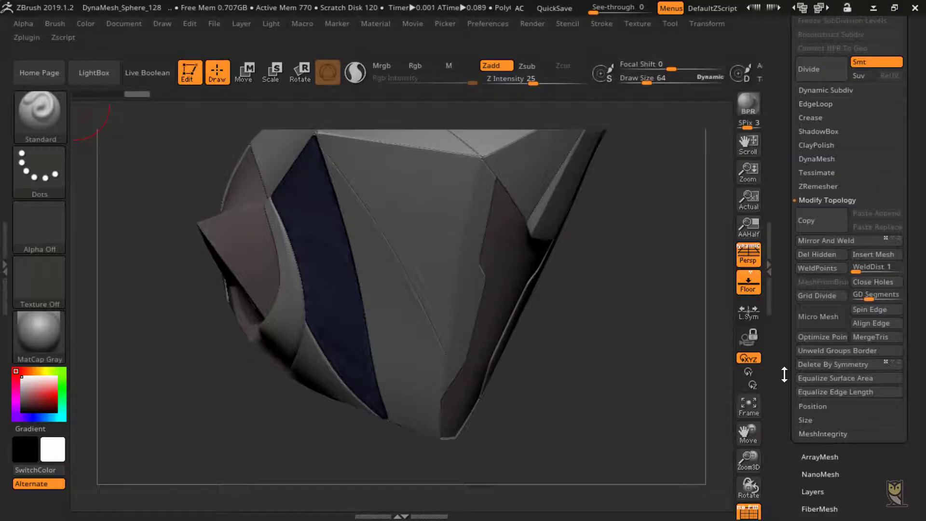
left_click(826, 332)
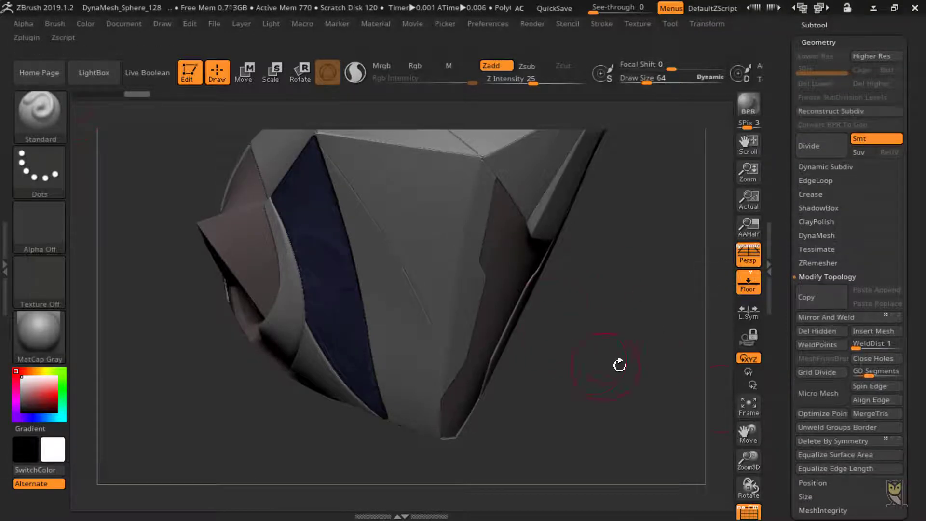
Cut the dark blue panel diagonally with a SliceCurve stroke from its outer upper corner to its lower opposite edge.
mouse_move(620, 365)
left_mouse_down()
mouse_move(589, 368)
mouse_move(635, 368)
left_mouse_up()
key("ctrl+shift")
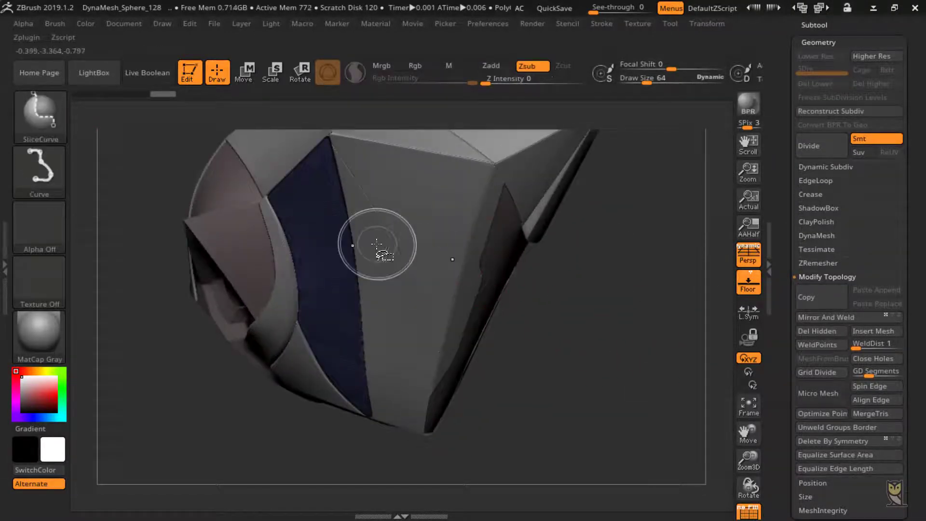
mouse_move(268, 191)
left_mouse_down("ctrl+shift")
mouse_move(365, 361)
mouse_move(400, 465)
mouse_move(406, 386)
left_mouse_up("ctrl+shift")
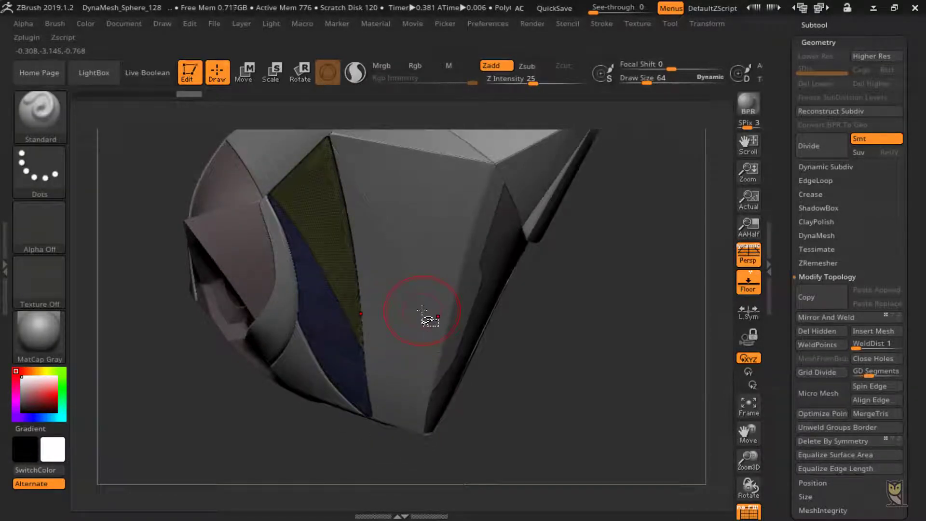
Slice the remaining blue part again, roughly parallel to the first cut, to separate a narrow diagonal strip.
left_click_drag(744, 454, 755, 475)
key("ctrl+shift")
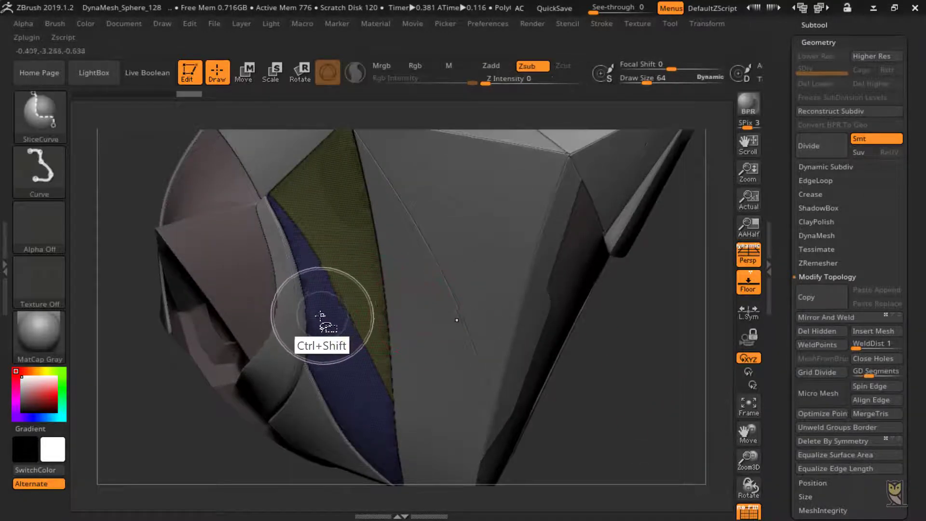
left_click_drag(261, 212, 429, 494, "ctrl+shift")
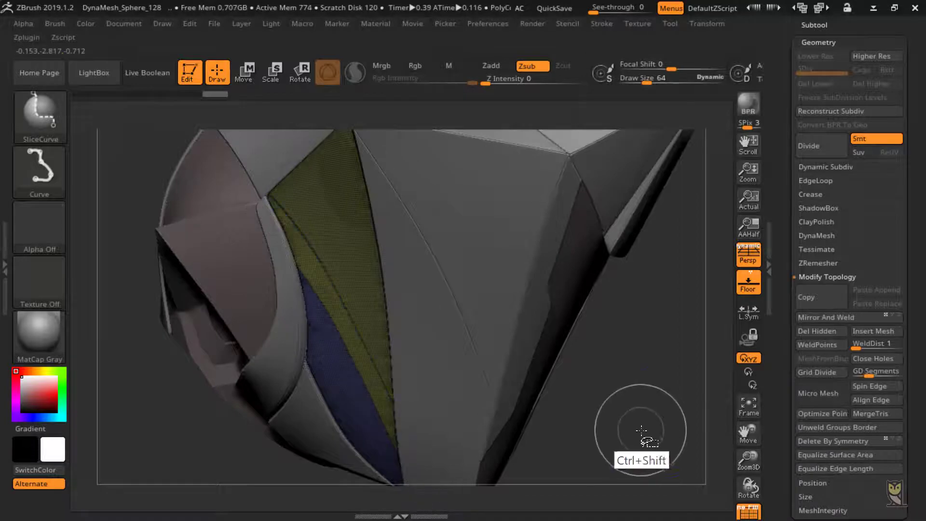
Isolate the blue lower part of the side panel and slice an angular stepped notch along its inner edge.
left_click_drag(662, 401, 694, 400)
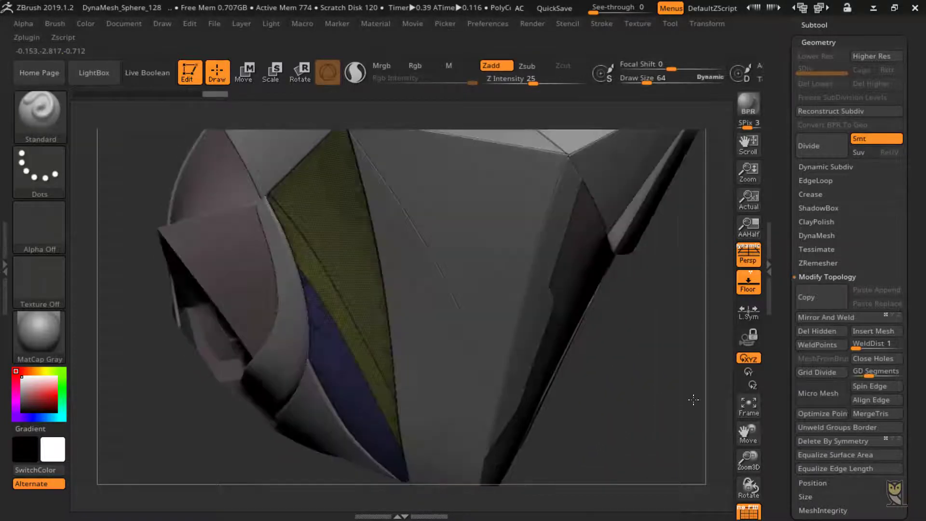
key("ctrl+shift")
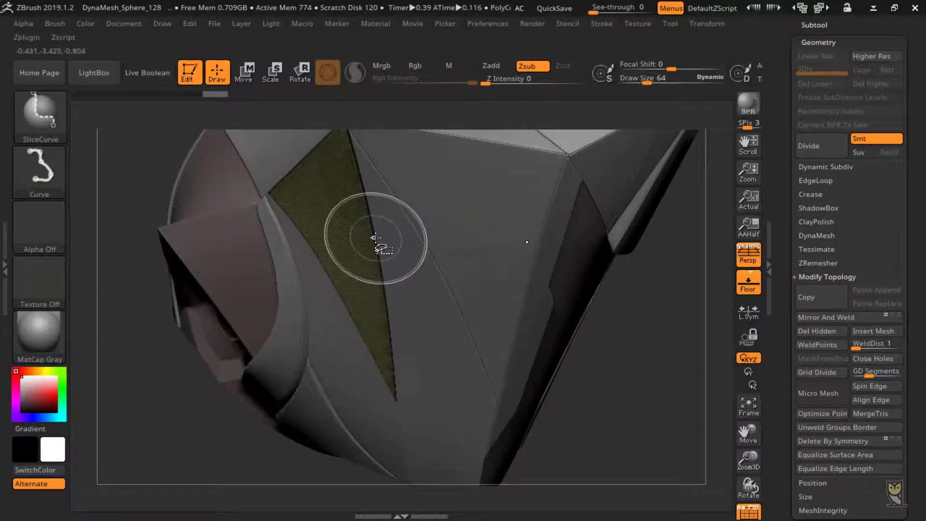
left_click(335, 368, "ctrl+shift")
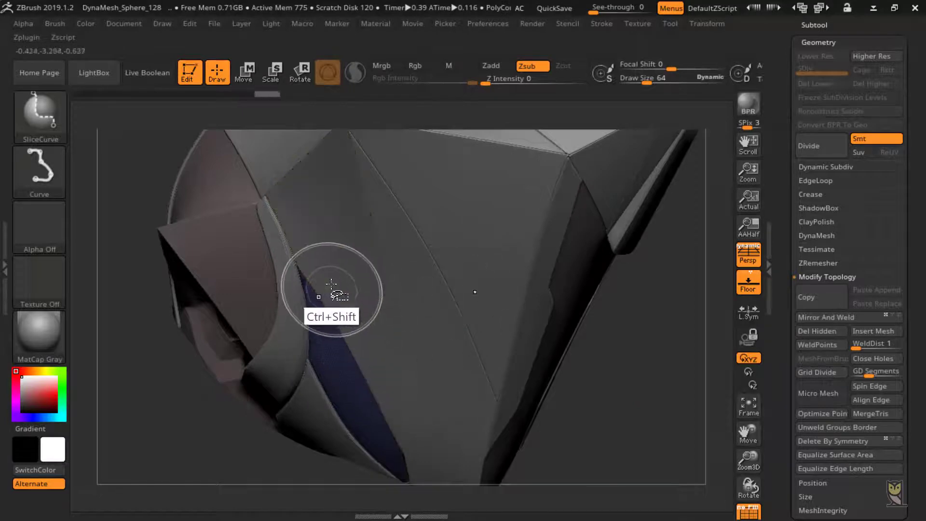
mouse_move(333, 352)
left_mouse_down("ctrl+shift")
mouse_move(358, 395)
mouse_move(414, 404)
left_mouse_up("ctrl+shift")
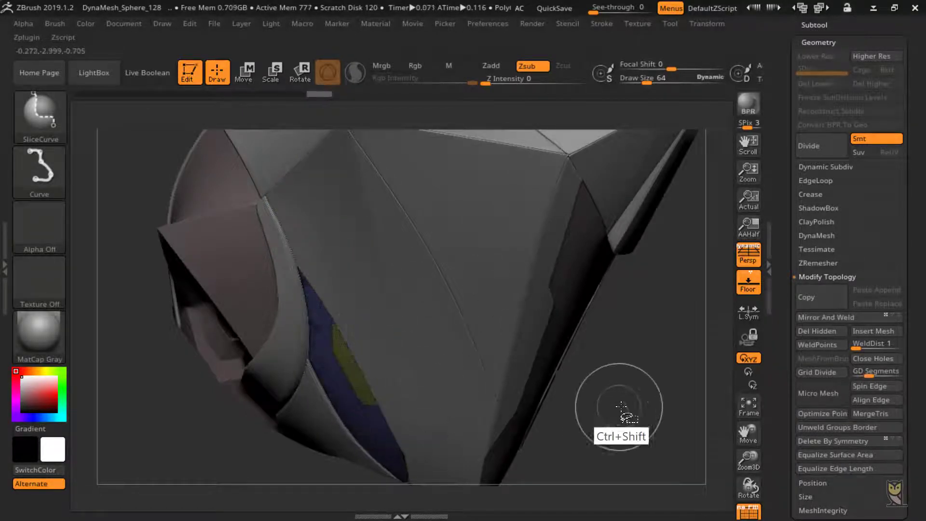
Show the whole panel mesh, then hide the narrow diagonal strip and the notch piece and delete the hidden geometry.
left_click(617, 407, "ctrl+shift")
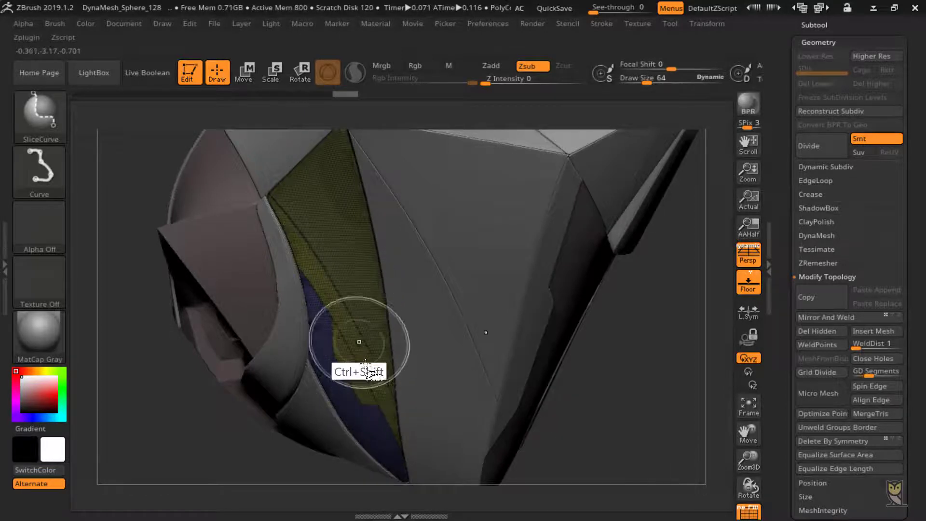
left_click(349, 386, "ctrl+shift")
left_click(355, 388, "ctrl+shift")
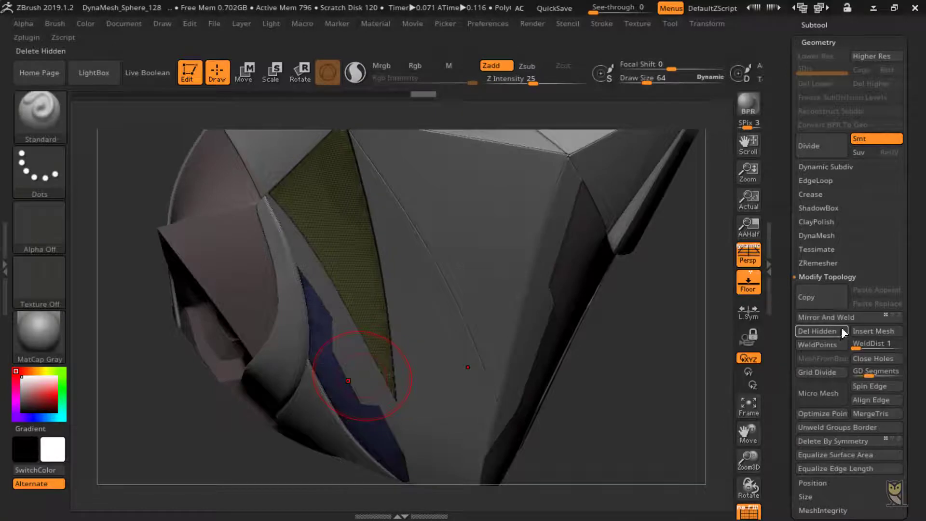
Slice a small rectangular notch into the upper edge of the olive panel and delete the cut-out piece.
mouse_move(713, 369)
left_mouse_down()
mouse_move(683, 372)
mouse_move(699, 368)
mouse_move(684, 357)
mouse_move(691, 343)
mouse_move(692, 397)
mouse_move(678, 382)
left_mouse_up()
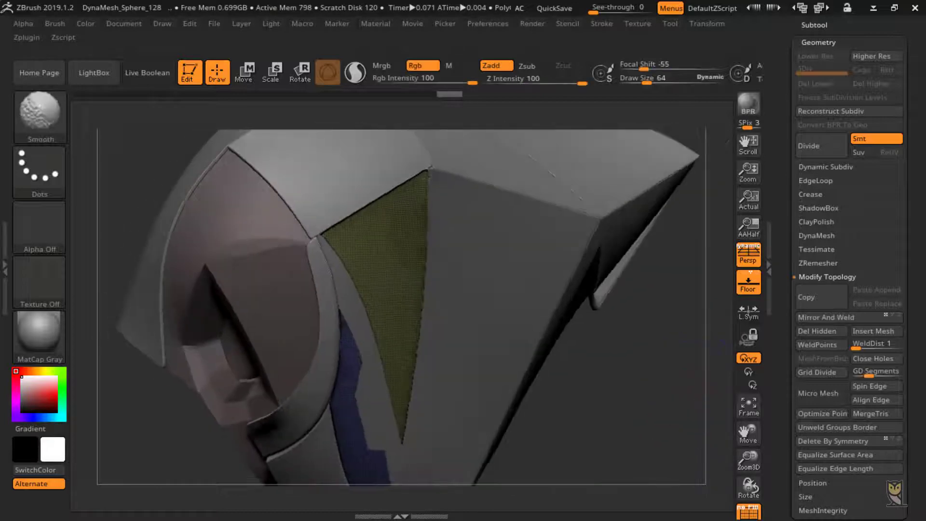
key("ctrl+shift")
mouse_move(354, 228)
left_mouse_down("ctrl+shift")
mouse_move(395, 206)
mouse_move(385, 158)
left_mouse_up("ctrl+shift")
left_click(376, 211, "ctrl+shift")
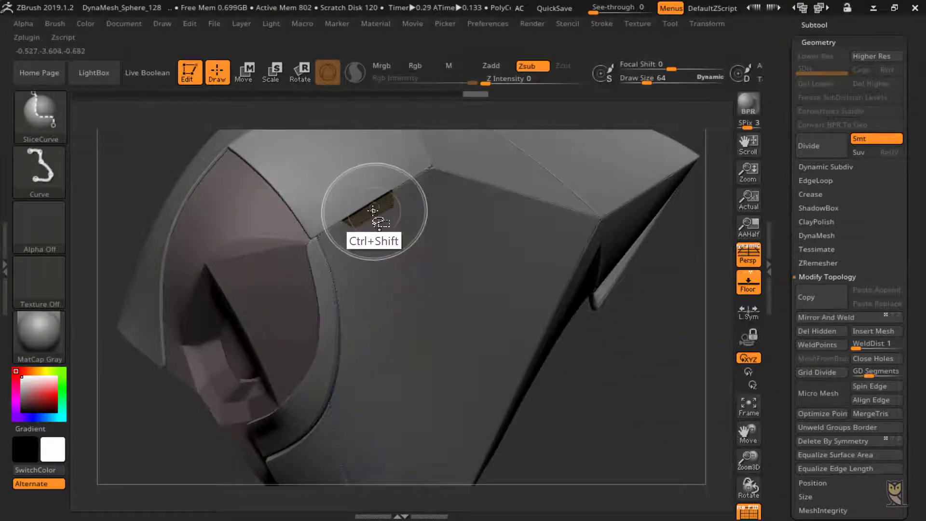
left_click(375, 211, "ctrl+shift")
left_click(820, 332)
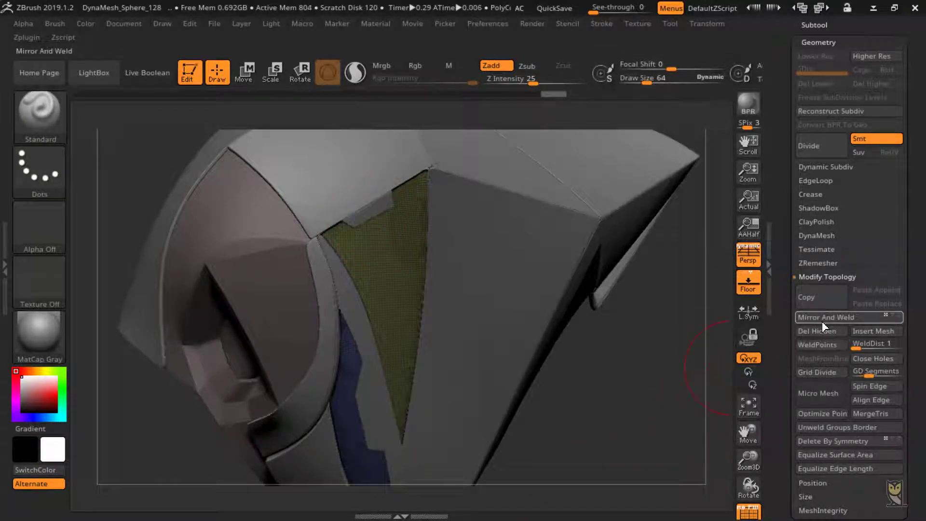
Cut a small circular hole in the upper part of the olive panel with SliceCirc and delete the disc.
mouse_move(716, 385)
left_mouse_down()
mouse_move(685, 335)
mouse_move(701, 387)
mouse_move(654, 407)
mouse_move(679, 413)
mouse_move(666, 414)
mouse_move(689, 374)
left_mouse_up()
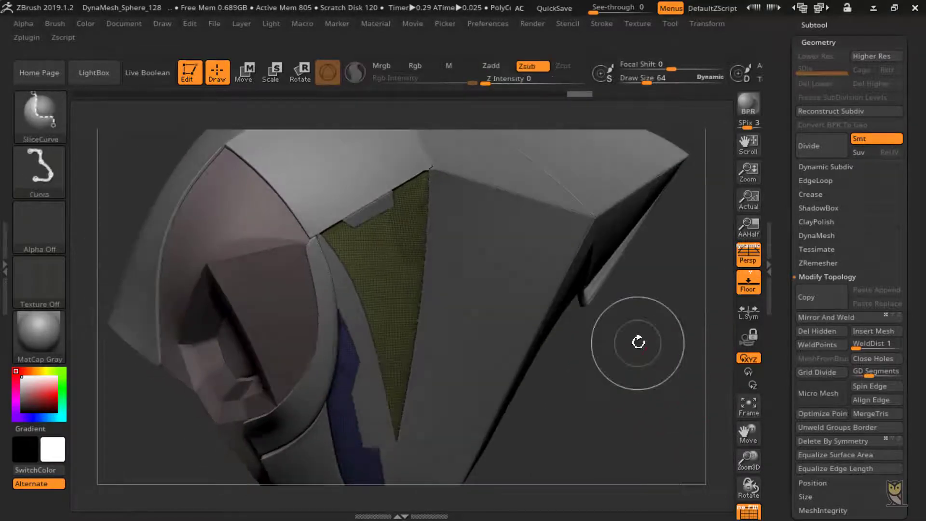
left_click(41, 117)
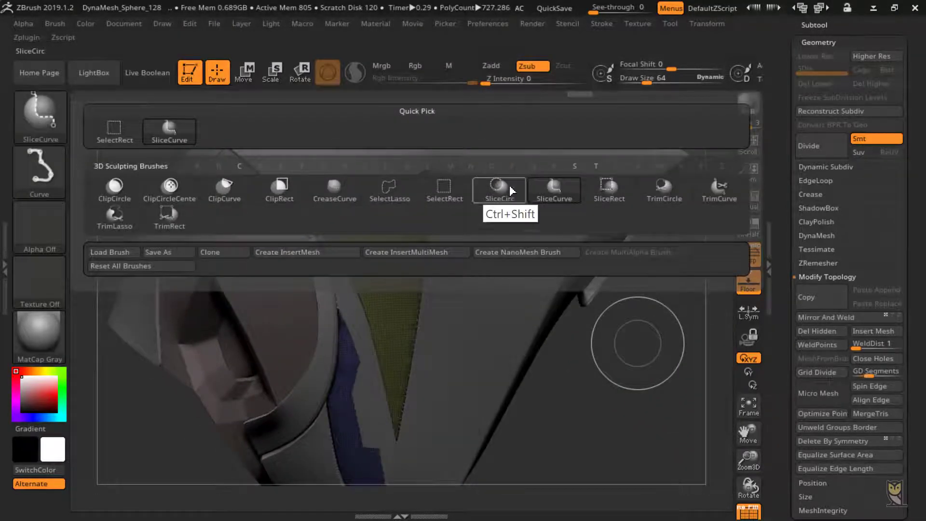
left_click(497, 191)
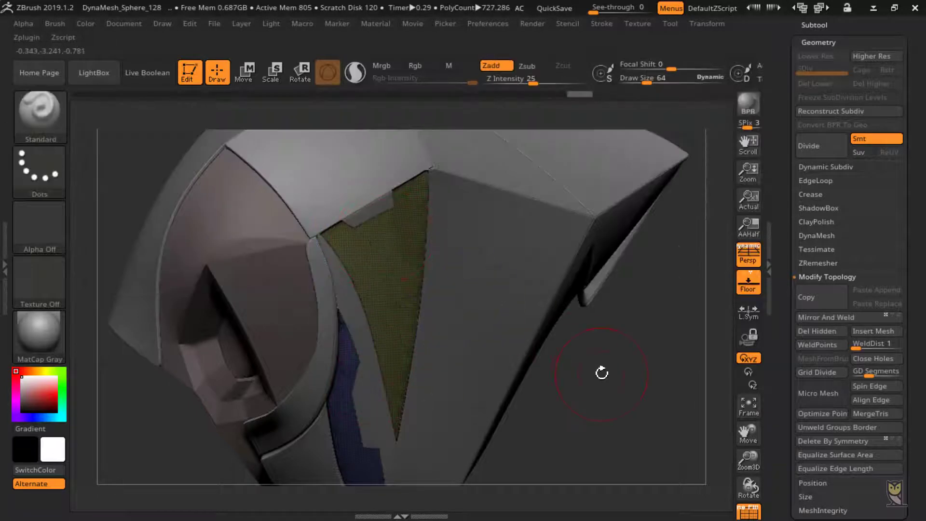
left_click_drag(602, 372, 589, 361)
key("ctrl+shift")
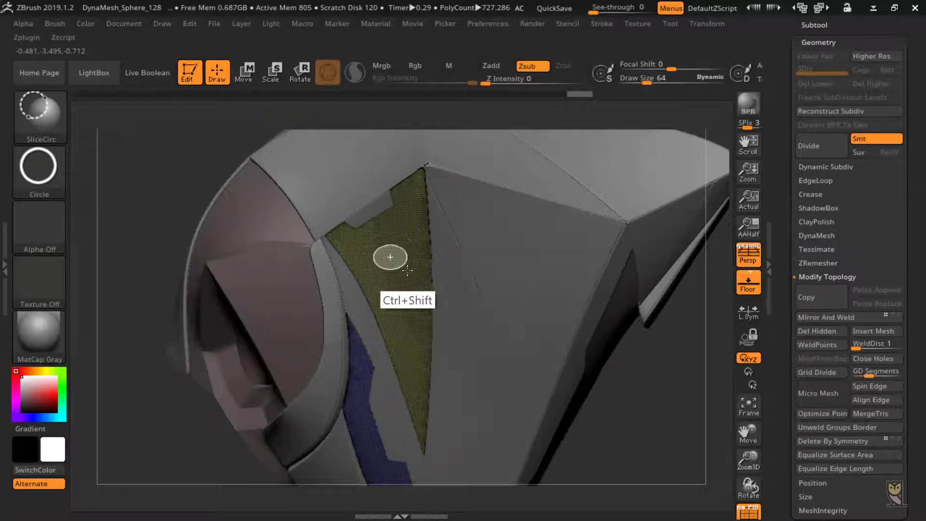
left_click_drag(410, 277, 410, 277, "ctrl+shift")
left_click(393, 264, "ctrl+shift")
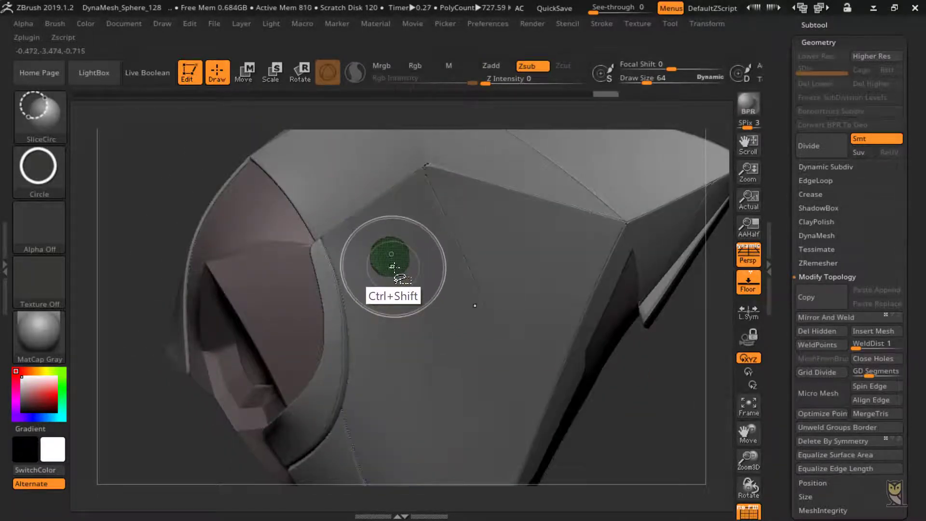
left_click(391, 264, "ctrl+shift")
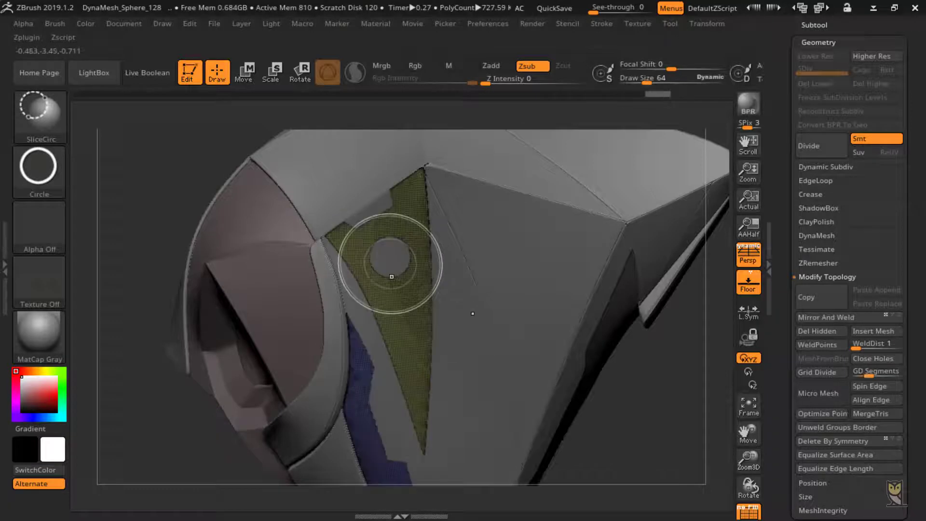
left_click(829, 332)
Smooth the panels' cut borders with the Polish By Groups deformation, switching its mode to the open circle.
left_click_drag(698, 377, 720, 371)
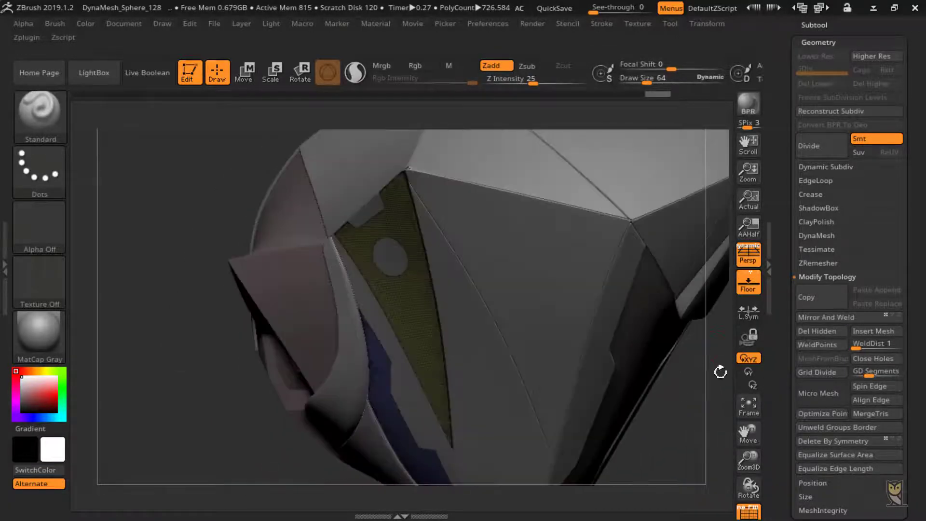
left_click_drag(778, 399, 775, 288)
left_click_drag(783, 422, 782, 320)
left_click(823, 463)
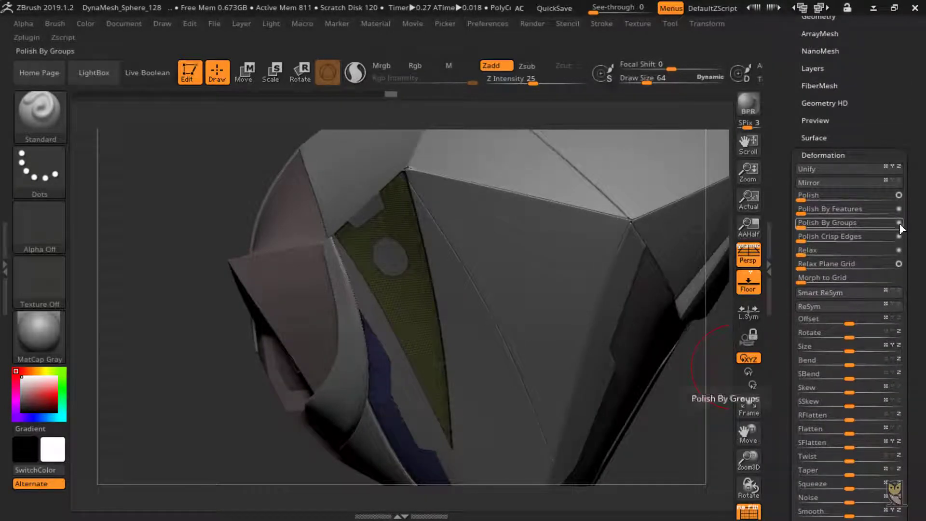
left_click_drag(899, 223, 771, 259)
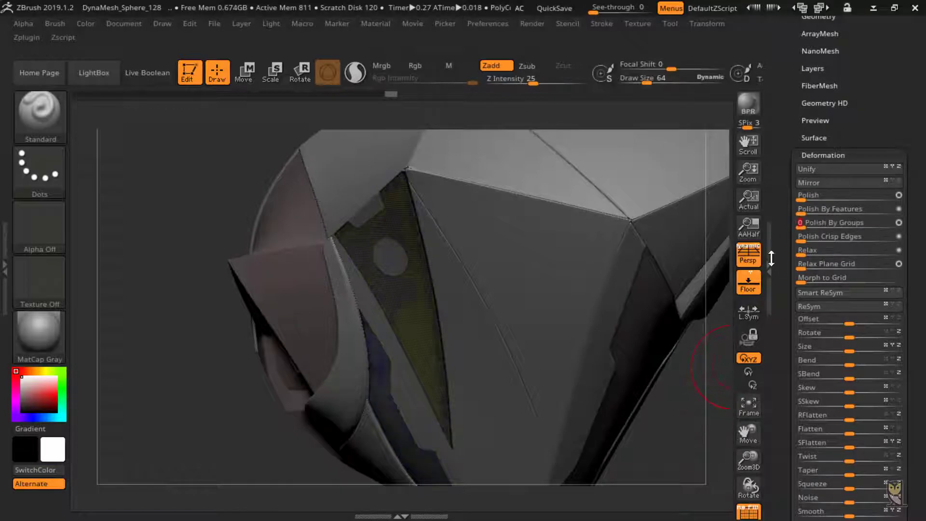
left_click_drag(749, 435, 723, 405)
left_click_drag(662, 386, 678, 376)
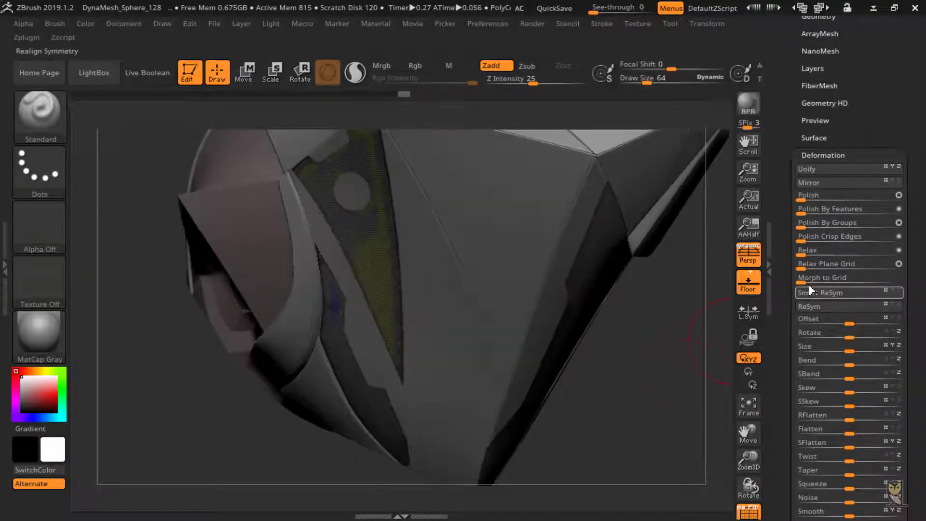
Thicken the side panels with Panel Loops, using Thickness 0.01, Polish 0, Bevel 0 and the Double option.
left_click_drag(785, 294, 798, 334)
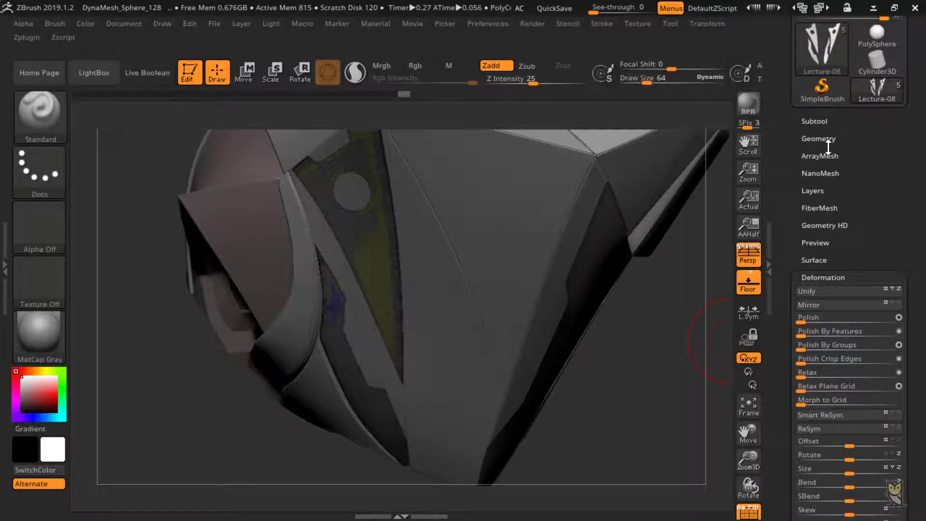
left_click(814, 138)
left_click_drag(782, 370, 779, 326)
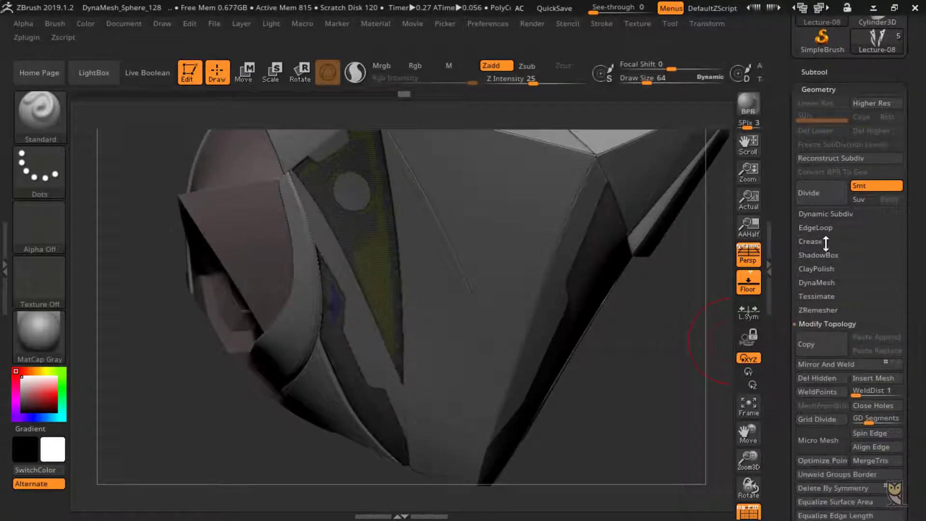
left_click(822, 227)
left_click_drag(857, 409, 866, 396)
left_click(828, 351)
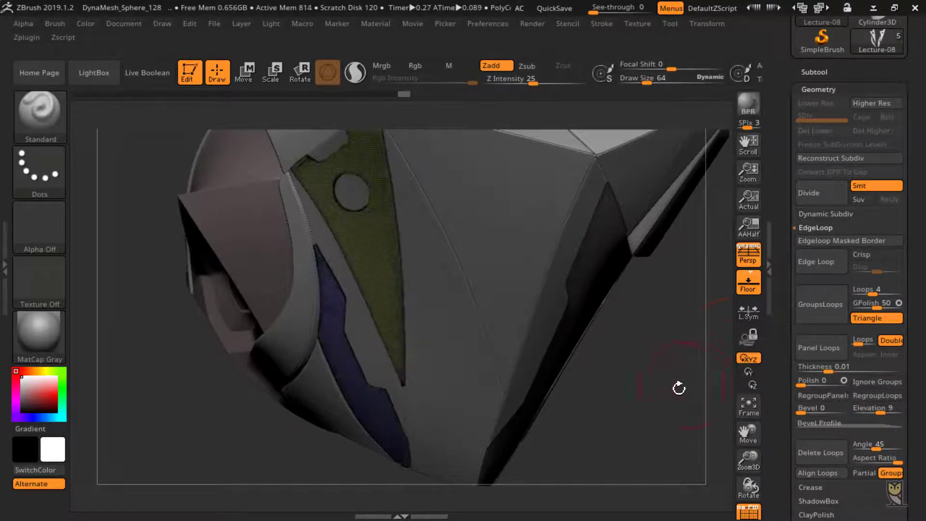
Turn off the polyframe and duplicate the Lecture-07 helmet shell subtool.
left_click(746, 511)
left_click_drag(683, 413, 653, 387)
mouse_move(698, 424)
left_mouse_down()
mouse_move(641, 434)
mouse_move(684, 414)
mouse_move(714, 419)
left_mouse_up()
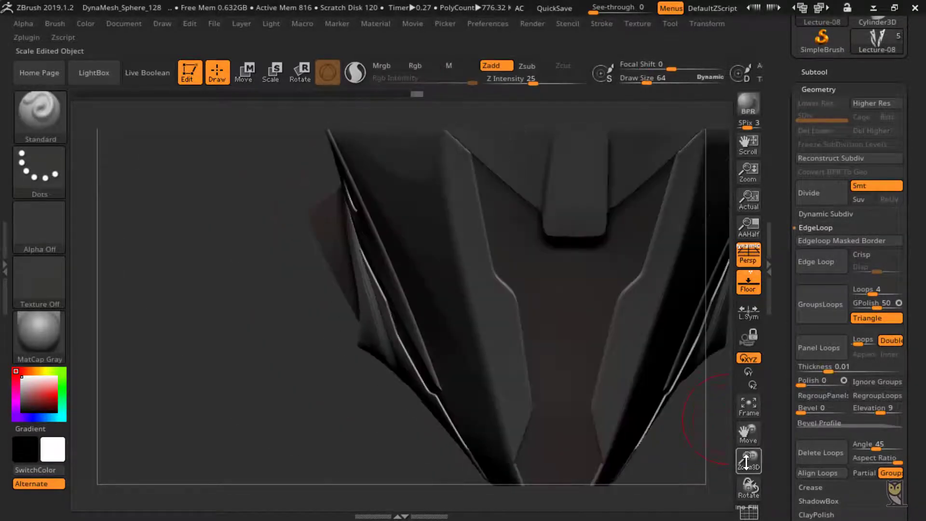
left_click_drag(747, 462, 642, 274)
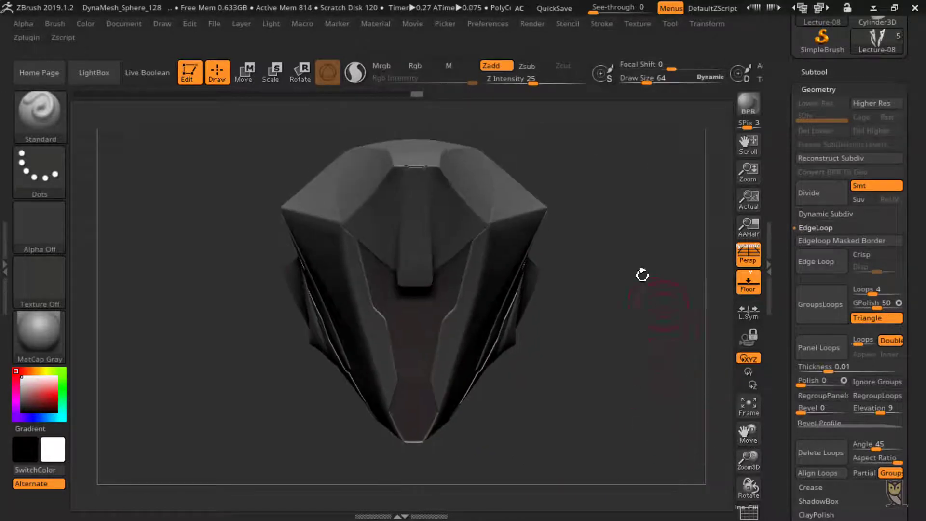
left_click_drag(616, 370, 696, 441)
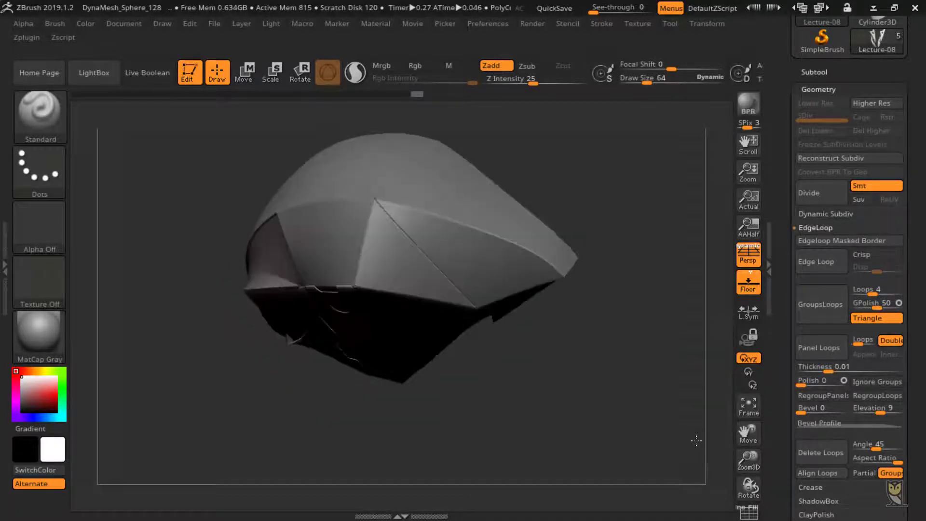
left_click(518, 221, "alt")
left_click(813, 71)
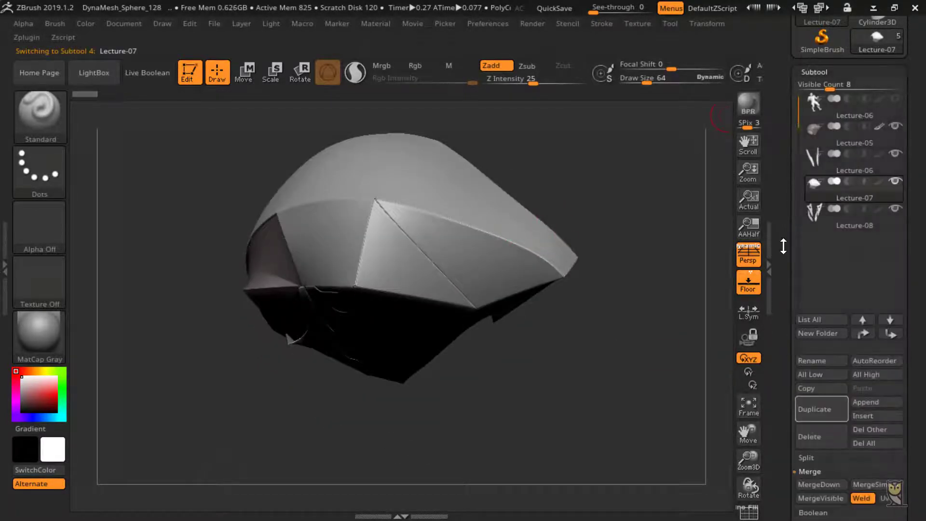
scroll(782, 246, "down", 3)
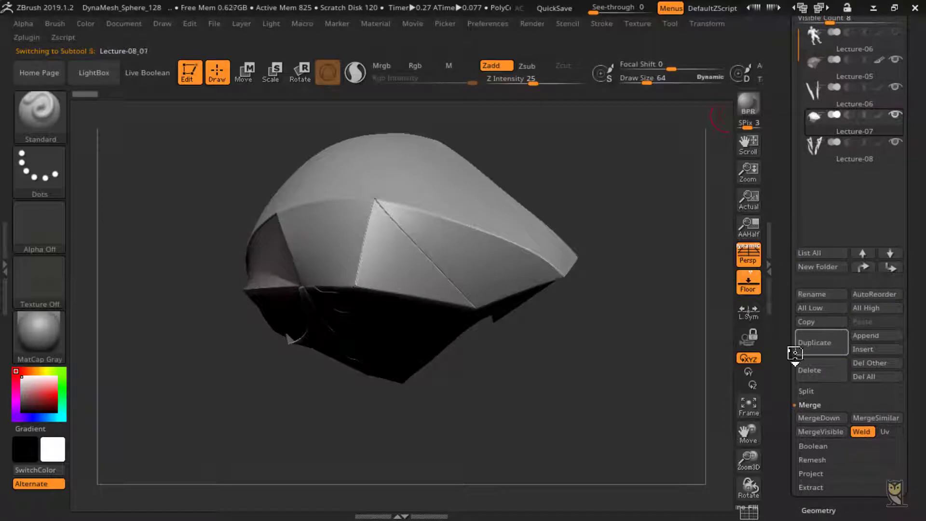
left_click(797, 352)
Isolate the top crown polygroup of the duplicated shell with the polyframe shown and delete its hidden geometry.
key("ctrl+shift")
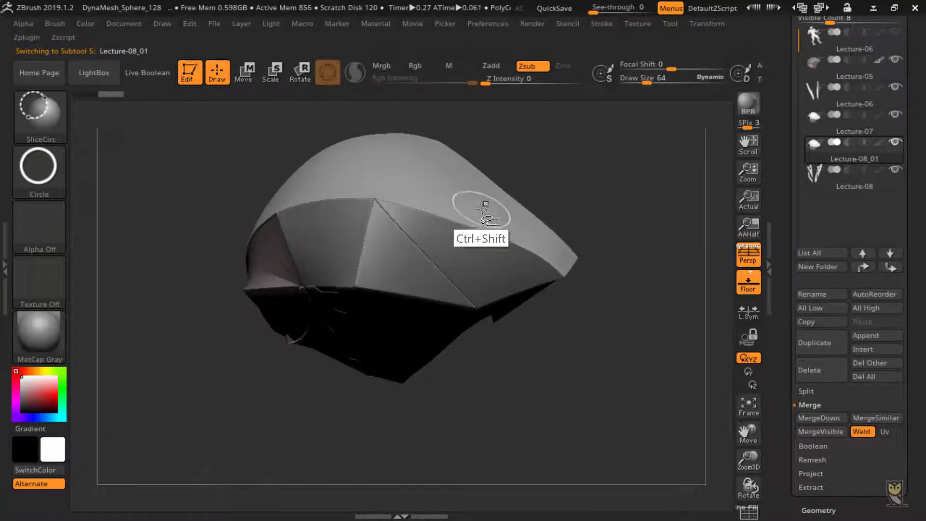
left_click(499, 203, "ctrl+shift")
left_click(753, 515)
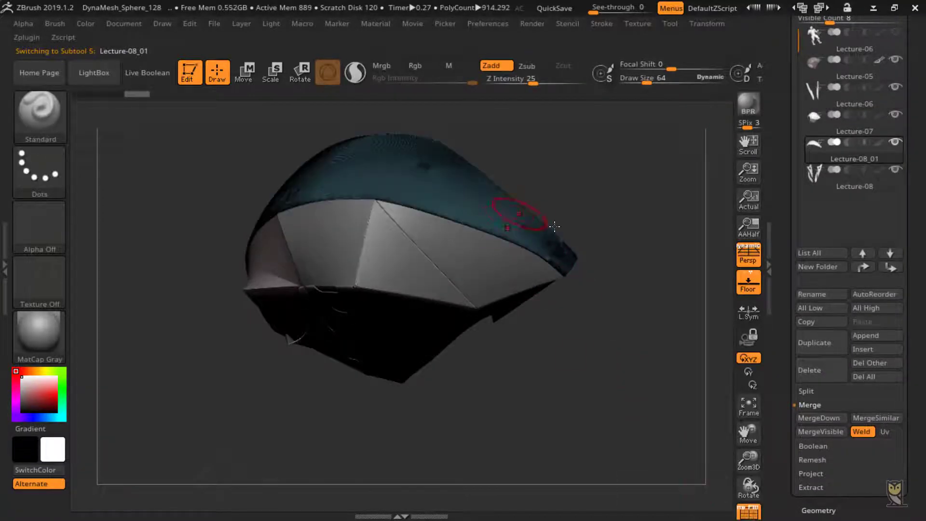
left_click_drag(778, 482, 786, 362)
left_click(816, 441)
left_click(817, 410)
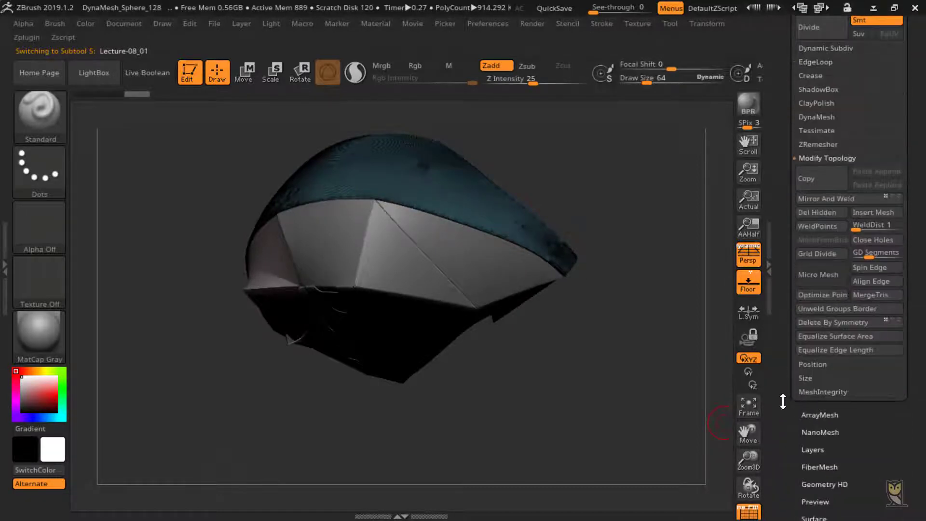
left_click_drag(783, 402, 786, 504)
left_click(828, 352)
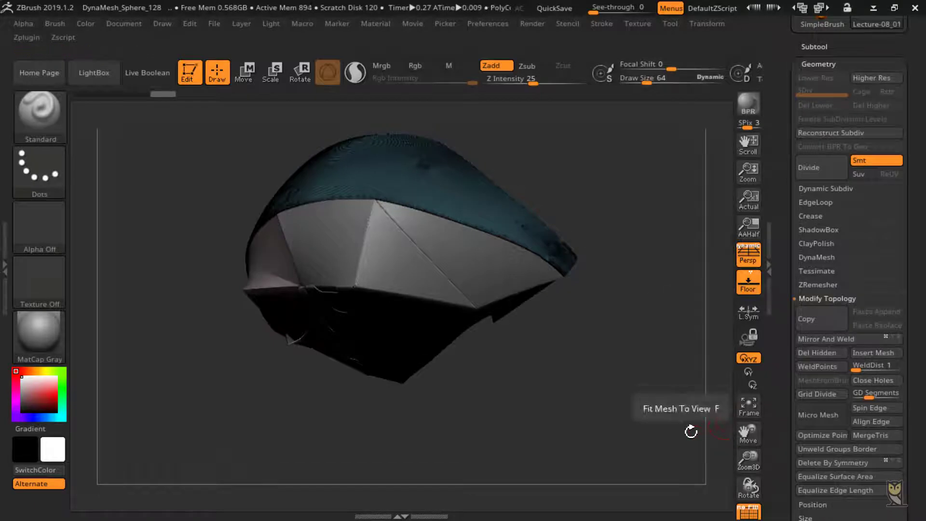
Slice straight across the crown panel near its narrow end with SliceCurve, working from a centred top view.
mouse_move(691, 431)
left_mouse_down()
mouse_move(637, 364)
mouse_move(622, 395)
mouse_move(677, 378)
mouse_move(610, 366)
mouse_move(666, 393)
mouse_move(688, 384)
left_mouse_up()
key("shift")
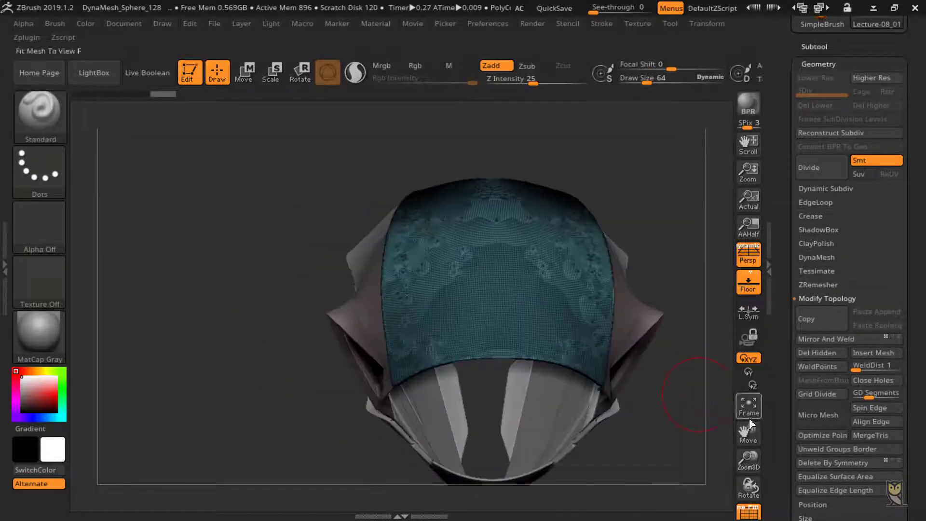
mouse_move(713, 437)
left_mouse_down()
mouse_move(662, 333)
mouse_move(660, 368)
mouse_move(619, 320)
left_mouse_up()
key("ctrl+shift")
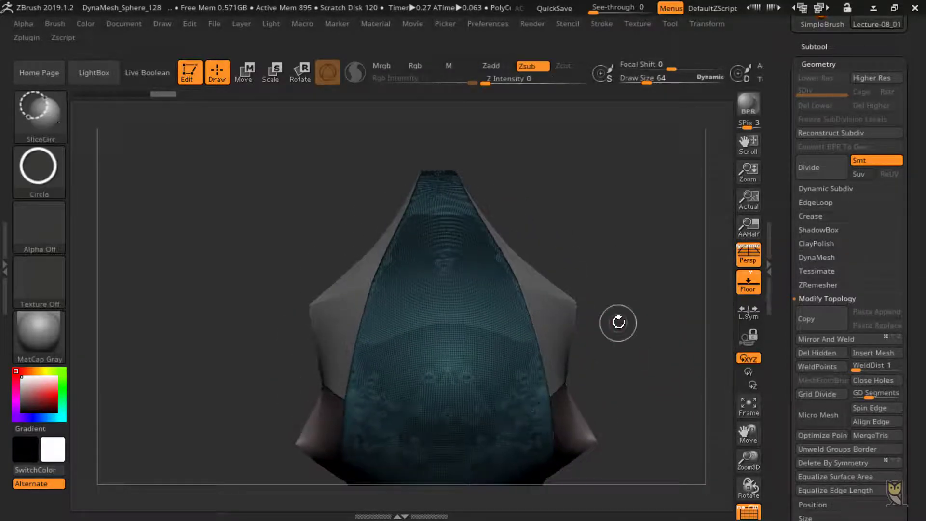
left_click(31, 124, "ctrl+shift")
left_click(223, 128, "ctrl+shift")
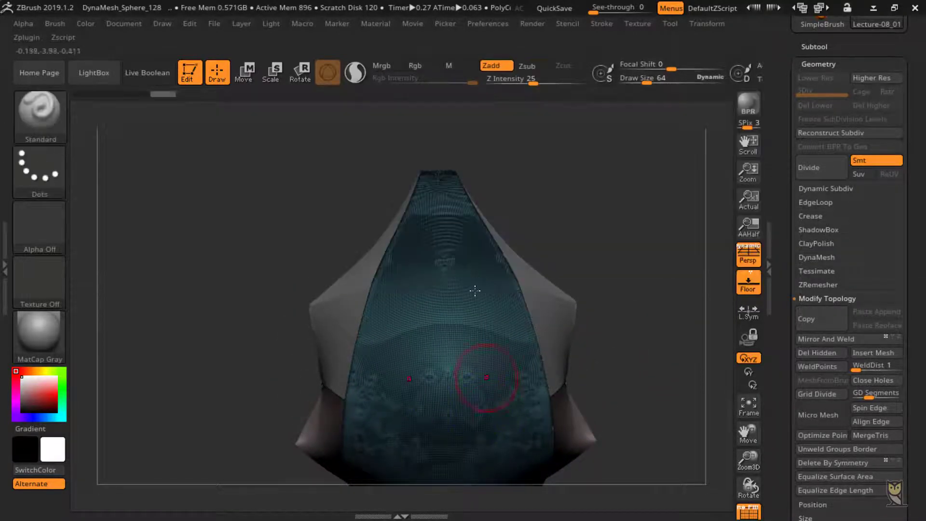
left_click_drag(362, 234, 623, 231, "ctrl+shift")
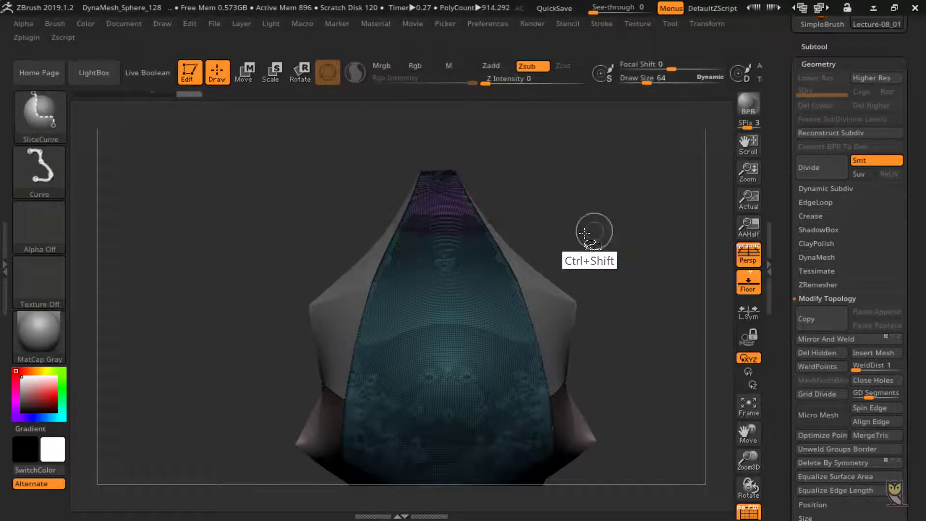
Keep the crown panel's main section, cut a symmetrical angular notch into its front end with SliceCurve and delete the offcut.
left_click(487, 281, "ctrl+shift")
left_click_drag(702, 374, 682, 361)
mouse_move(657, 297)
left_mouse_down()
mouse_move(635, 343)
mouse_move(666, 164)
mouse_move(703, 262)
mouse_move(697, 362)
mouse_move(618, 294)
left_mouse_up()
mouse_move(595, 193)
left_mouse_down("ctrl+shift")
mouse_move(532, 216)
mouse_move(533, 263)
mouse_move(582, 283)
left_mouse_up("ctrl+shift")
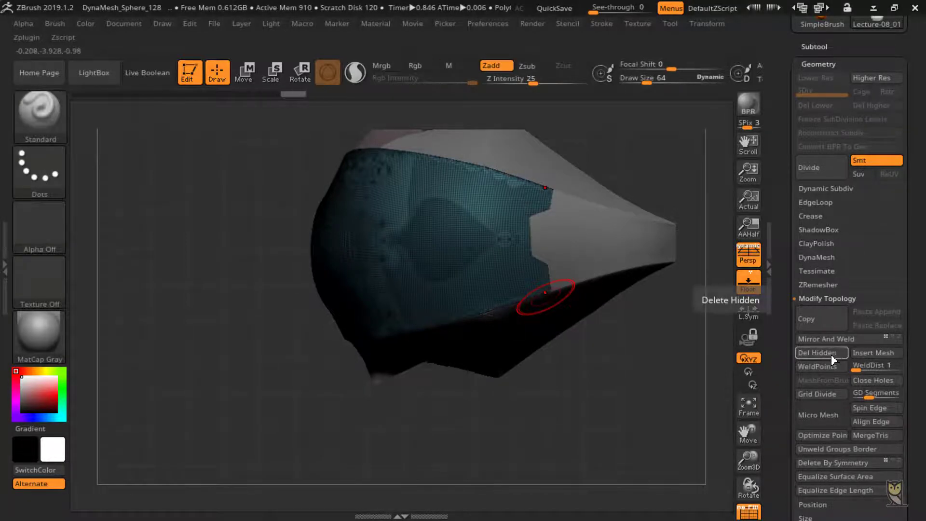
Cut an angular section out of one rear side of the crown panel, delete it and mirror-weld the cutout across.
left_click_drag(686, 388, 689, 374)
left_click_drag(705, 438, 631, 346, "shift")
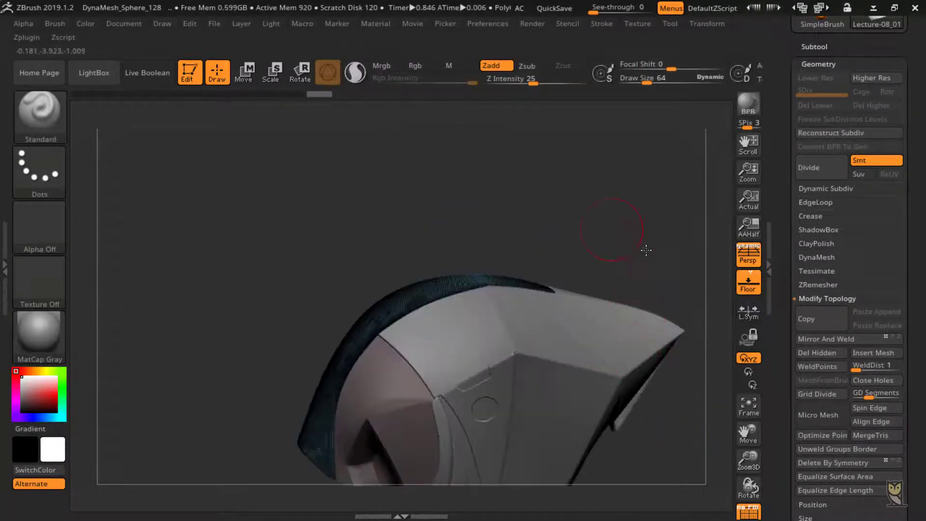
mouse_move(645, 250)
left_mouse_down()
mouse_move(662, 245)
mouse_move(653, 228)
mouse_move(602, 246)
mouse_move(536, 325)
mouse_move(537, 391)
mouse_move(600, 489)
mouse_move(632, 454)
left_mouse_up()
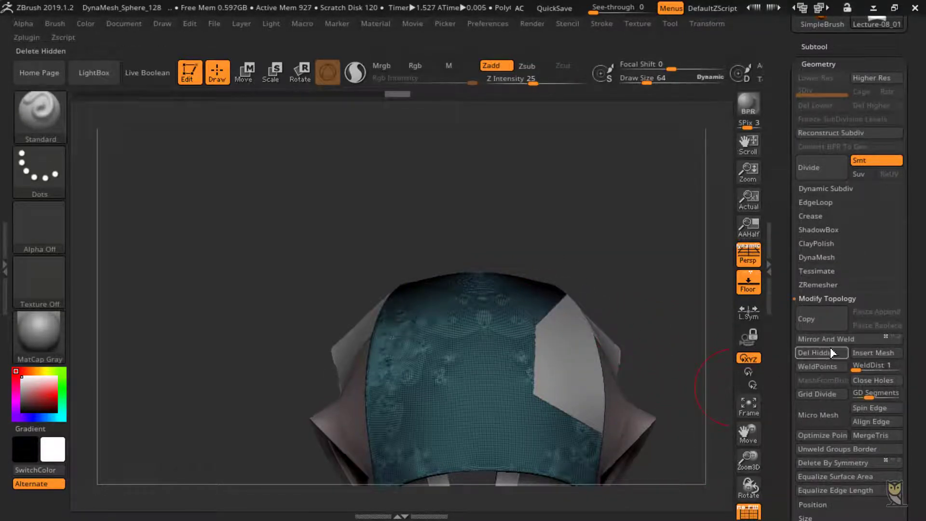
mouse_move(726, 365)
left_mouse_down()
mouse_move(589, 368)
mouse_move(721, 367)
mouse_move(681, 280)
mouse_move(579, 290)
mouse_move(519, 325)
left_mouse_up()
Slice two angled lines parallel to the side cutout, remove the narrow gap between the panel sections and mirror-weld the result.
key("ctrl+shift")
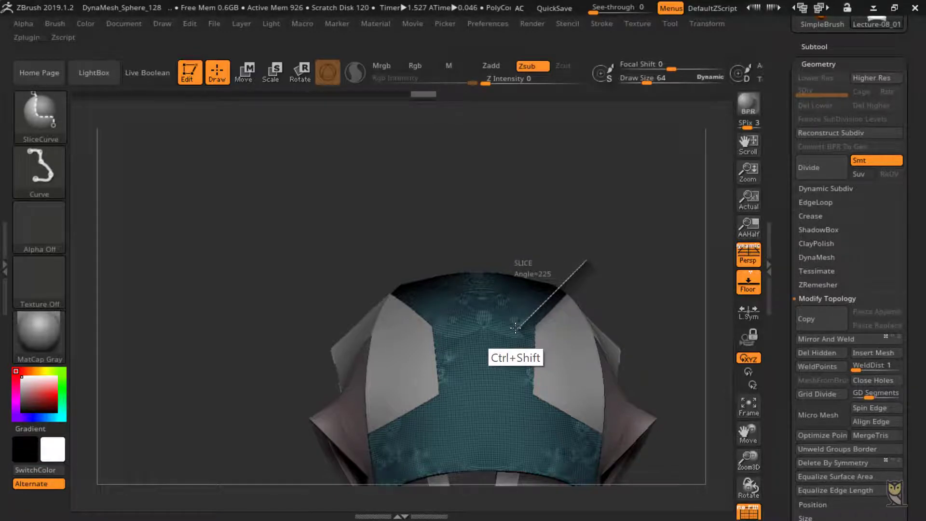
mouse_move(517, 339)
left_mouse_down("ctrl+shift")
mouse_move(514, 425)
mouse_move(618, 482)
left_mouse_up("ctrl+shift")
mouse_move(571, 268)
left_mouse_down("ctrl+shift")
mouse_move(513, 323)
mouse_move(506, 433)
mouse_move(626, 495)
left_mouse_up("ctrl+shift")
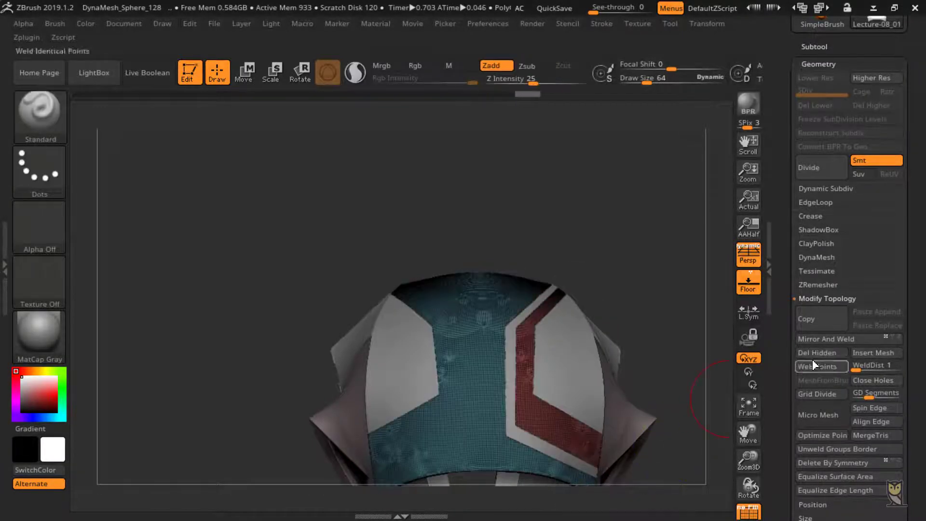
left_click(827, 339)
ZRemesh the divided crown panels with a Target Polygons Count of about 11.366.
mouse_move(707, 387)
left_mouse_down()
mouse_move(583, 390)
mouse_move(664, 346)
left_mouse_up()
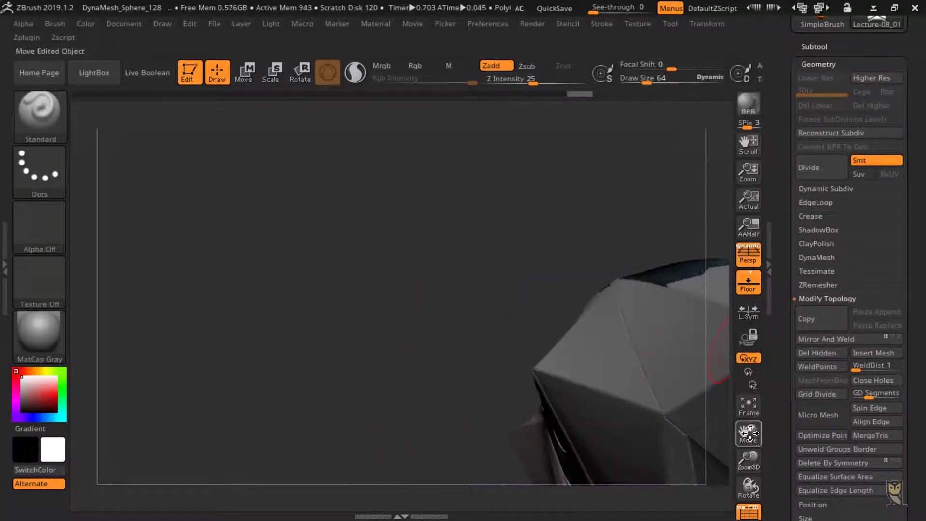
left_click_drag(750, 433, 521, 408)
left_click_drag(678, 295, 653, 177)
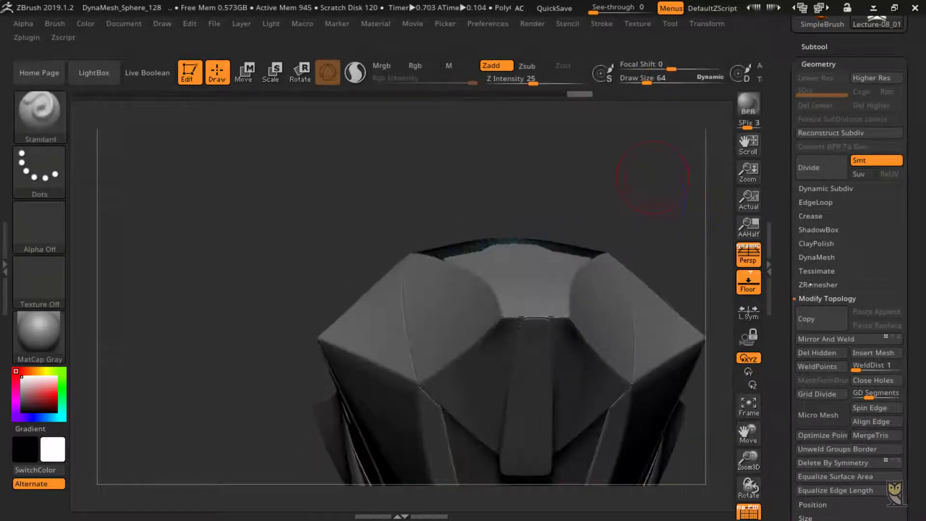
left_click_drag(692, 257, 793, 273)
left_click_drag(670, 291, 798, 292)
left_click(822, 284)
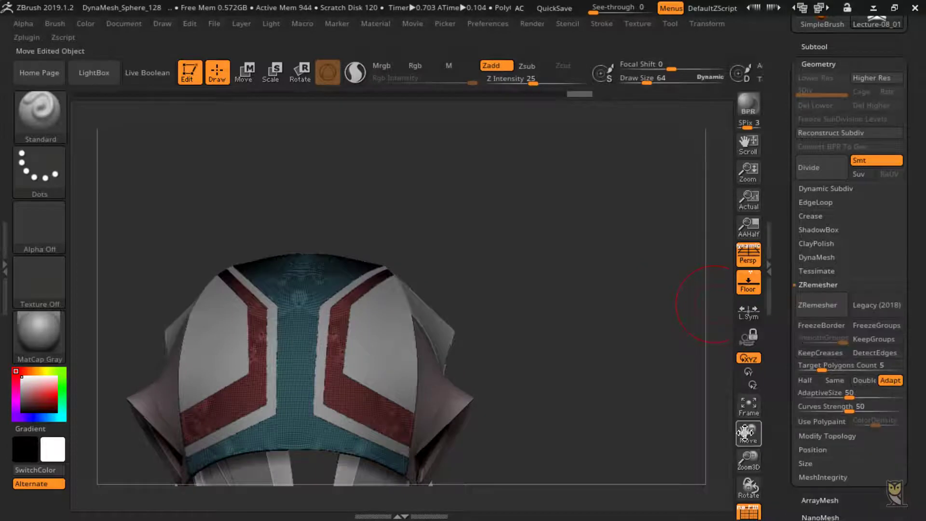
left_click_drag(746, 433, 798, 374)
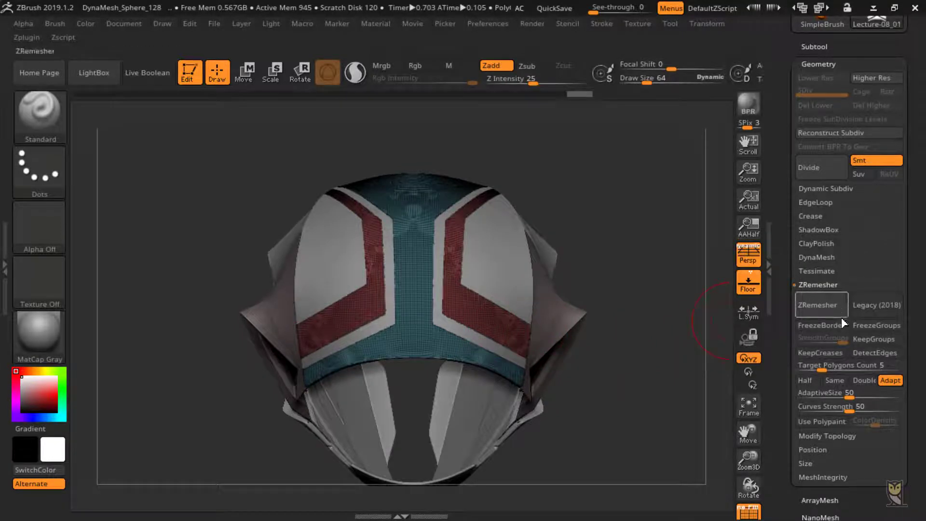
left_click_drag(826, 363, 833, 355)
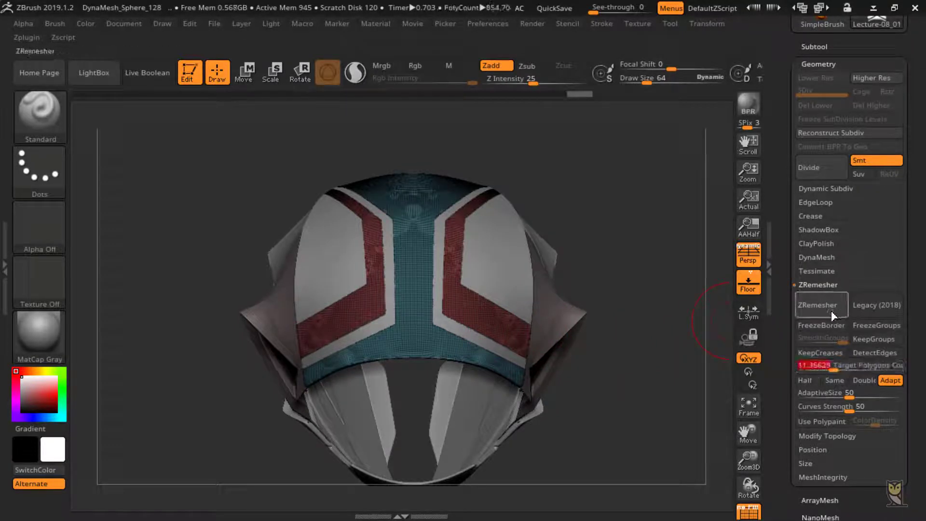
left_click(832, 309)
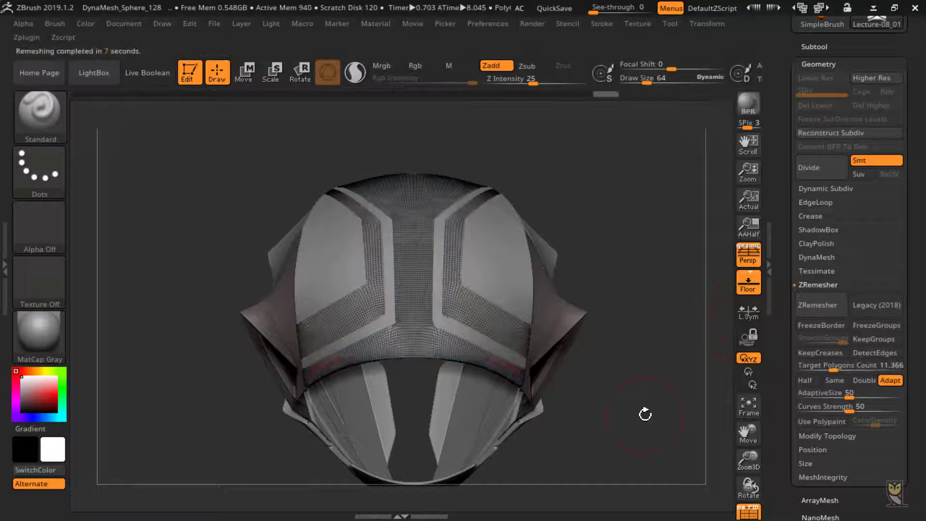
Thicken the crown panels with Panel Loops at Elevation 2 and turn off the polyframe.
left_click_drag(646, 416, 710, 319)
left_click(821, 202)
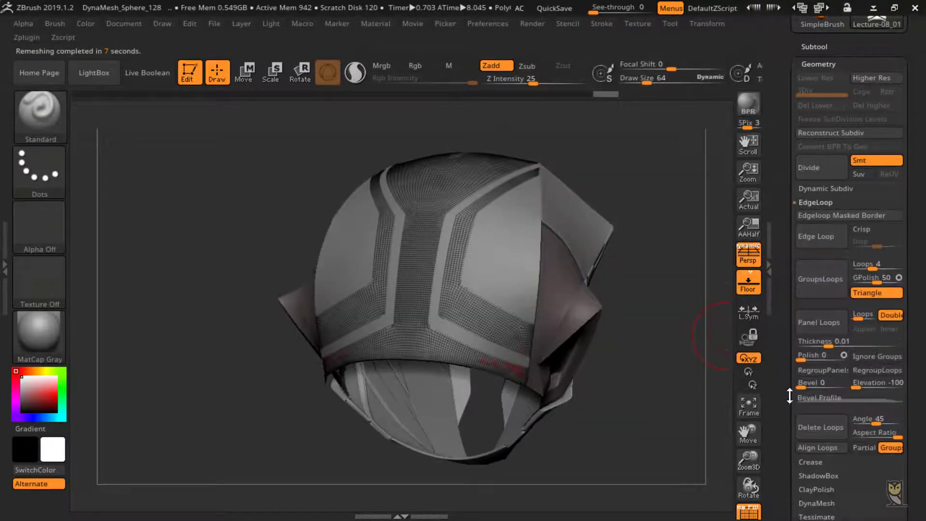
left_click_drag(789, 396, 789, 353)
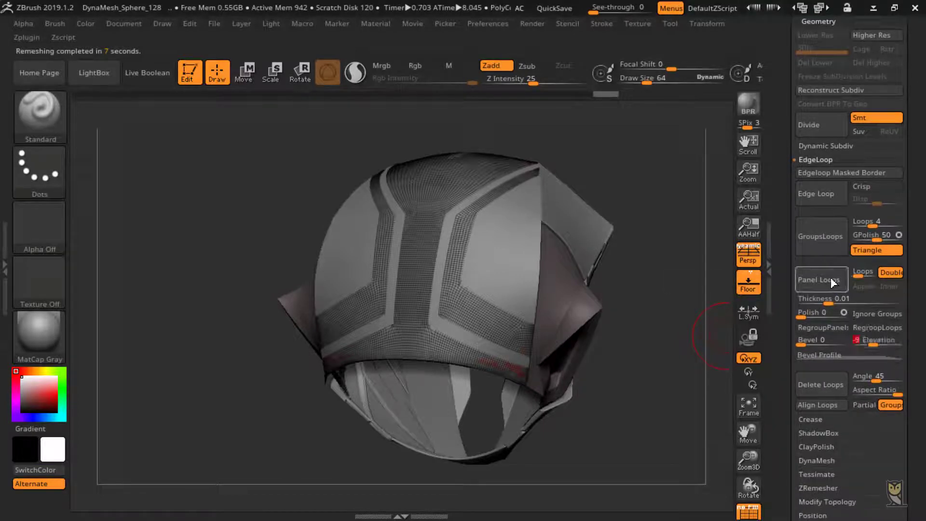
left_click_drag(871, 342, 878, 329)
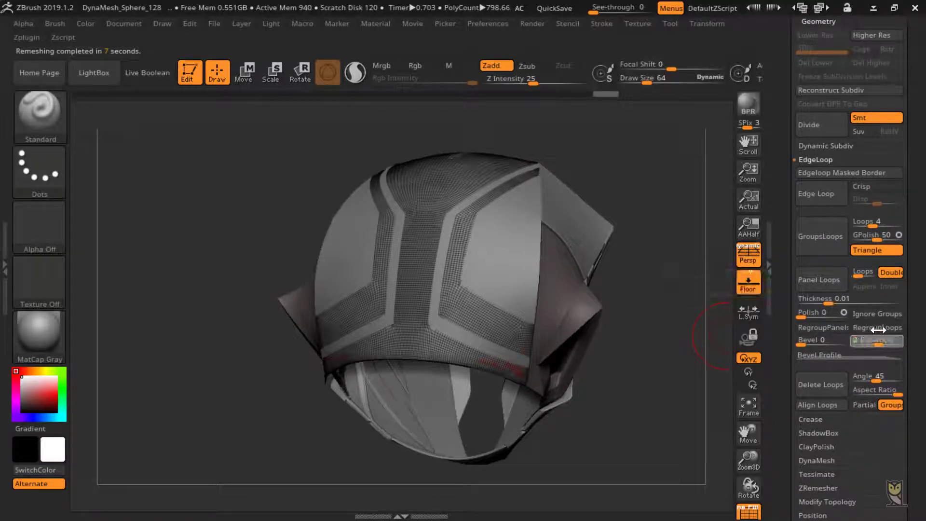
left_click(819, 280)
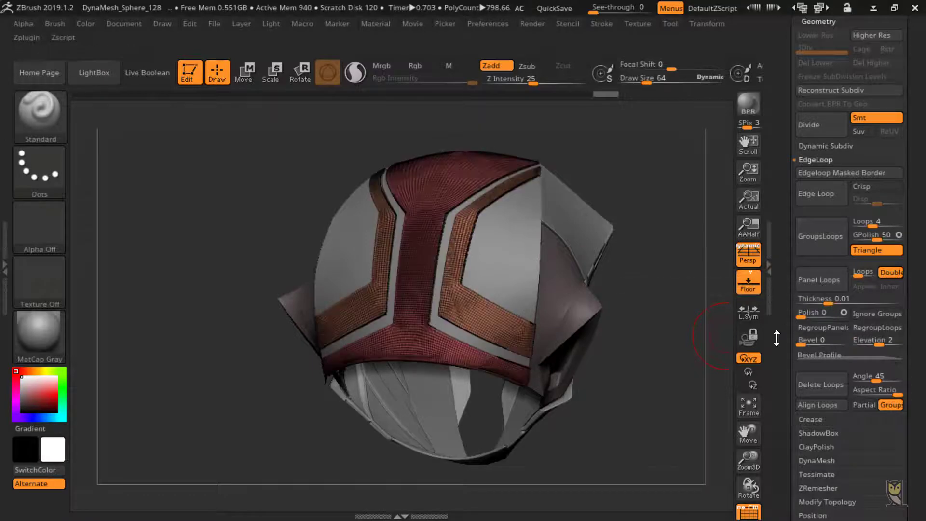
left_click(748, 514)
mouse_move(665, 458)
left_mouse_down()
mouse_move(637, 502)
mouse_move(672, 469)
left_mouse_up()
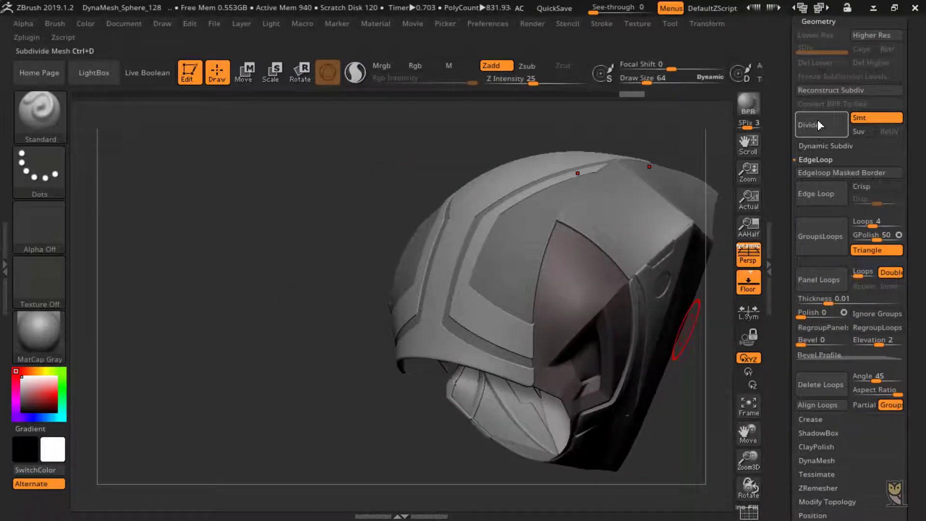
Inspect the thickened crown panels and the whole helmet from the front, side and rear.
left_click_drag(794, 124, 786, 211)
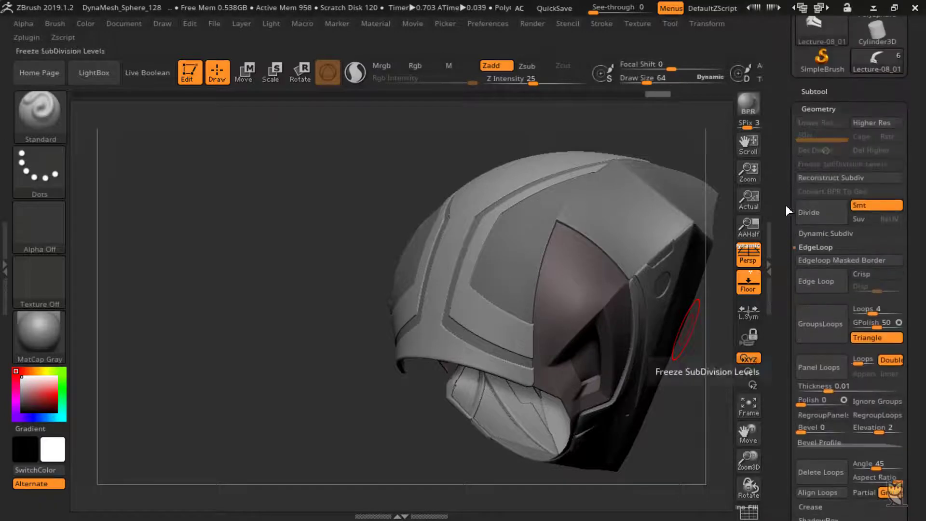
mouse_move(679, 372)
left_mouse_down()
mouse_move(629, 373)
mouse_move(666, 376)
left_mouse_up()
left_click(749, 407)
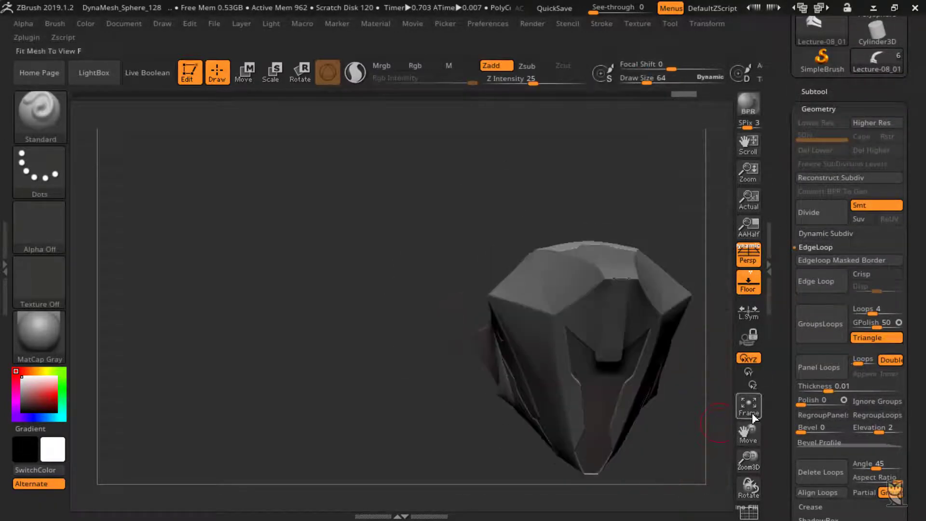
left_click_drag(751, 433, 672, 396)
left_click_drag(749, 458, 700, 418)
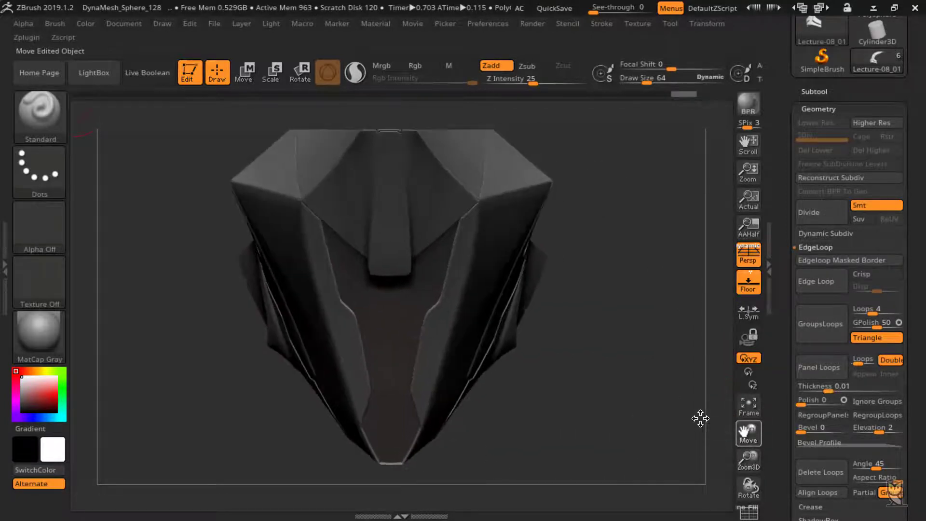
left_click_drag(723, 357, 777, 360)
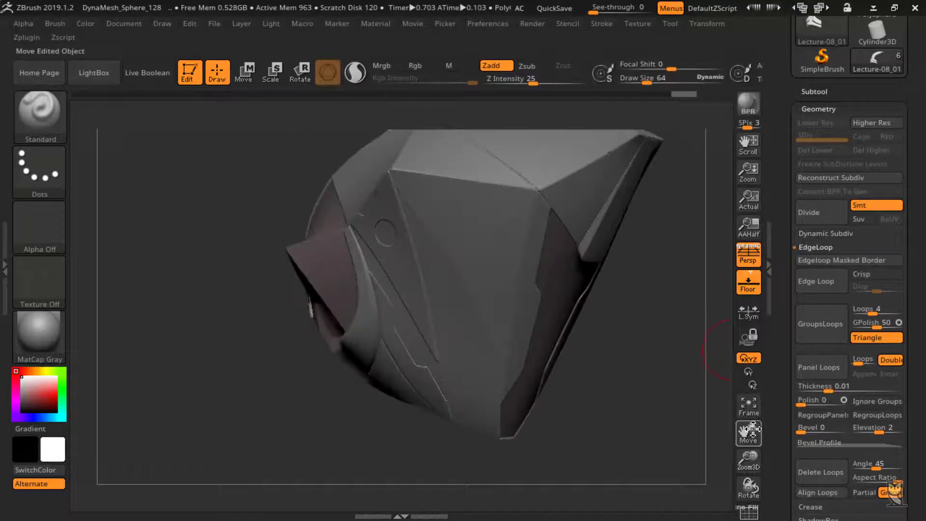
left_click_drag(748, 431, 772, 433)
left_click_drag(695, 413, 624, 348)
left_click_drag(689, 382, 730, 375)
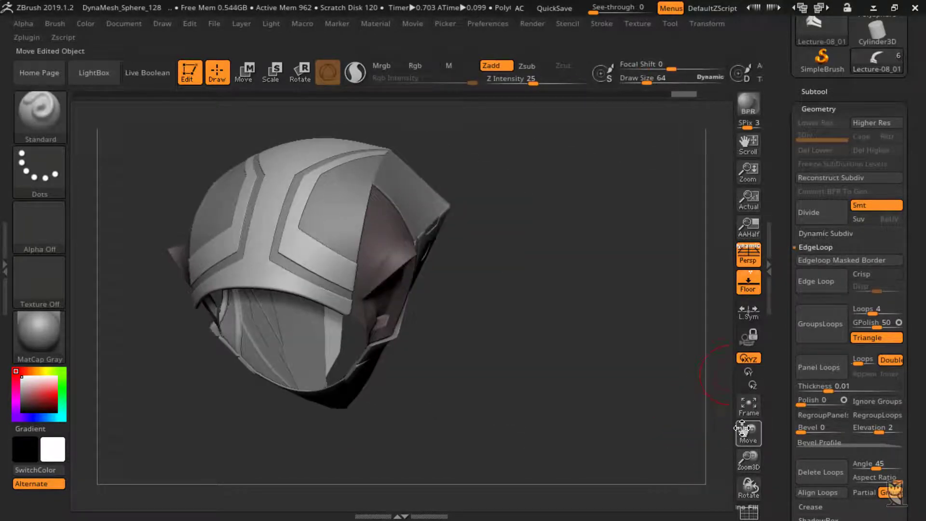
left_click_drag(746, 430, 774, 451)
left_click_drag(707, 389, 486, 337)
Select the Lecture-05 helmet shell subtool and duplicate it, with the polyframe shown.
left_click(475, 344, "alt")
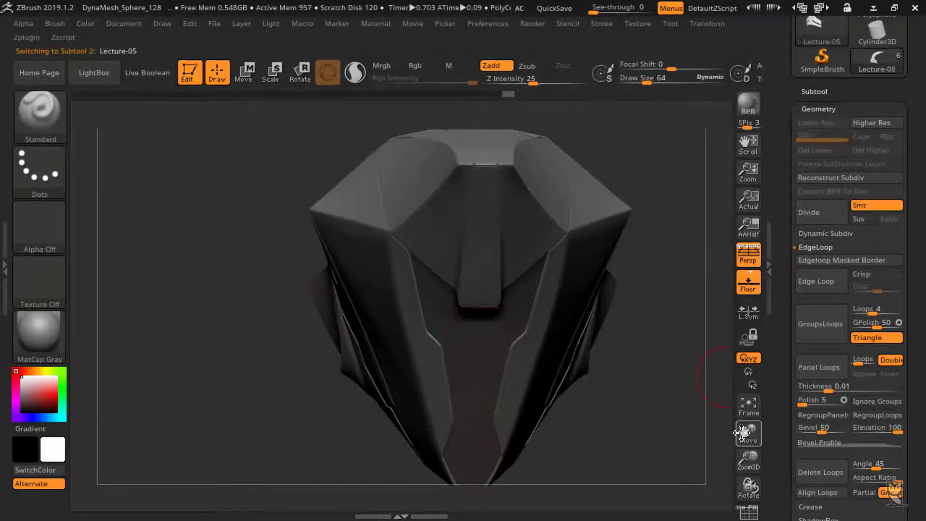
left_click_drag(731, 416, 715, 359)
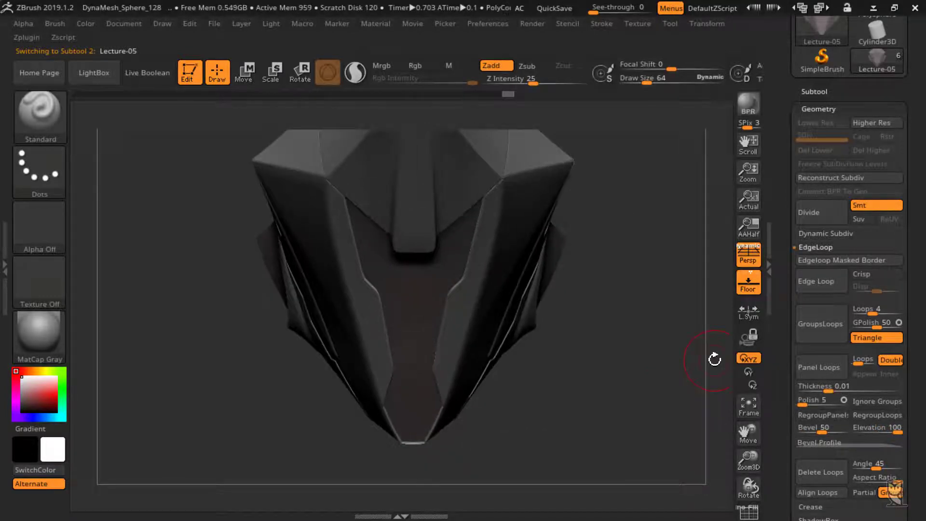
left_click(815, 91)
left_click_drag(785, 256, 782, 194)
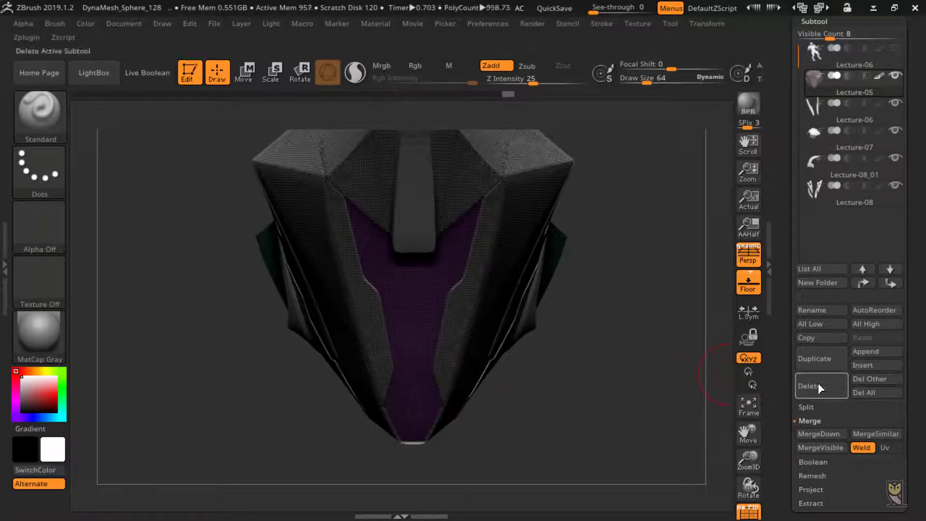
left_click(804, 362)
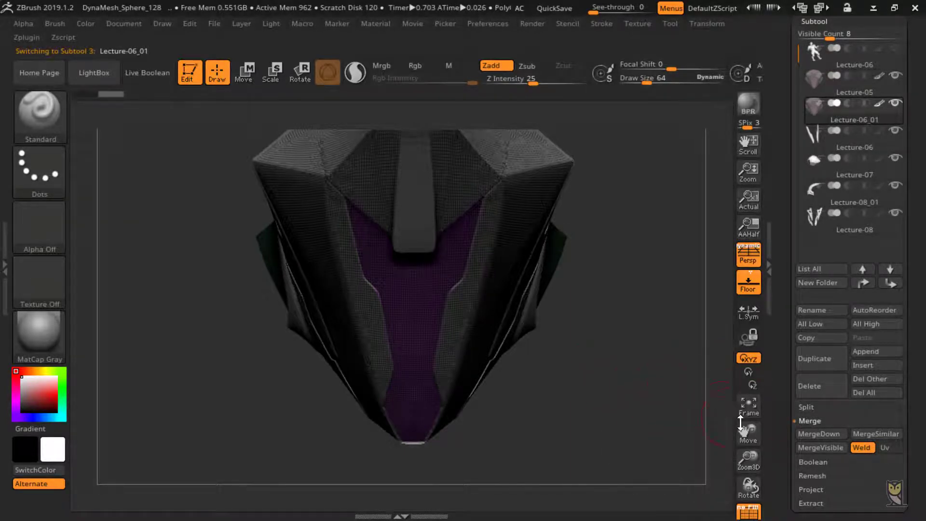
left_click(748, 516)
left_click_drag(683, 409, 666, 399)
left_click(748, 515)
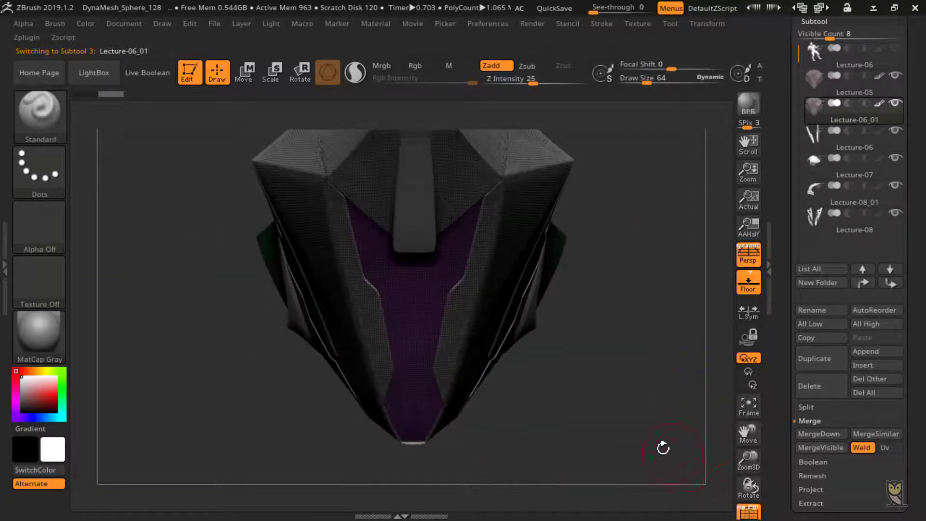
Slice lengthwise along the duplicate's side face near the visor with SliceCurve, check the separated strip and show the whole mesh.
mouse_move(662, 444)
left_mouse_down()
mouse_move(705, 440)
mouse_move(563, 252)
left_mouse_up()
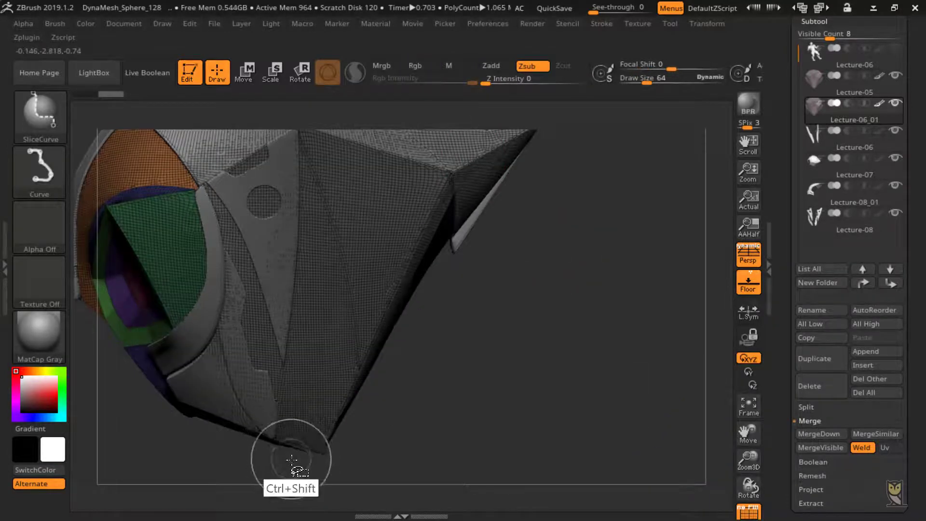
mouse_move(291, 458)
left_mouse_down("ctrl+shift")
mouse_move(352, 322)
mouse_move(427, 104)
left_mouse_up("ctrl+shift")
key("shift+f")
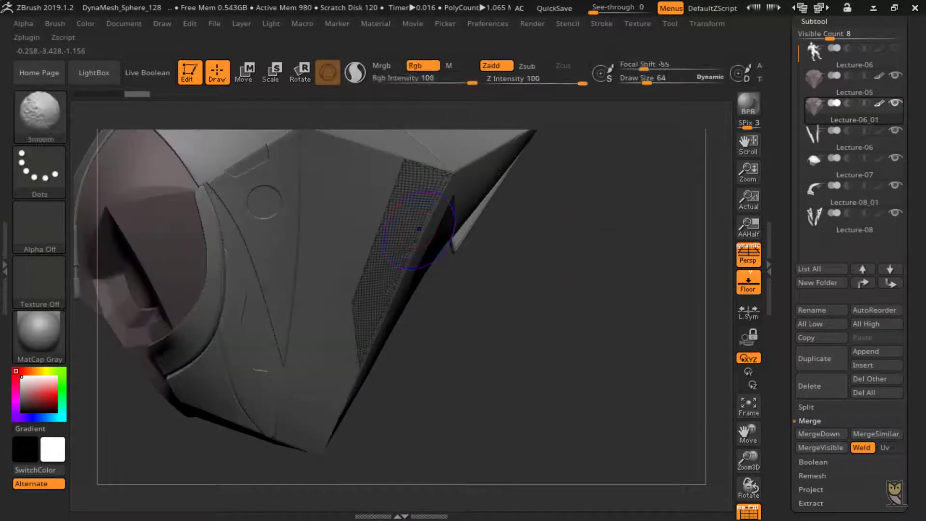
left_click_drag(682, 420, 636, 425)
left_click(620, 404, "ctrl+shift")
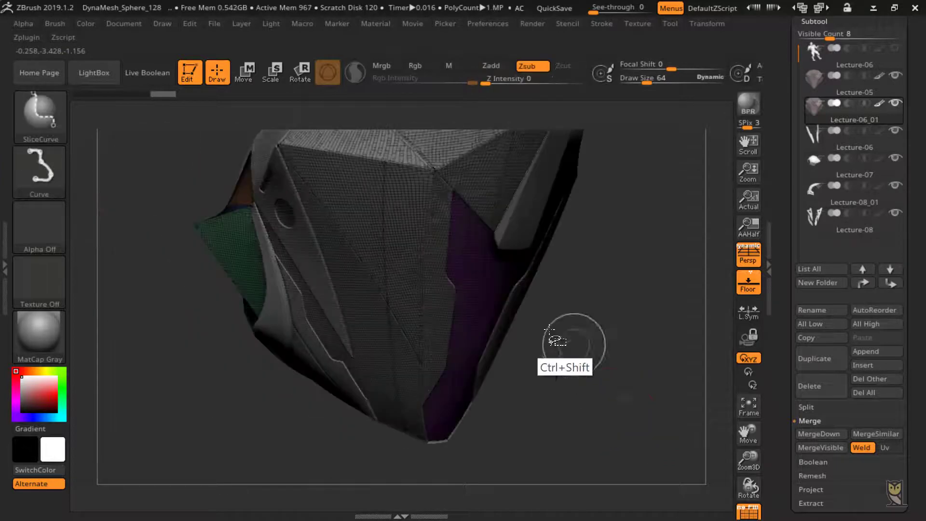
Isolate the purple visor area with the narrow strips beside it and delete the hidden geometry.
left_click(478, 297, "ctrl+shift")
left_click_drag(778, 509, 783, 418)
left_click(819, 414)
left_click_drag(786, 486, 791, 439)
left_click(812, 406)
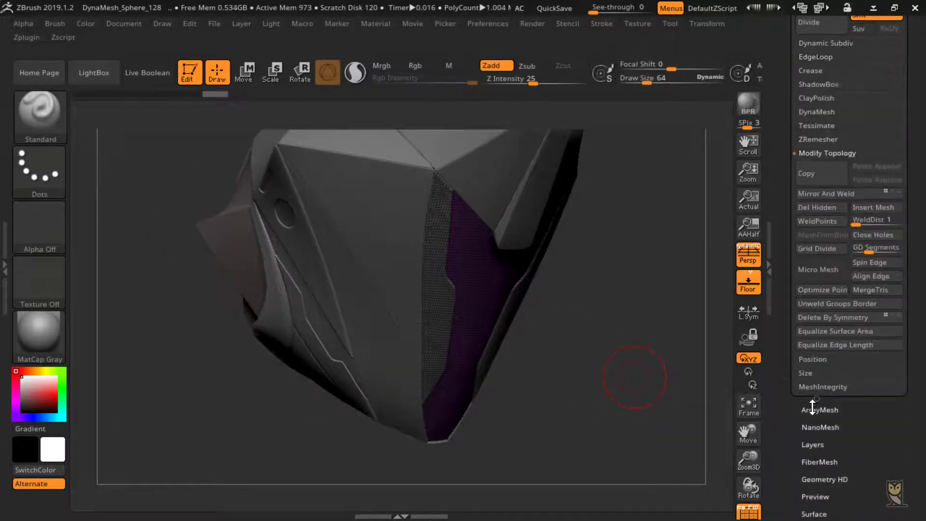
left_click(830, 342)
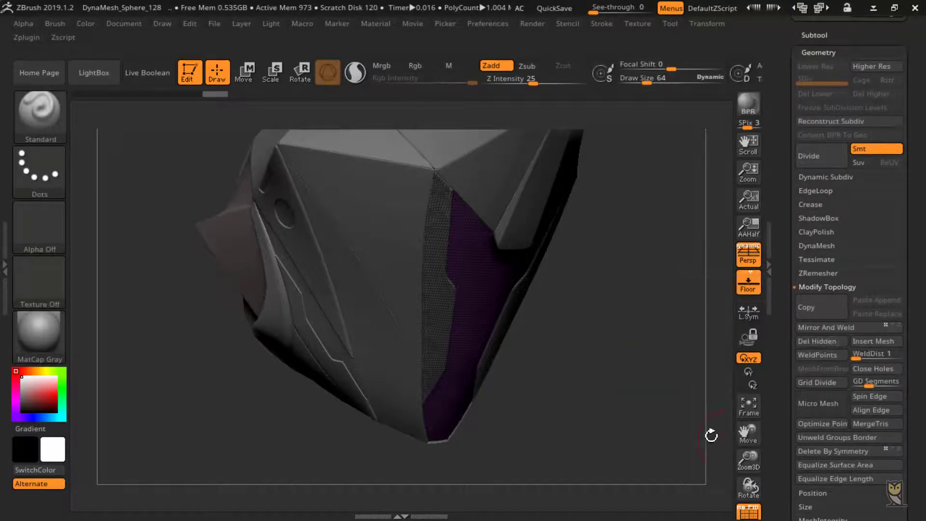
Slice one side of the visor diagonally in front view, keep only the tapered centre, delete the rest and mirror-weld it.
left_click_drag(666, 423, 691, 412, "shift")
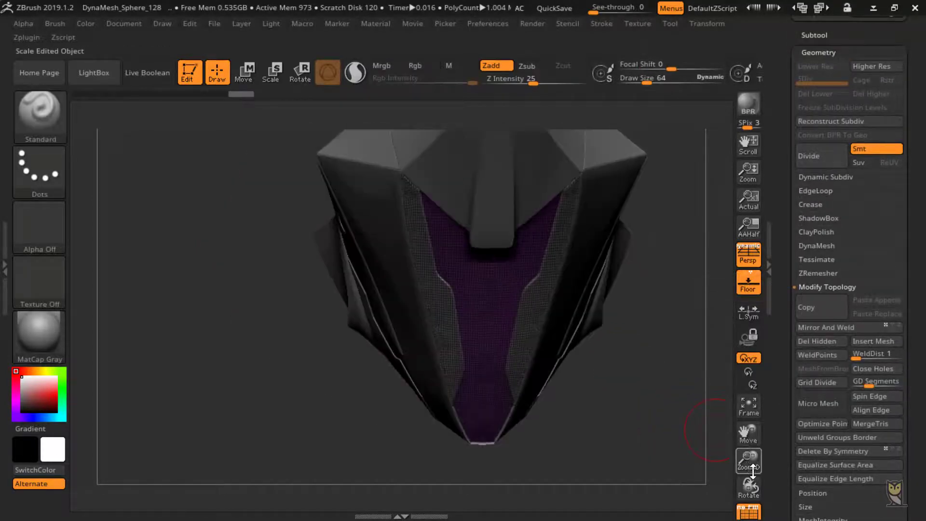
mouse_move(753, 471)
left_mouse_down()
mouse_move(709, 433)
mouse_move(711, 441)
left_mouse_up()
mouse_move(290, 131)
left_mouse_down("ctrl+shift")
mouse_move(354, 263)
mouse_move(405, 492)
left_mouse_up("ctrl+shift")
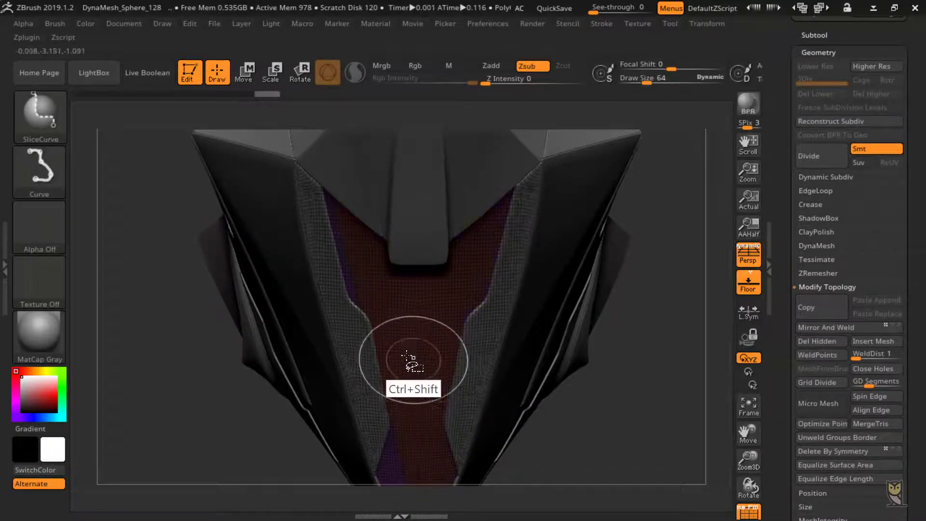
left_click(413, 362, "ctrl+shift")
left_click_drag(748, 461, 729, 440)
left_click_drag(748, 434, 782, 270)
left_click(832, 341)
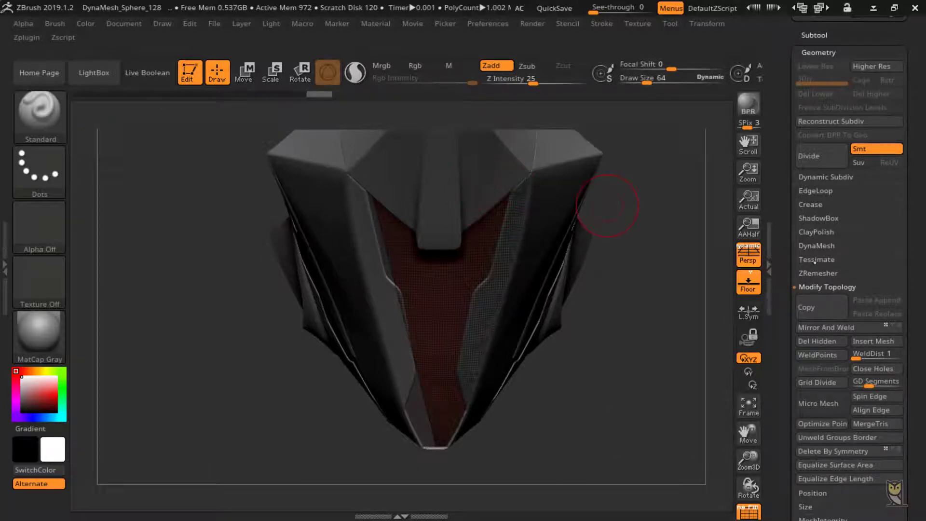
left_click(833, 327)
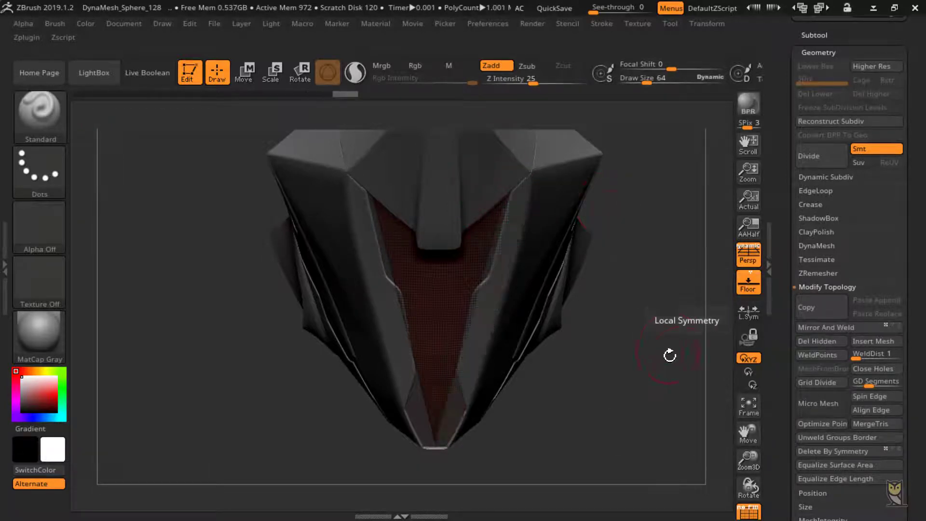
Slice one side of the visor lengthwise into an outer strip and a shorter inner strip with SliceCurve, and delete the central remainder.
mouse_move(670, 356)
left_mouse_down()
mouse_move(685, 353)
mouse_move(647, 290)
left_mouse_up()
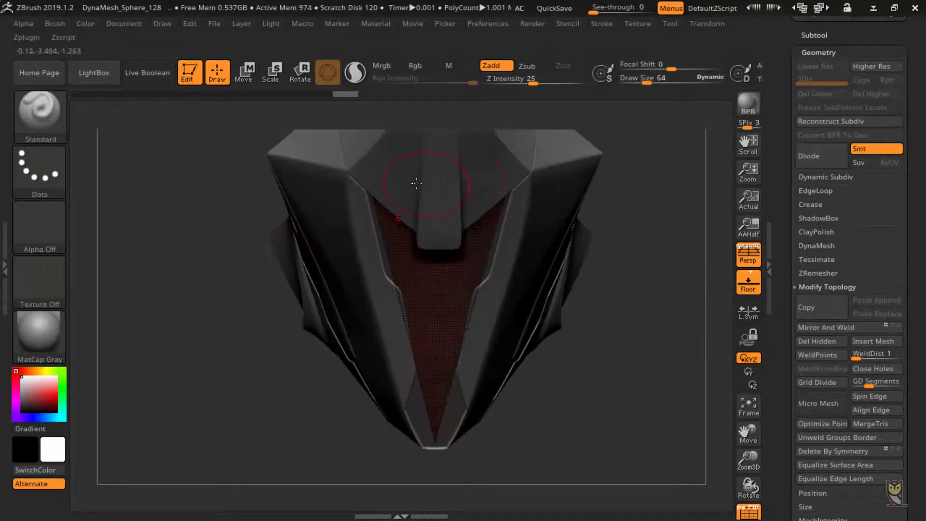
mouse_move(401, 173)
left_mouse_down("ctrl+shift")
mouse_move(424, 263)
mouse_move(430, 356)
mouse_move(379, 473)
left_mouse_up("ctrl+shift")
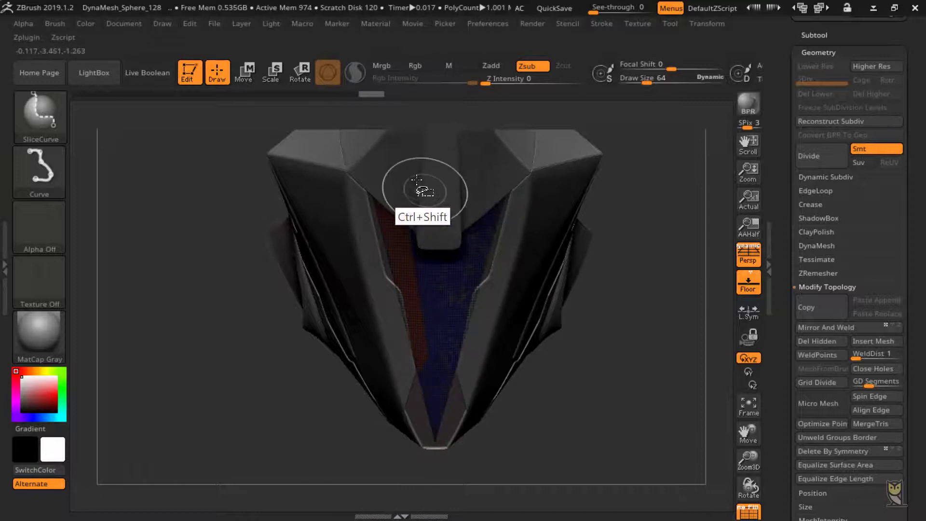
mouse_move(421, 174)
left_mouse_down("ctrl+shift")
mouse_move(434, 369)
mouse_move(424, 442)
mouse_move(394, 507)
left_mouse_up("ctrl+shift")
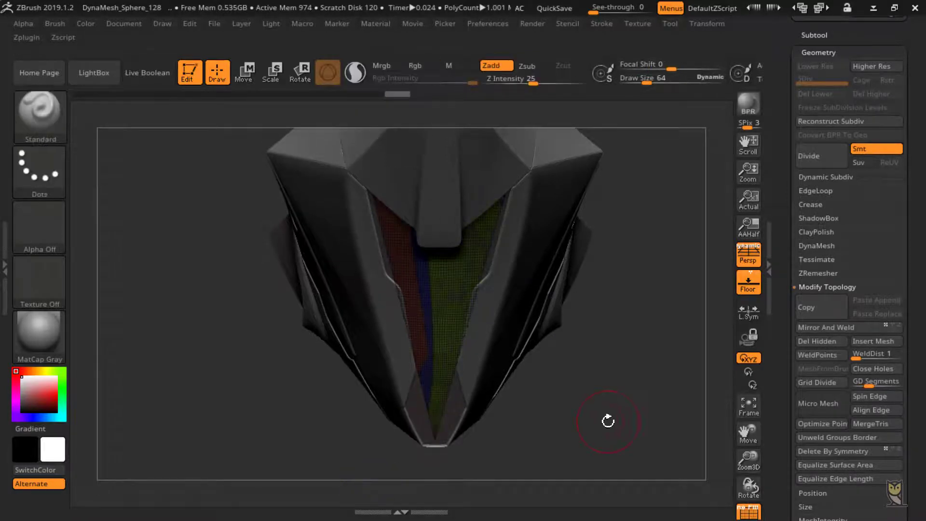
mouse_move(415, 182)
left_mouse_down("ctrl+shift")
mouse_move(431, 309)
mouse_move(416, 324)
left_mouse_up("ctrl+shift")
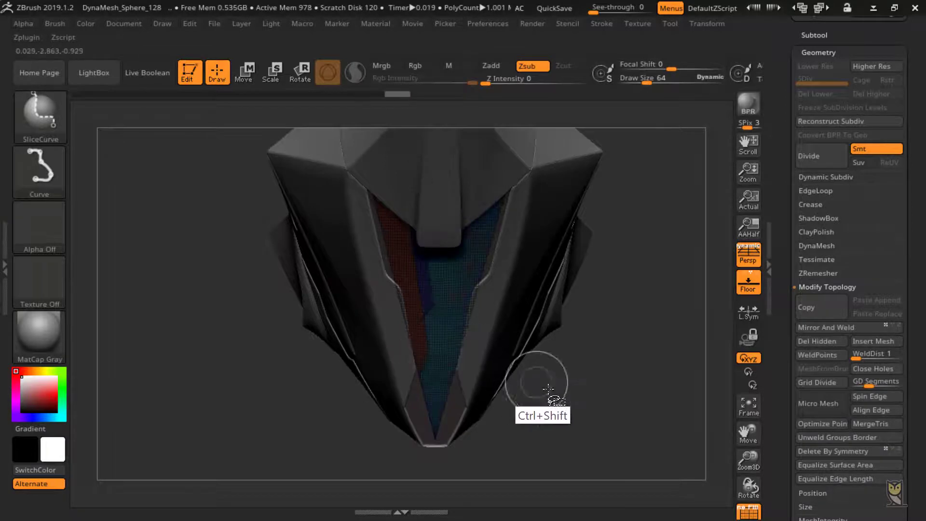
left_click(445, 332, "ctrl+shift")
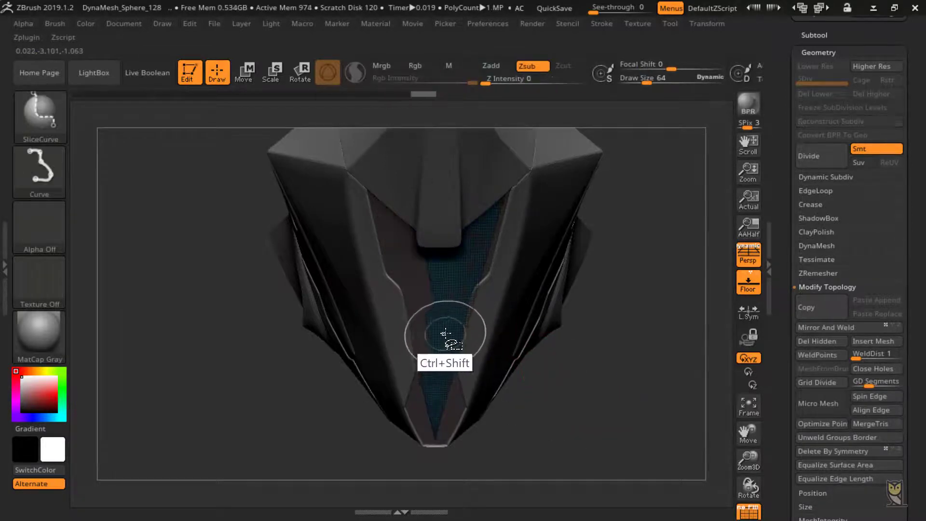
left_click(445, 333, "ctrl+shift")
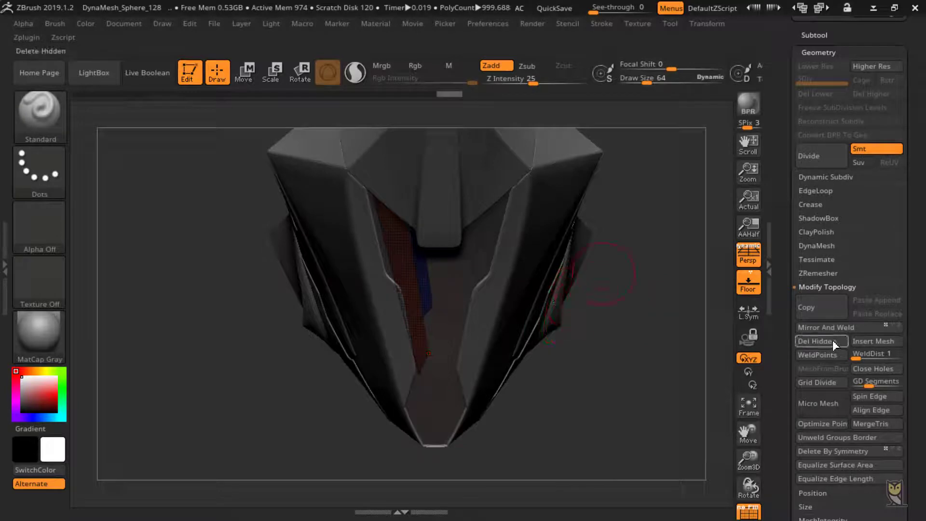
left_click(816, 341)
Slice a thin sliver between the outer and inner visor strips, delete it and mirror-weld the strips to the other side.
left_click_drag(395, 190, 431, 400, "ctrl+shift")
left_click(427, 354, "ctrl+shift")
left_click(427, 357, "ctrl+shift")
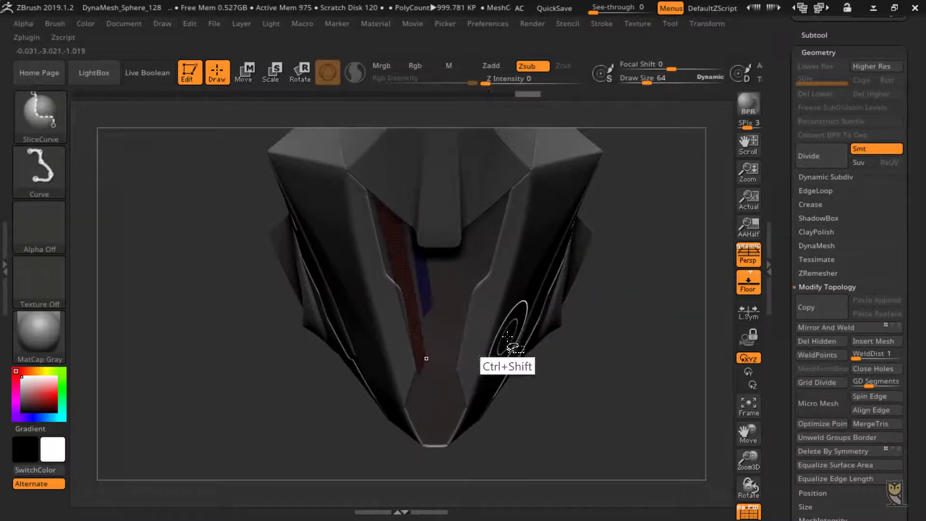
left_click(826, 340)
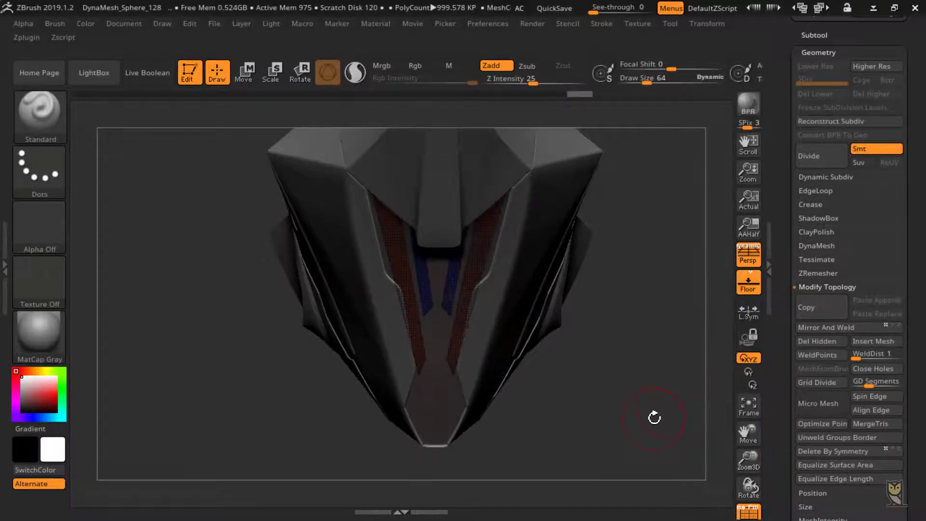
left_click_drag(654, 416, 682, 258)
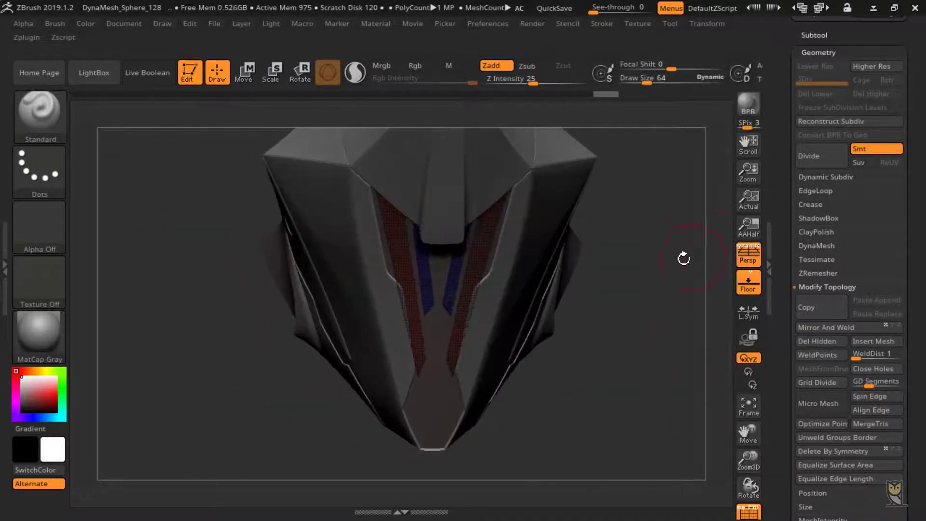
left_click_drag(744, 455, 753, 415)
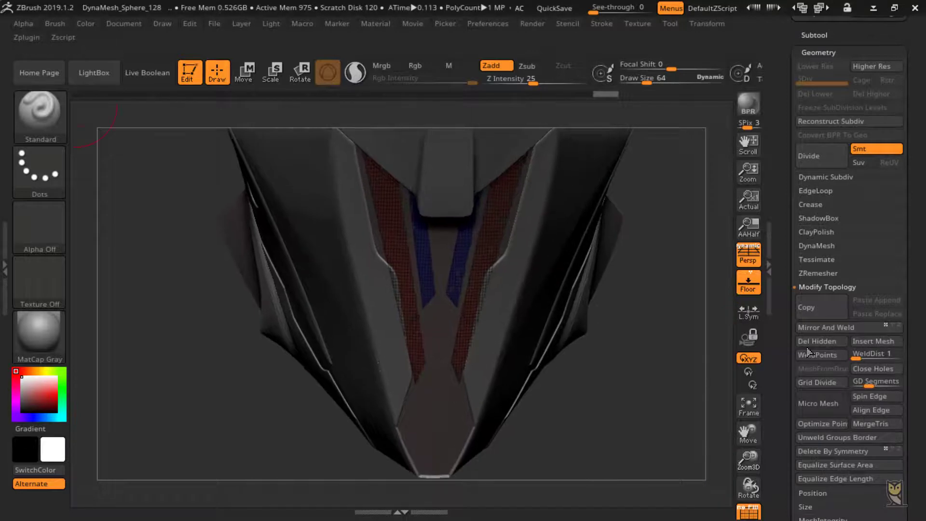
Remesh the mirrored visor strips with ZRemesher at a target polygon count of 5 and smooth their borders with Polish By Groups.
left_click(818, 274)
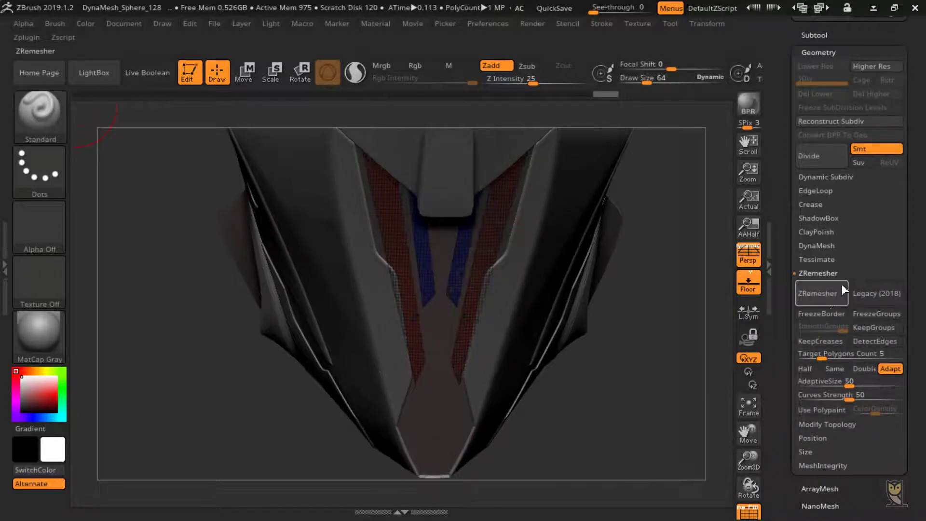
left_click(818, 301)
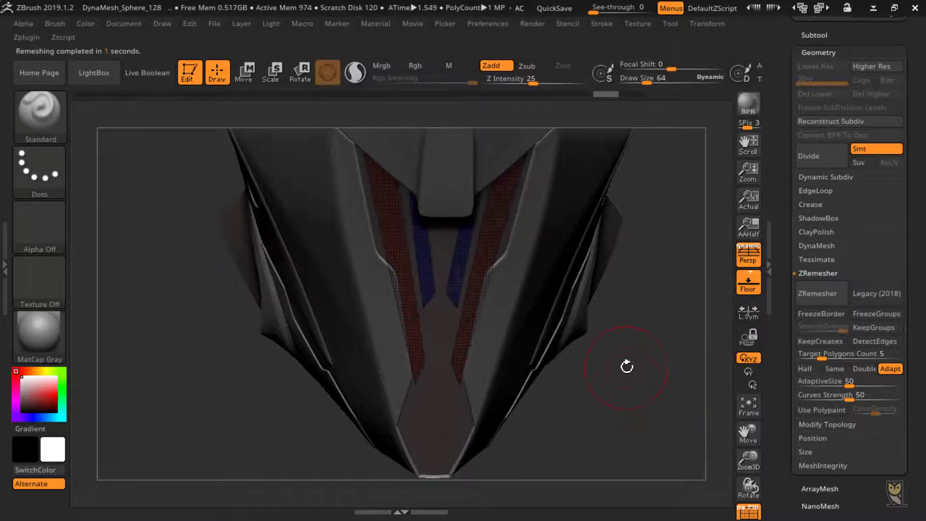
left_click_drag(785, 491, 801, 421)
left_click(828, 465)
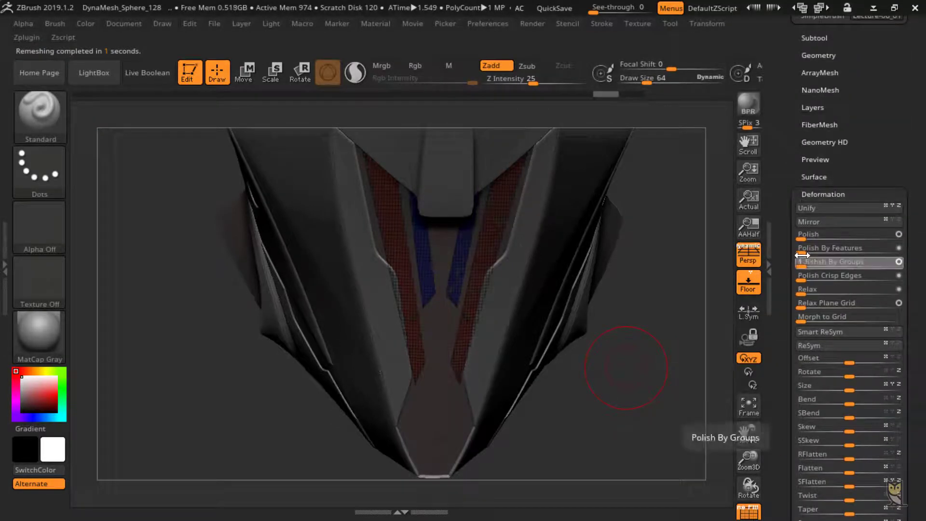
left_click_drag(800, 262, 804, 254)
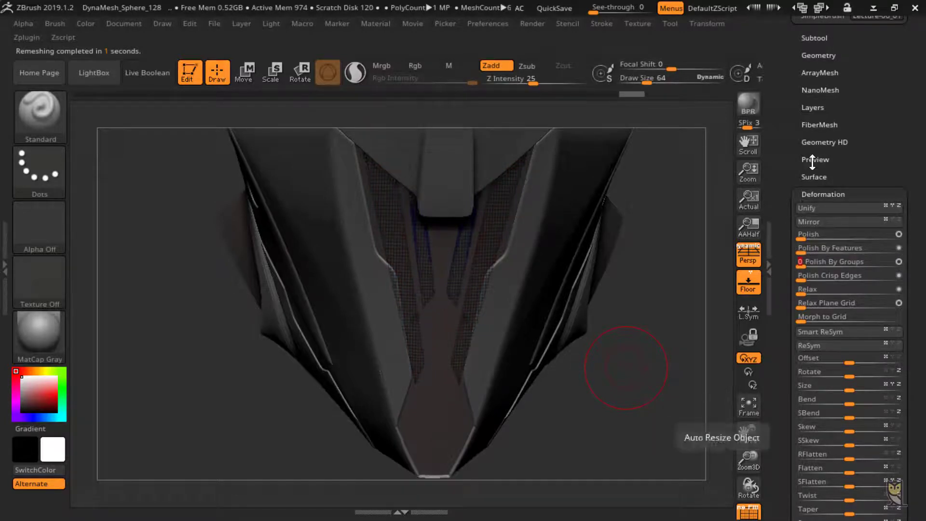
Apply Panel Loops to the visor strips with thickness 0.01, bevel 50 and elevation 100, and check them with the polyframe hidden.
left_click(835, 52)
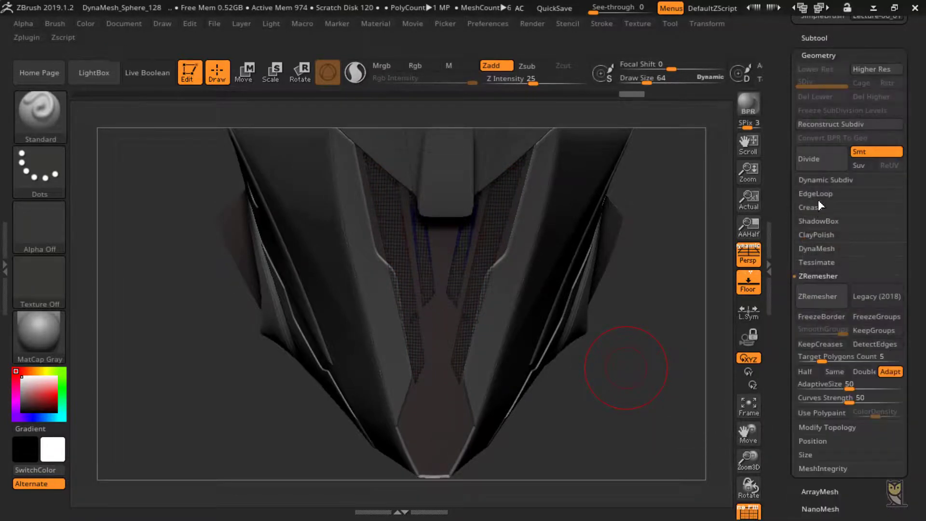
left_click(822, 194)
left_click(823, 314)
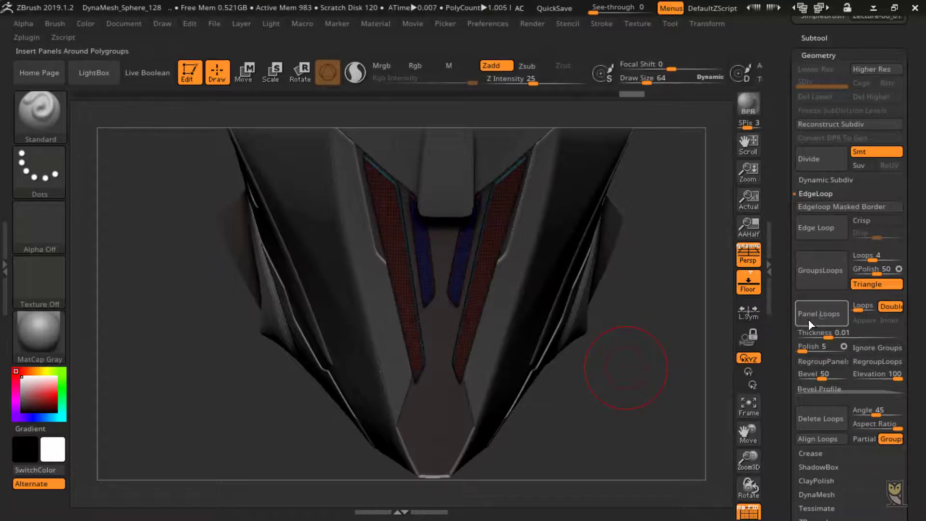
left_click(747, 516)
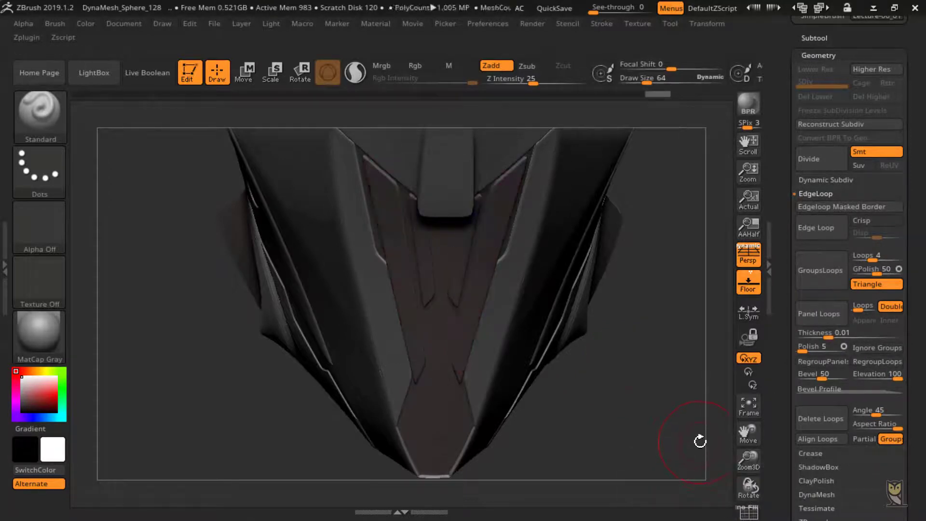
left_click_drag(700, 441, 692, 367)
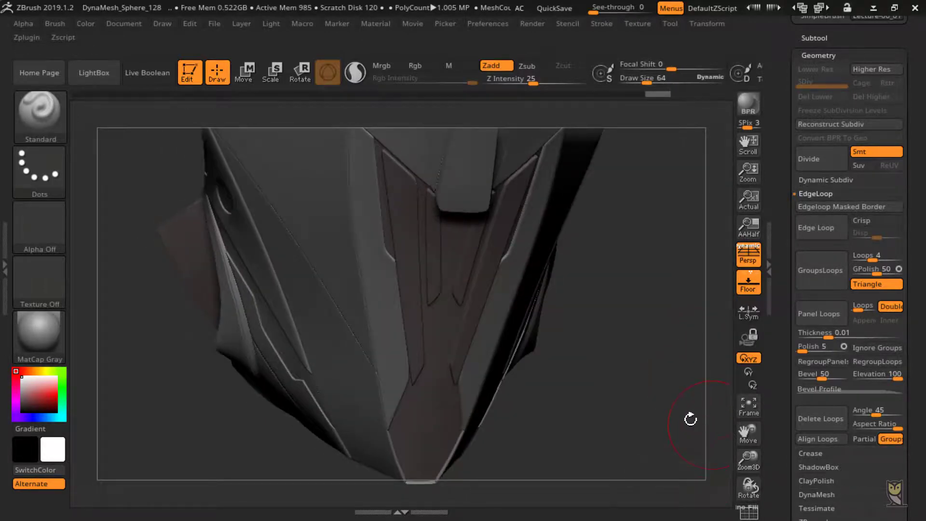
left_click_drag(692, 420, 690, 332)
Select the Lecture-05 helmet shell, isolate its purple visor area and split the hidden rest into a separate subtool.
left_click(821, 36)
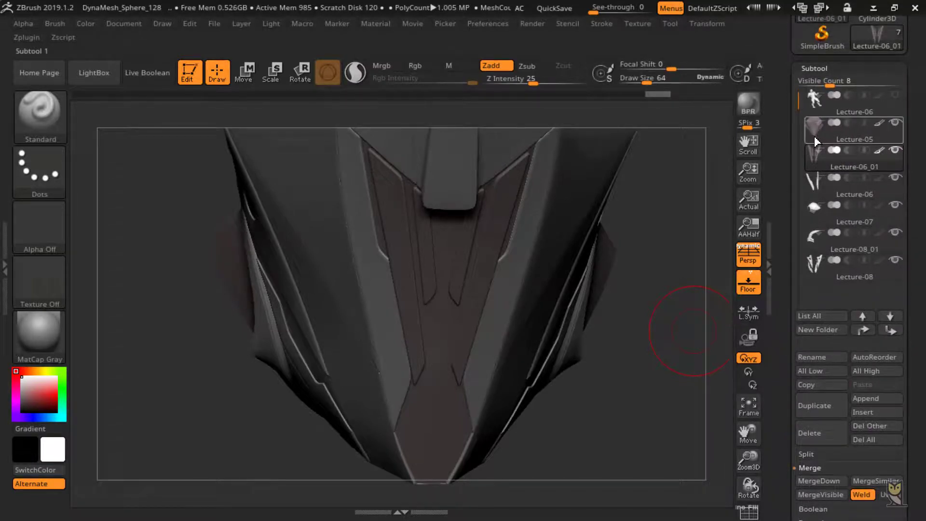
left_click(815, 136)
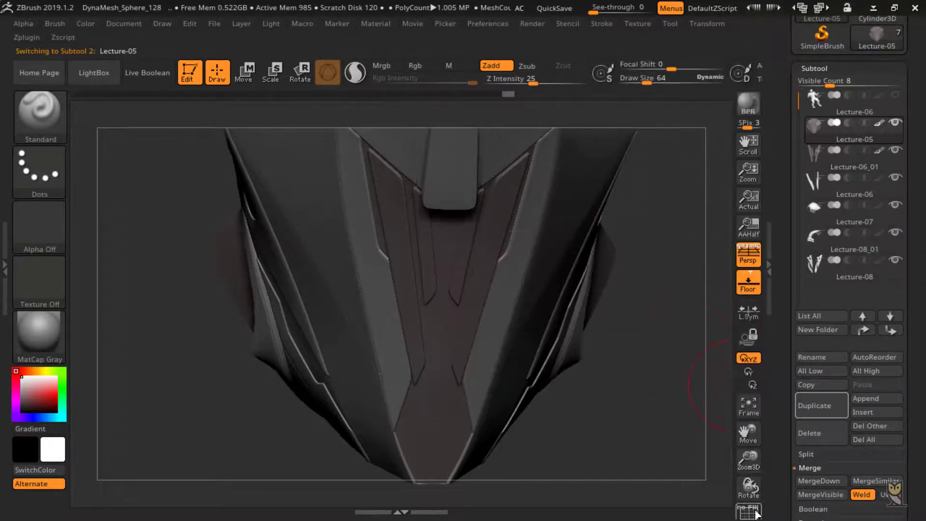
left_click_drag(753, 490, 609, 356)
left_click(413, 384, "ctrl+shift")
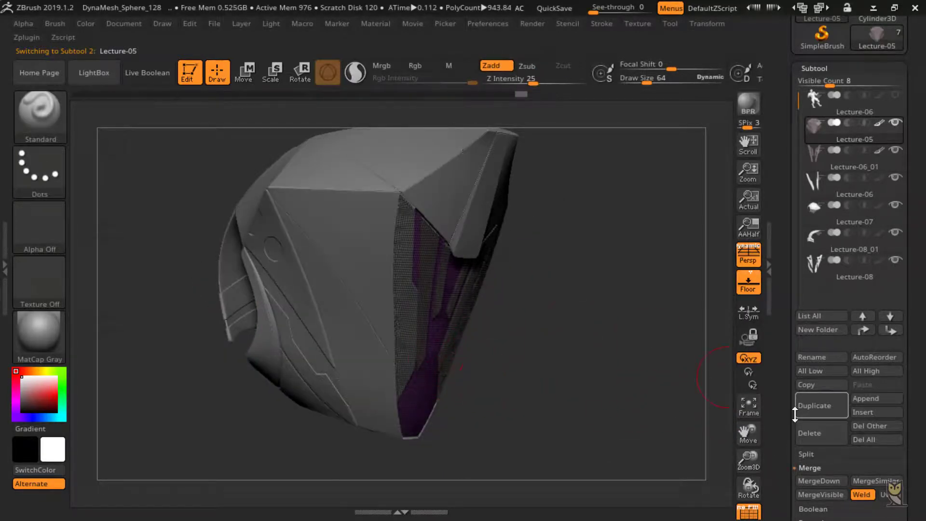
left_click(806, 455)
left_click(822, 468)
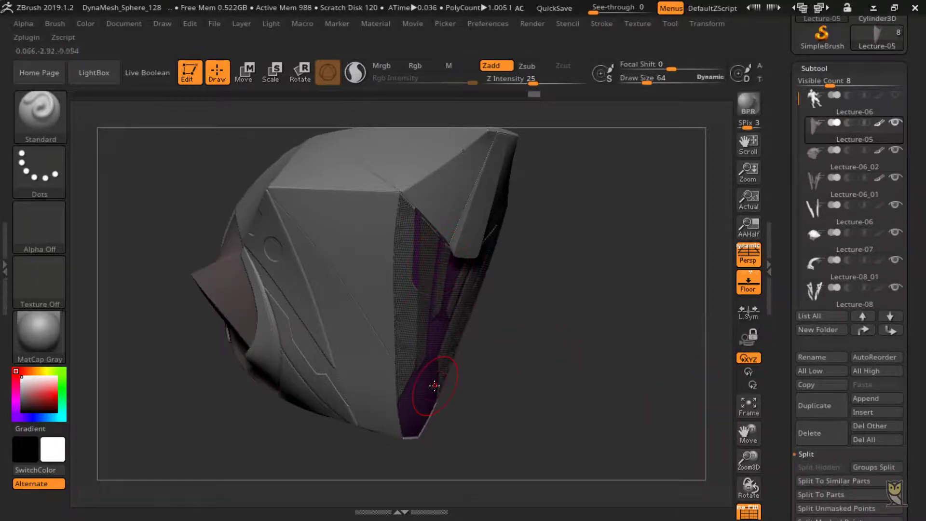
Thicken the separated visor inward with Panel Loops at polish 0, bevel 0 and elevation -100, and check it without the polyframe.
left_click_drag(786, 436, 785, 321)
left_click(823, 298)
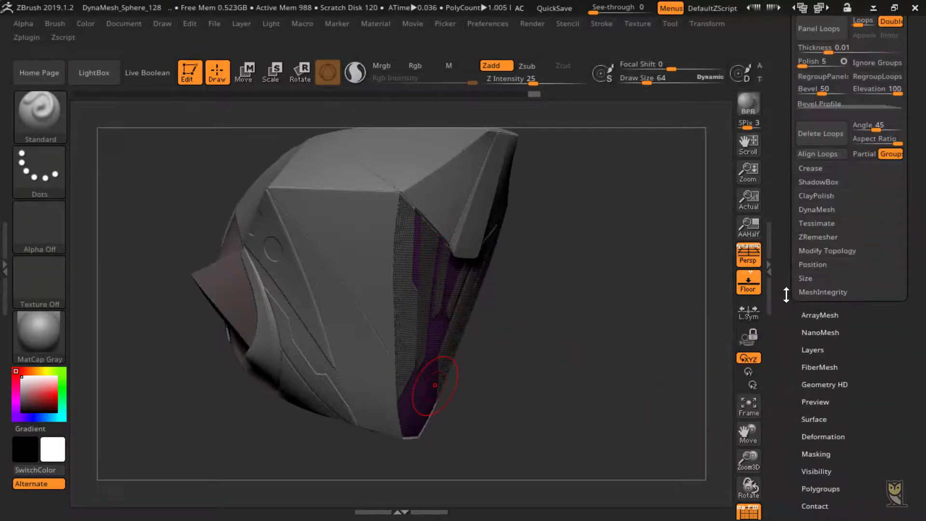
left_click_drag(788, 159, 789, 397)
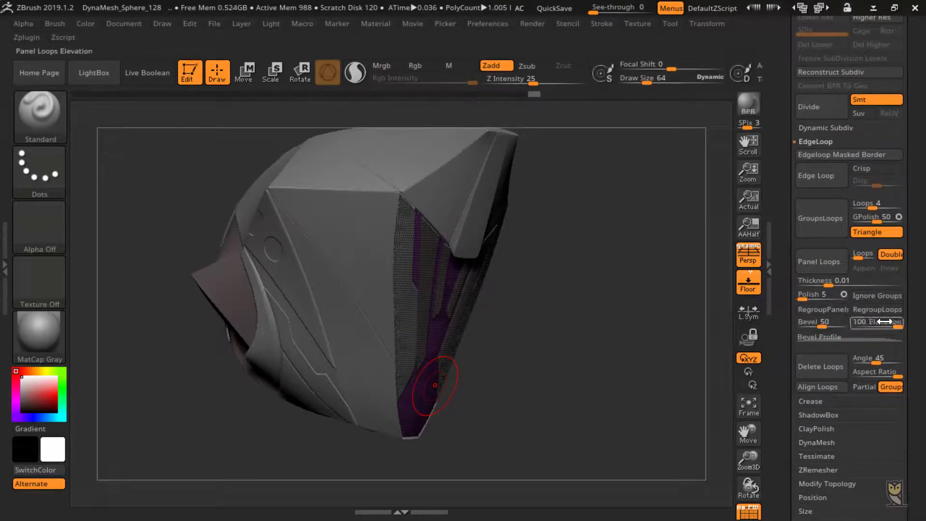
left_click_drag(887, 322, 797, 294)
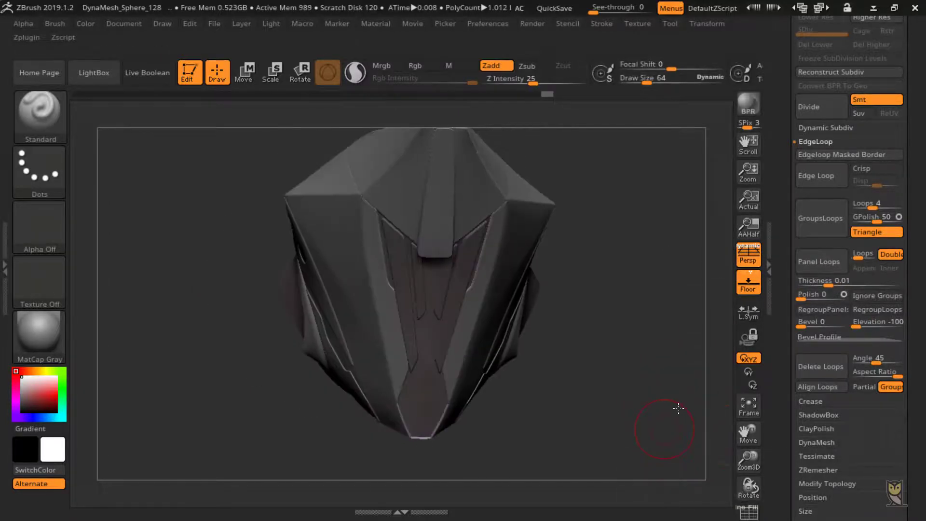
left_click(709, 260)
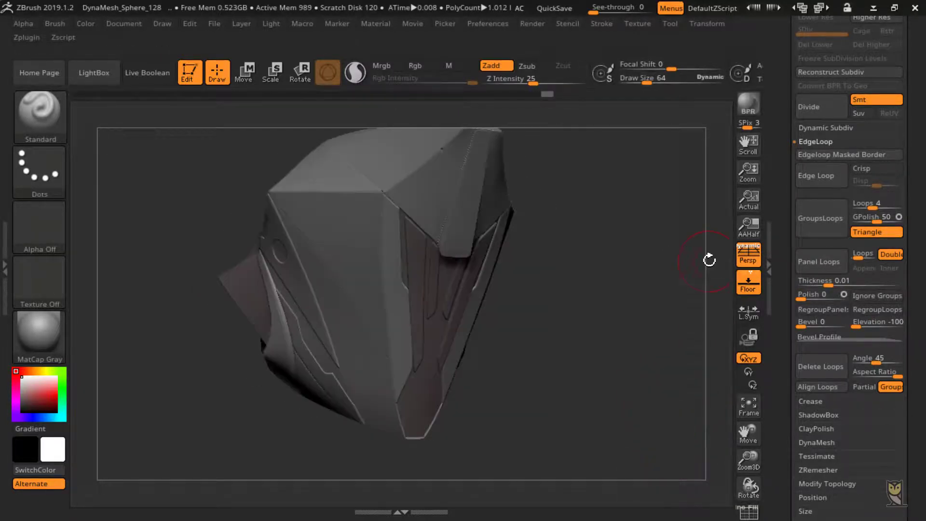
Move the Lecture-05 visor below Lecture-06_02 in the subtool order and merge it down with the Lecture-06_01 strips.
left_click_drag(791, 218, 787, 359)
left_click(814, 124)
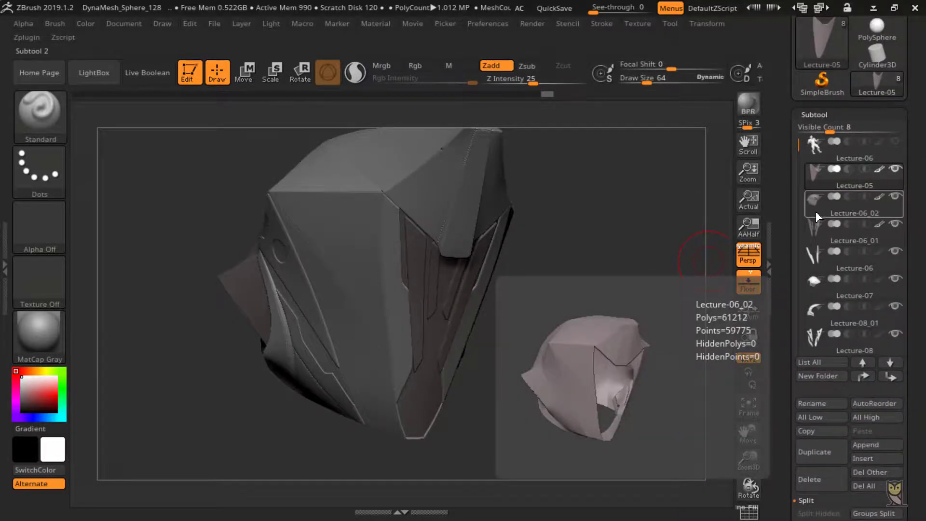
left_click(890, 376)
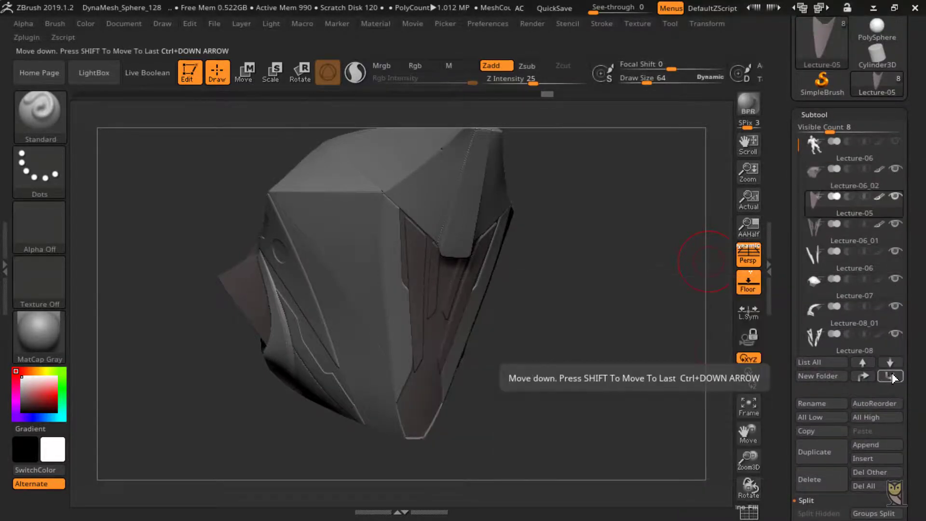
scroll(818, 452, "down", 3)
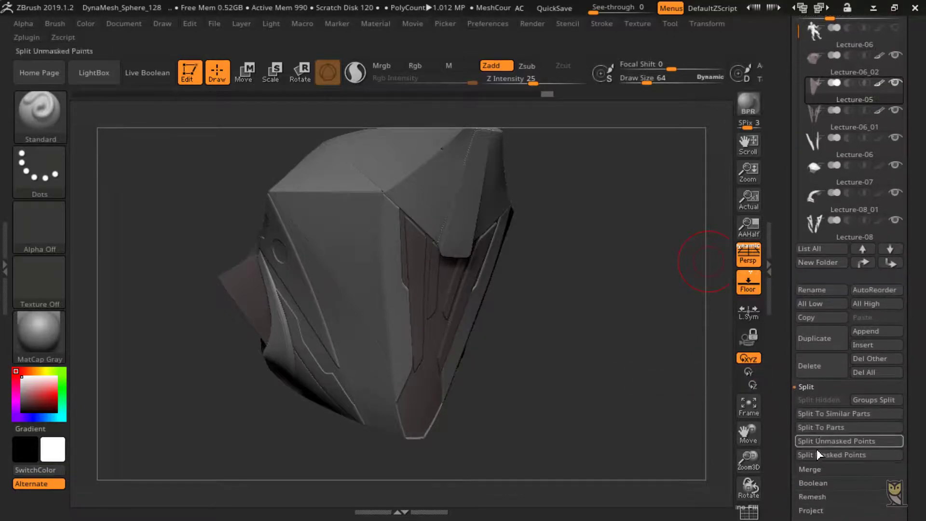
left_click(810, 469)
left_click(835, 412)
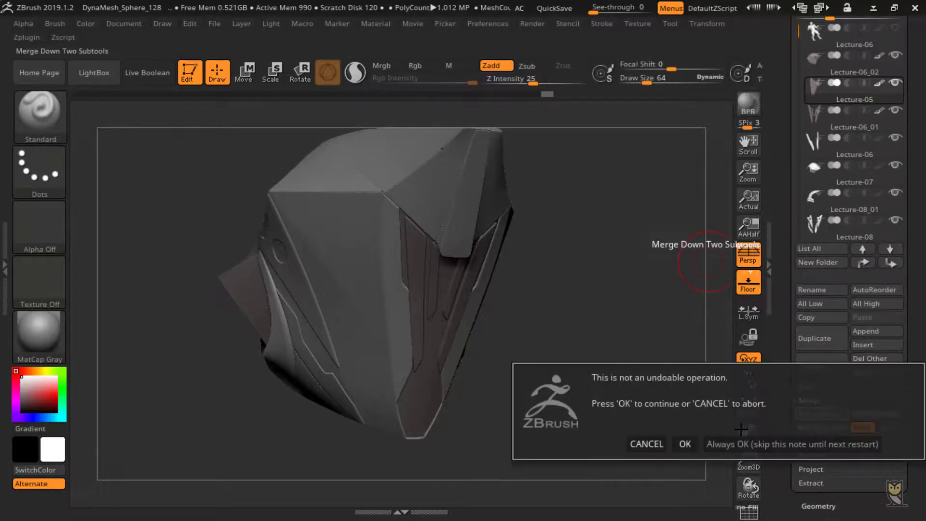
left_click(743, 444)
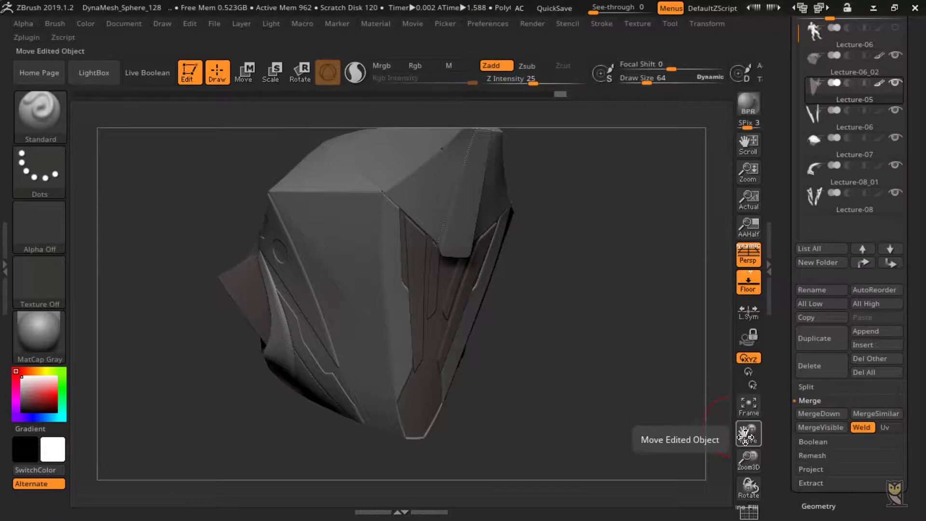
Reshape the merged visor's lower front using the Move brush with draw size 322.
mouse_move(747, 436)
left_mouse_down()
mouse_move(756, 439)
mouse_move(711, 413)
mouse_move(641, 396)
mouse_move(734, 405)
mouse_move(693, 391)
mouse_move(708, 338)
left_mouse_up()
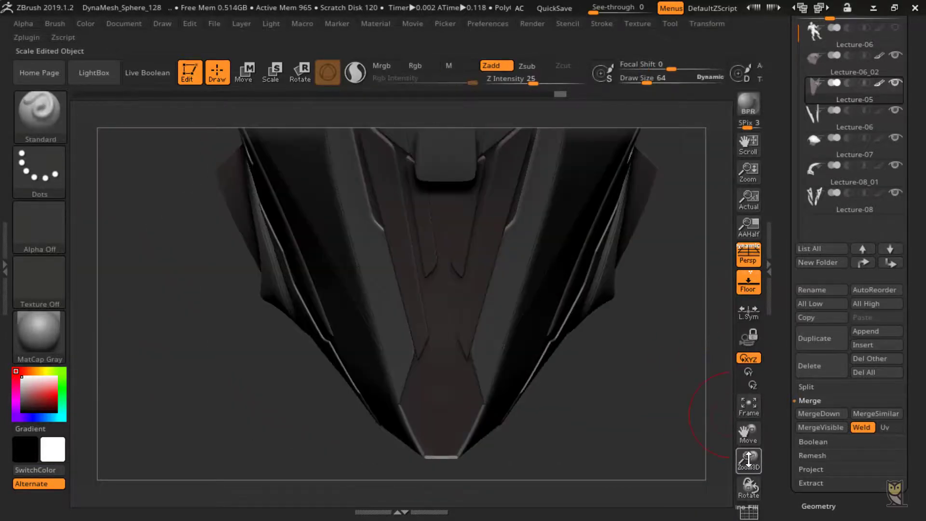
left_click_drag(749, 460, 659, 350)
left_click(41, 116)
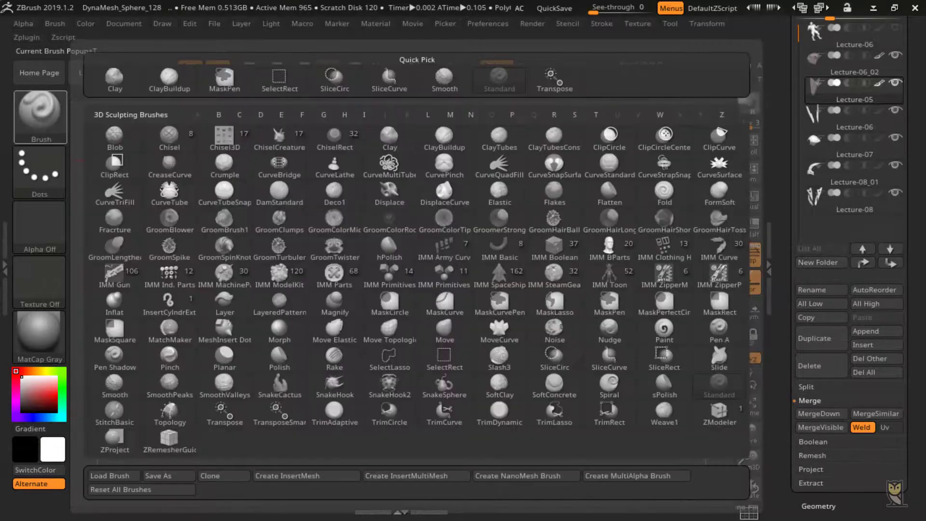
left_click(445, 332)
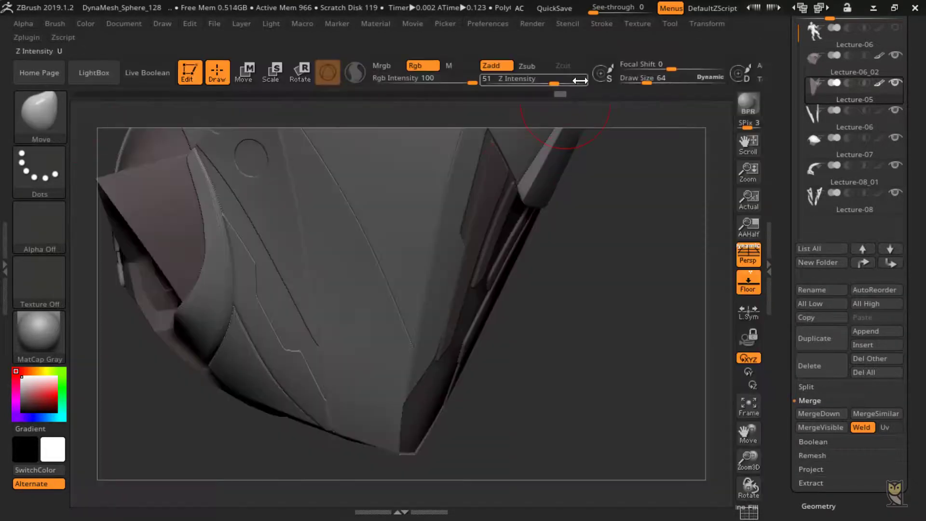
left_click_drag(645, 80, 677, 81)
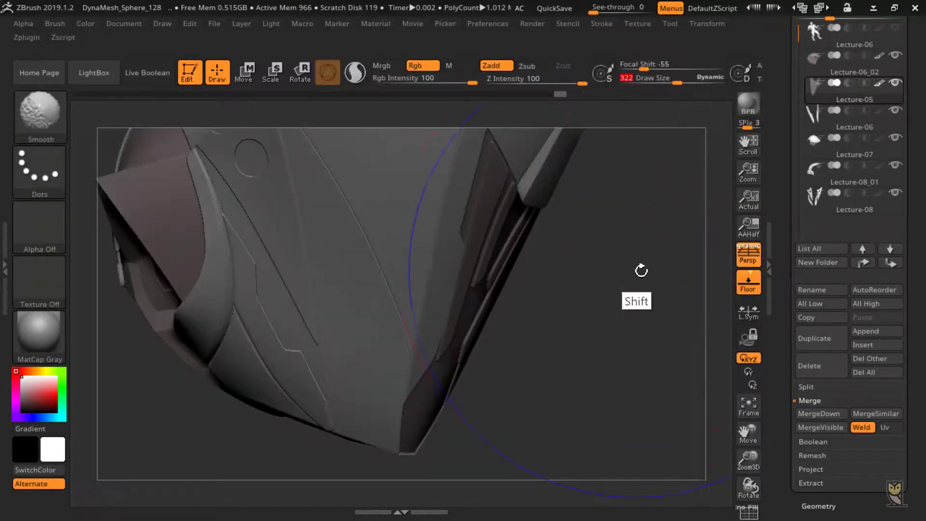
left_click_drag(641, 269, 567, 300, "shift")
left_click_drag(519, 212, 514, 223)
left_click_drag(459, 335, 453, 338)
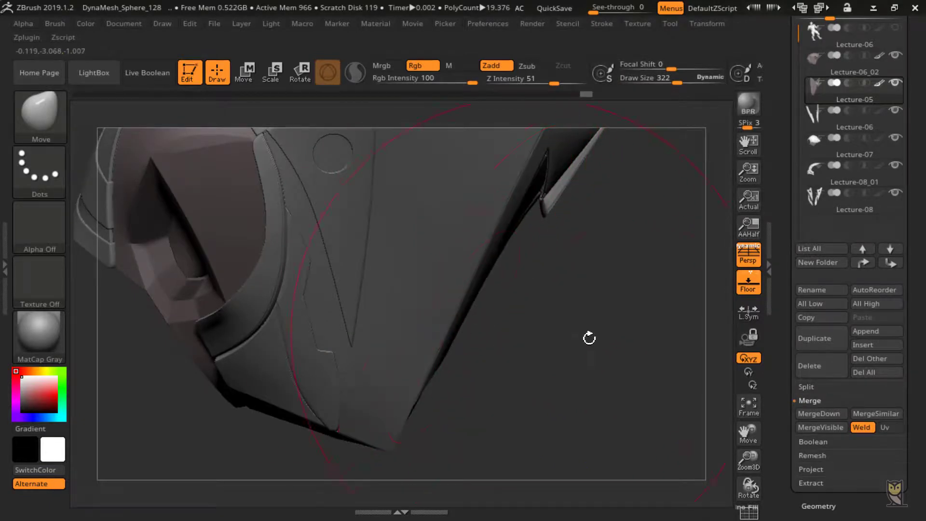
Duplicate the Lecture-07 side shell, isolate the triangular upper side face on the copy, and delete its hidden geometry.
mouse_move(589, 338)
left_mouse_down()
mouse_move(573, 333)
mouse_move(623, 356)
mouse_move(672, 307)
mouse_move(672, 386)
mouse_move(688, 404)
mouse_move(746, 420)
left_mouse_up()
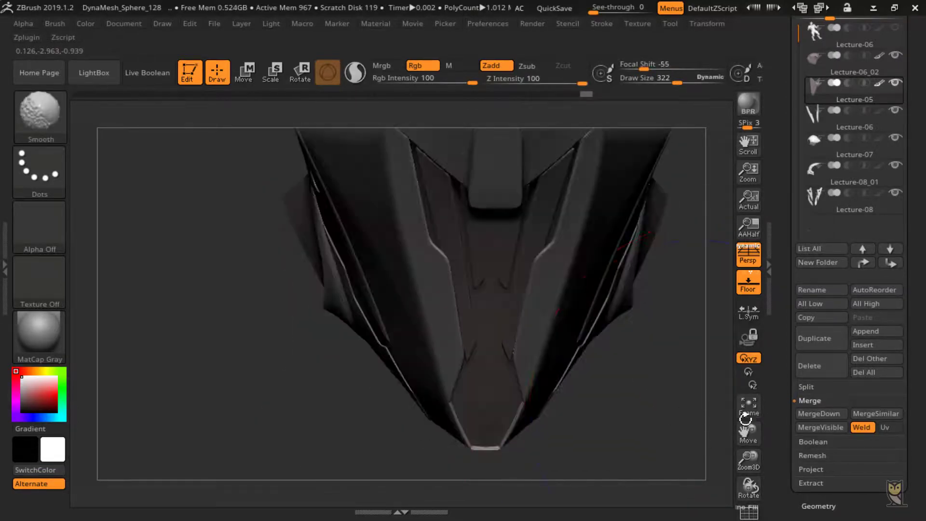
left_click_drag(748, 455, 684, 404)
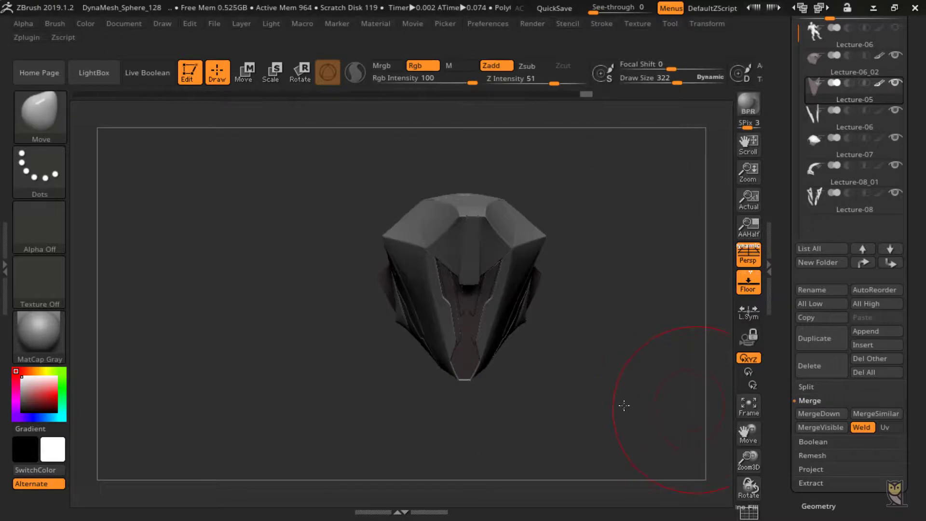
mouse_move(601, 404)
left_mouse_down()
mouse_move(682, 392)
mouse_move(653, 411)
left_mouse_up()
mouse_move(749, 459)
left_mouse_down()
mouse_move(690, 428)
mouse_move(723, 414)
mouse_move(804, 499)
left_mouse_up()
left_click(466, 290, "alt")
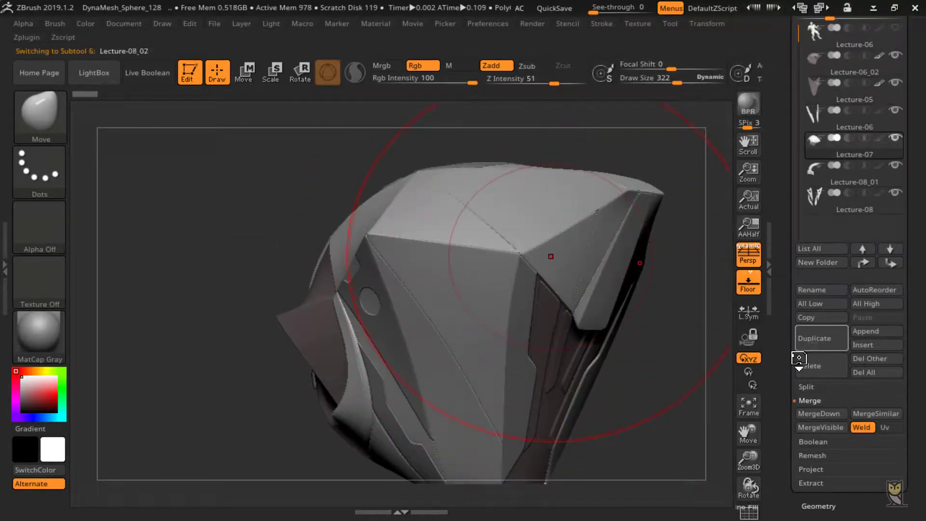
key("ctrl+shift")
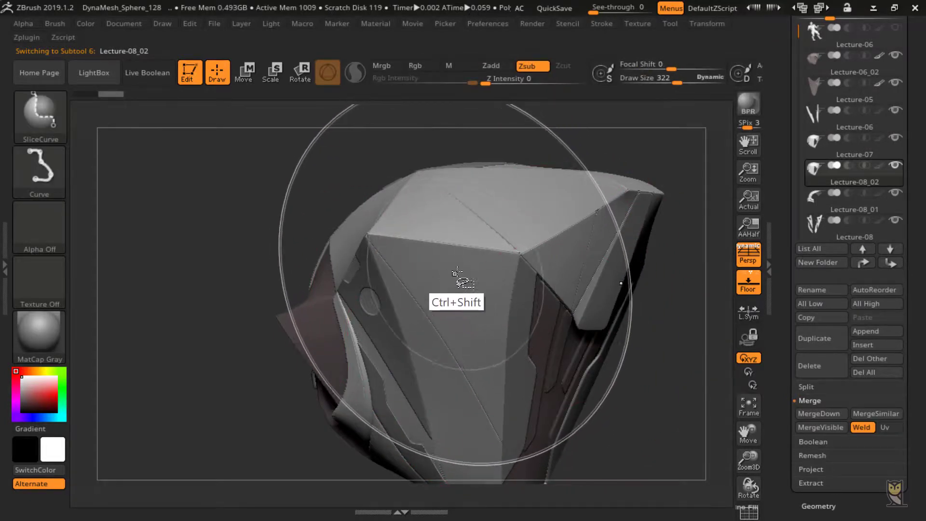
left_click(807, 505)
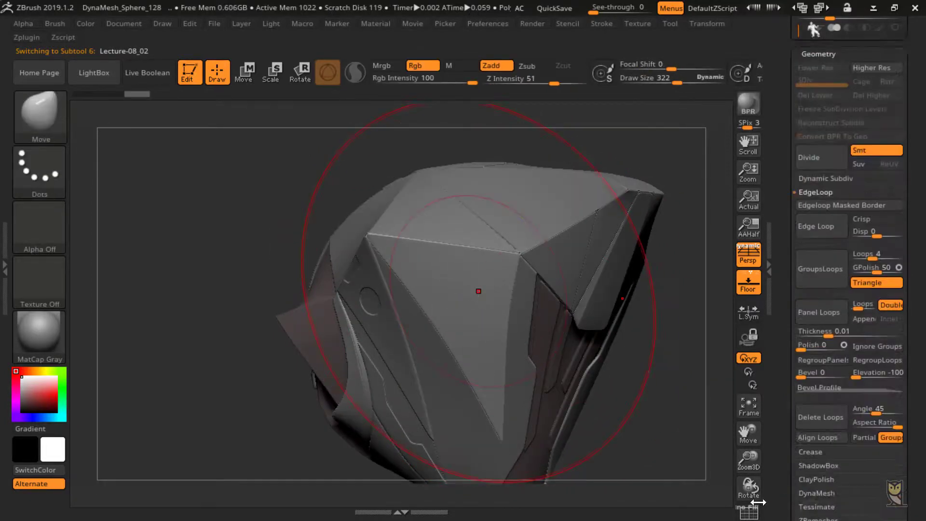
left_click(819, 498)
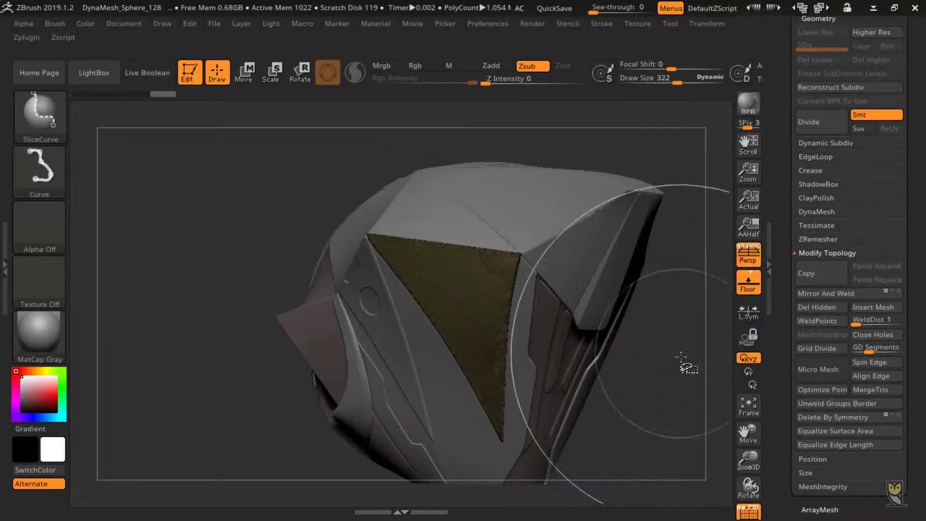
Slice a stepped outline across the triangular face with SliceCurve and keep only its upper front piece, deleting the hidden rest.
mouse_move(682, 362)
left_mouse_down()
mouse_move(586, 361)
mouse_move(693, 364)
left_mouse_up()
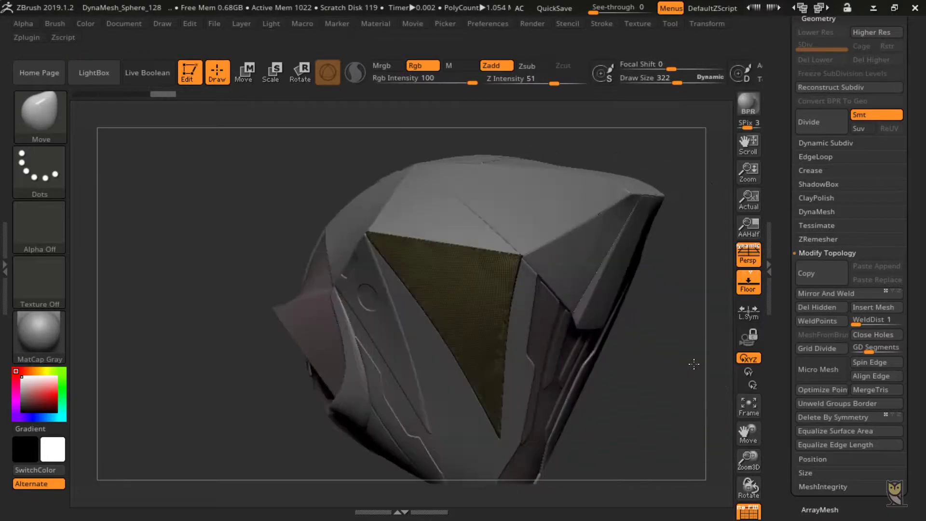
mouse_move(397, 203)
left_mouse_down()
mouse_move(446, 296)
mouse_move(489, 306)
mouse_move(489, 363)
mouse_move(548, 405)
mouse_move(497, 264)
left_mouse_up()
key("alt")
key("alt")
key("alt")
left_click_drag(699, 397, 666, 397)
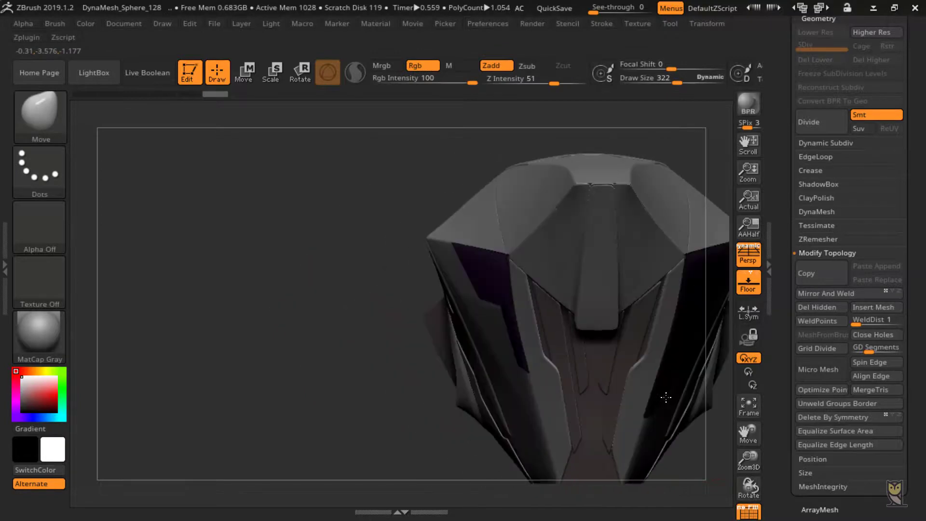
left_click(834, 308)
left_click_drag(703, 458, 695, 452, "shift")
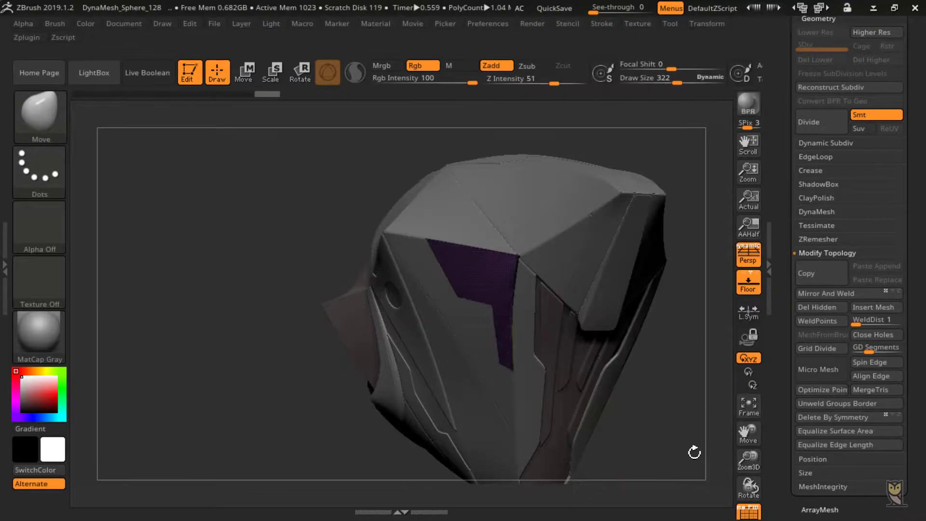
Remesh the stepped side pieces with ZRemesher and thicken them using Panel Loops at thickness 0.01, bevel 0 and elevation 32.
left_click(827, 235)
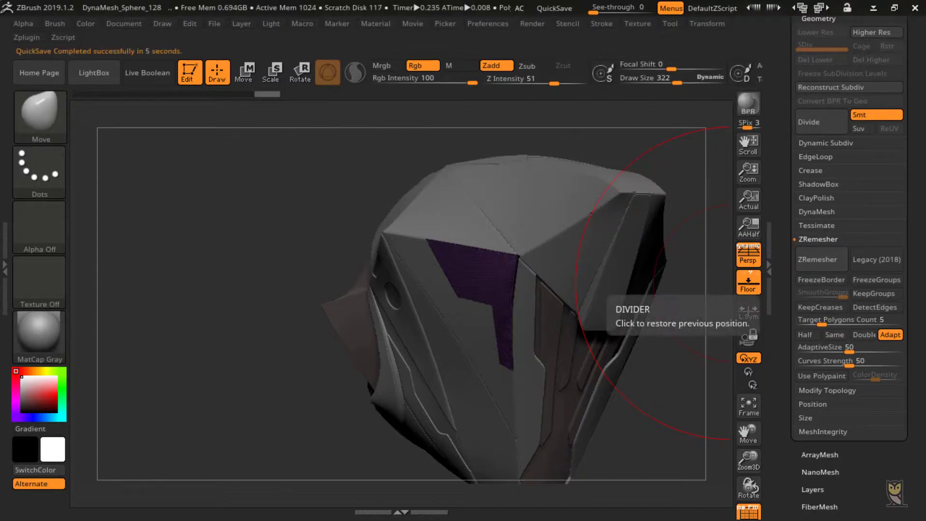
left_click(827, 262)
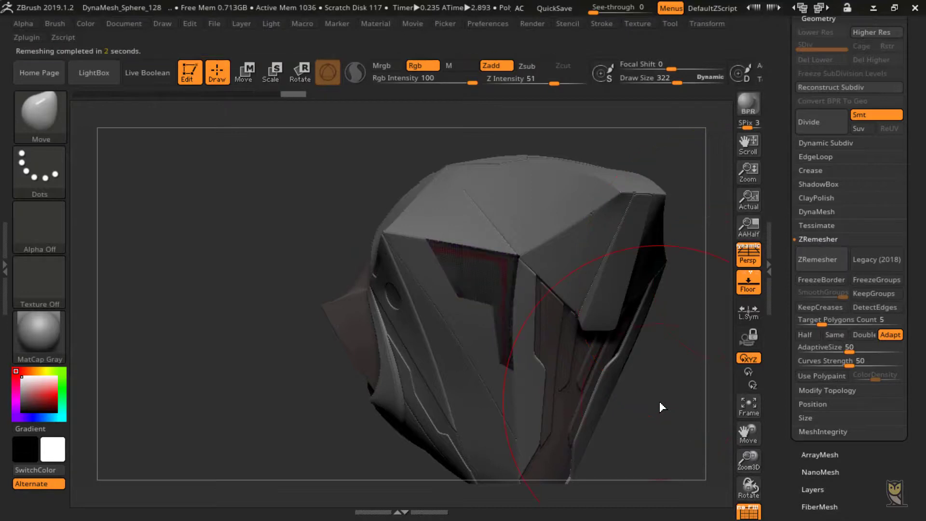
left_click(817, 156)
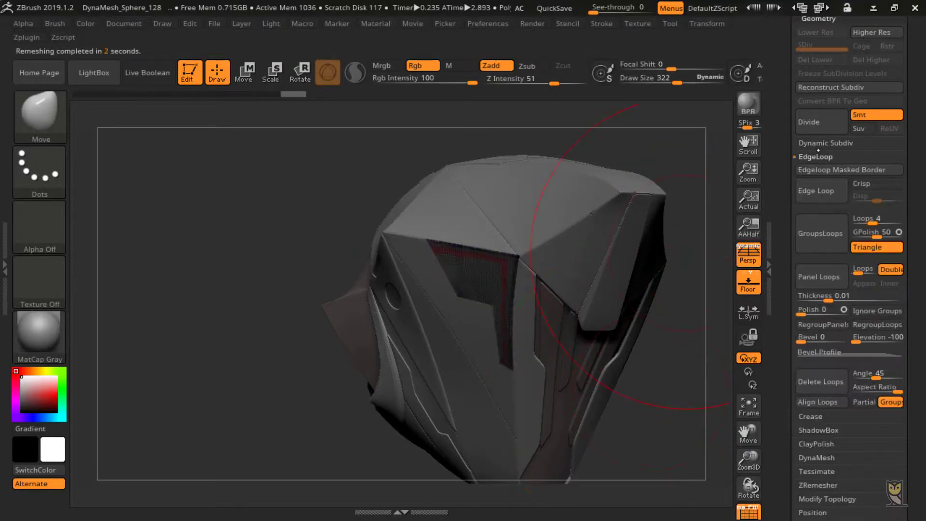
left_click_drag(884, 328, 887, 328)
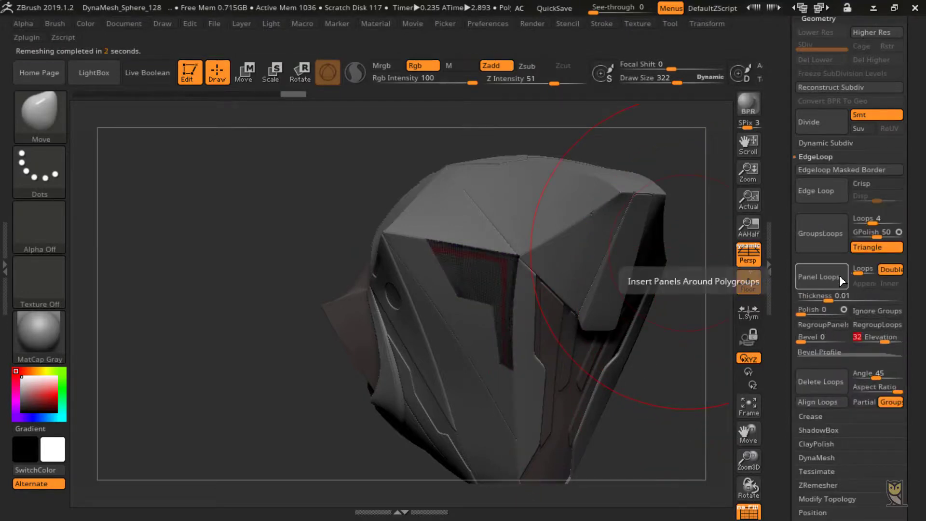
left_click(819, 276)
left_click(748, 517)
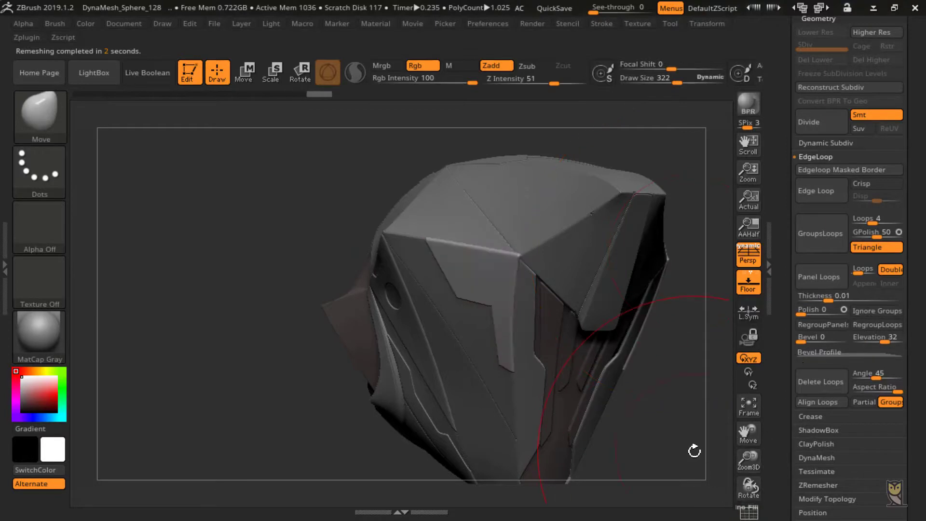
Examine the thickened stepped side panels against the whole helmet from the front and both sides.
mouse_move(695, 450)
left_mouse_down()
mouse_move(664, 448)
mouse_move(694, 447)
mouse_move(707, 424)
mouse_move(680, 391)
mouse_move(736, 420)
mouse_move(696, 430)
left_mouse_up()
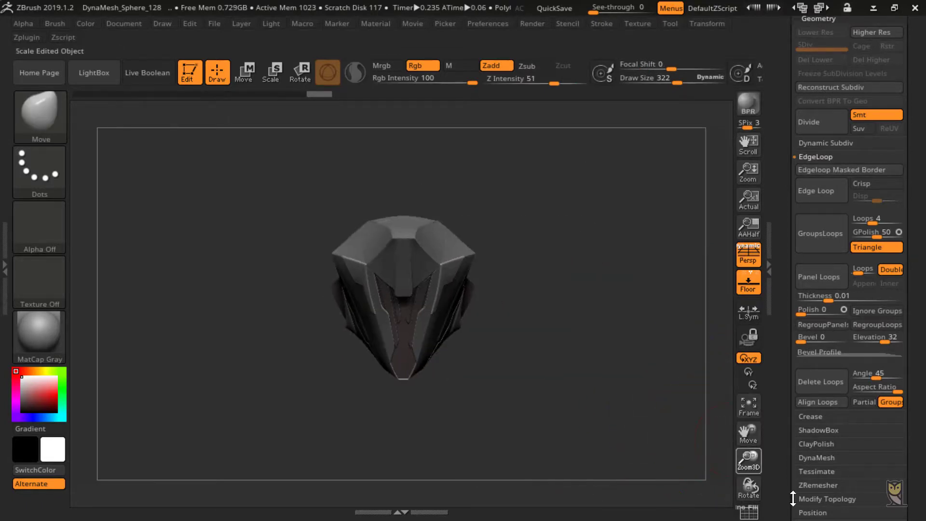
left_click_drag(749, 460, 570, 291)
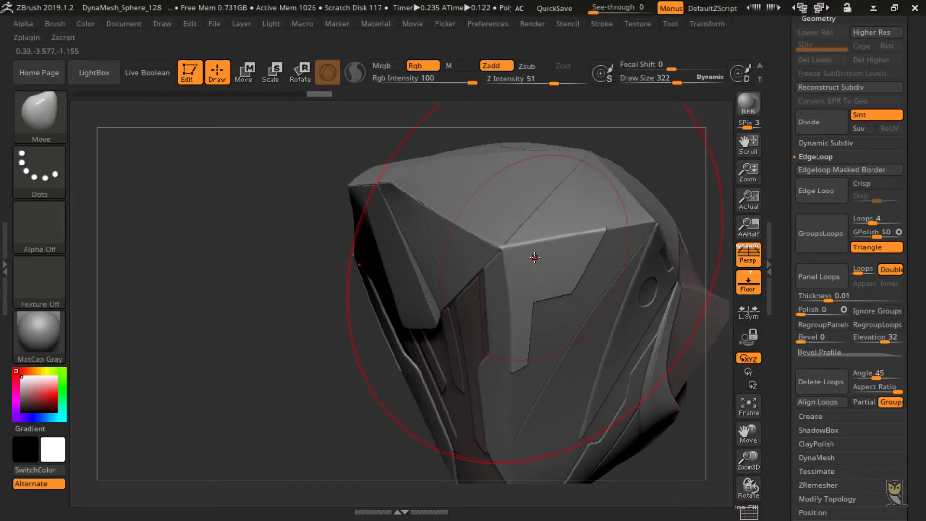
mouse_move(725, 390)
left_mouse_down()
mouse_move(680, 375)
mouse_move(693, 386)
mouse_move(593, 386)
mouse_move(678, 388)
mouse_move(721, 399)
left_mouse_up()
left_click_drag(749, 460, 796, 475)
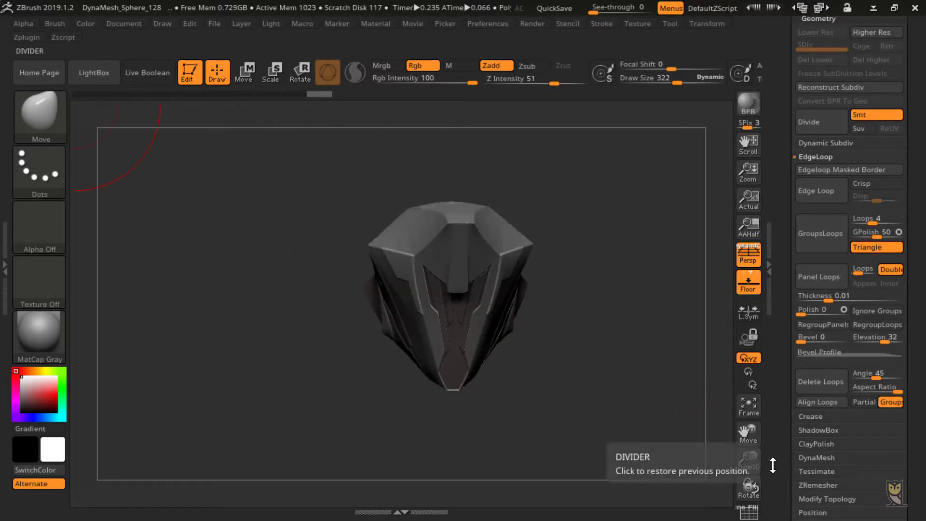
left_click_drag(695, 360, 665, 333)
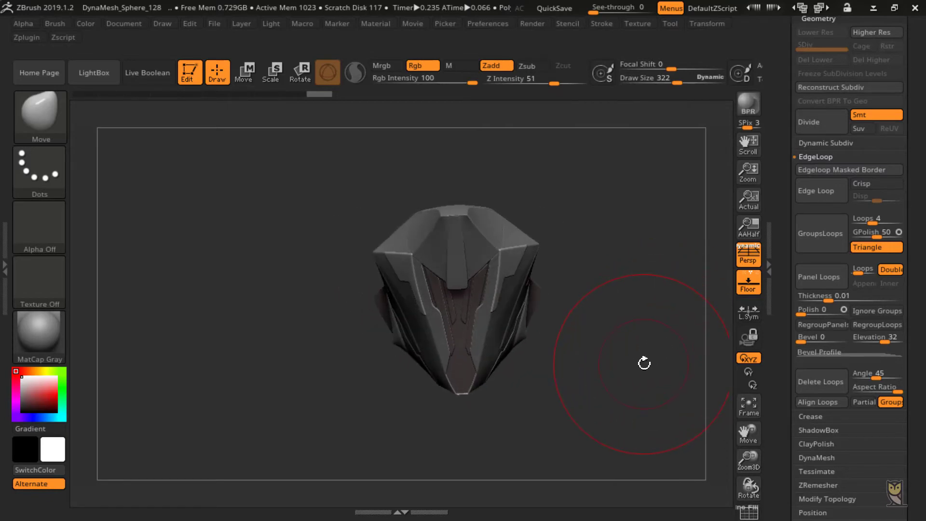